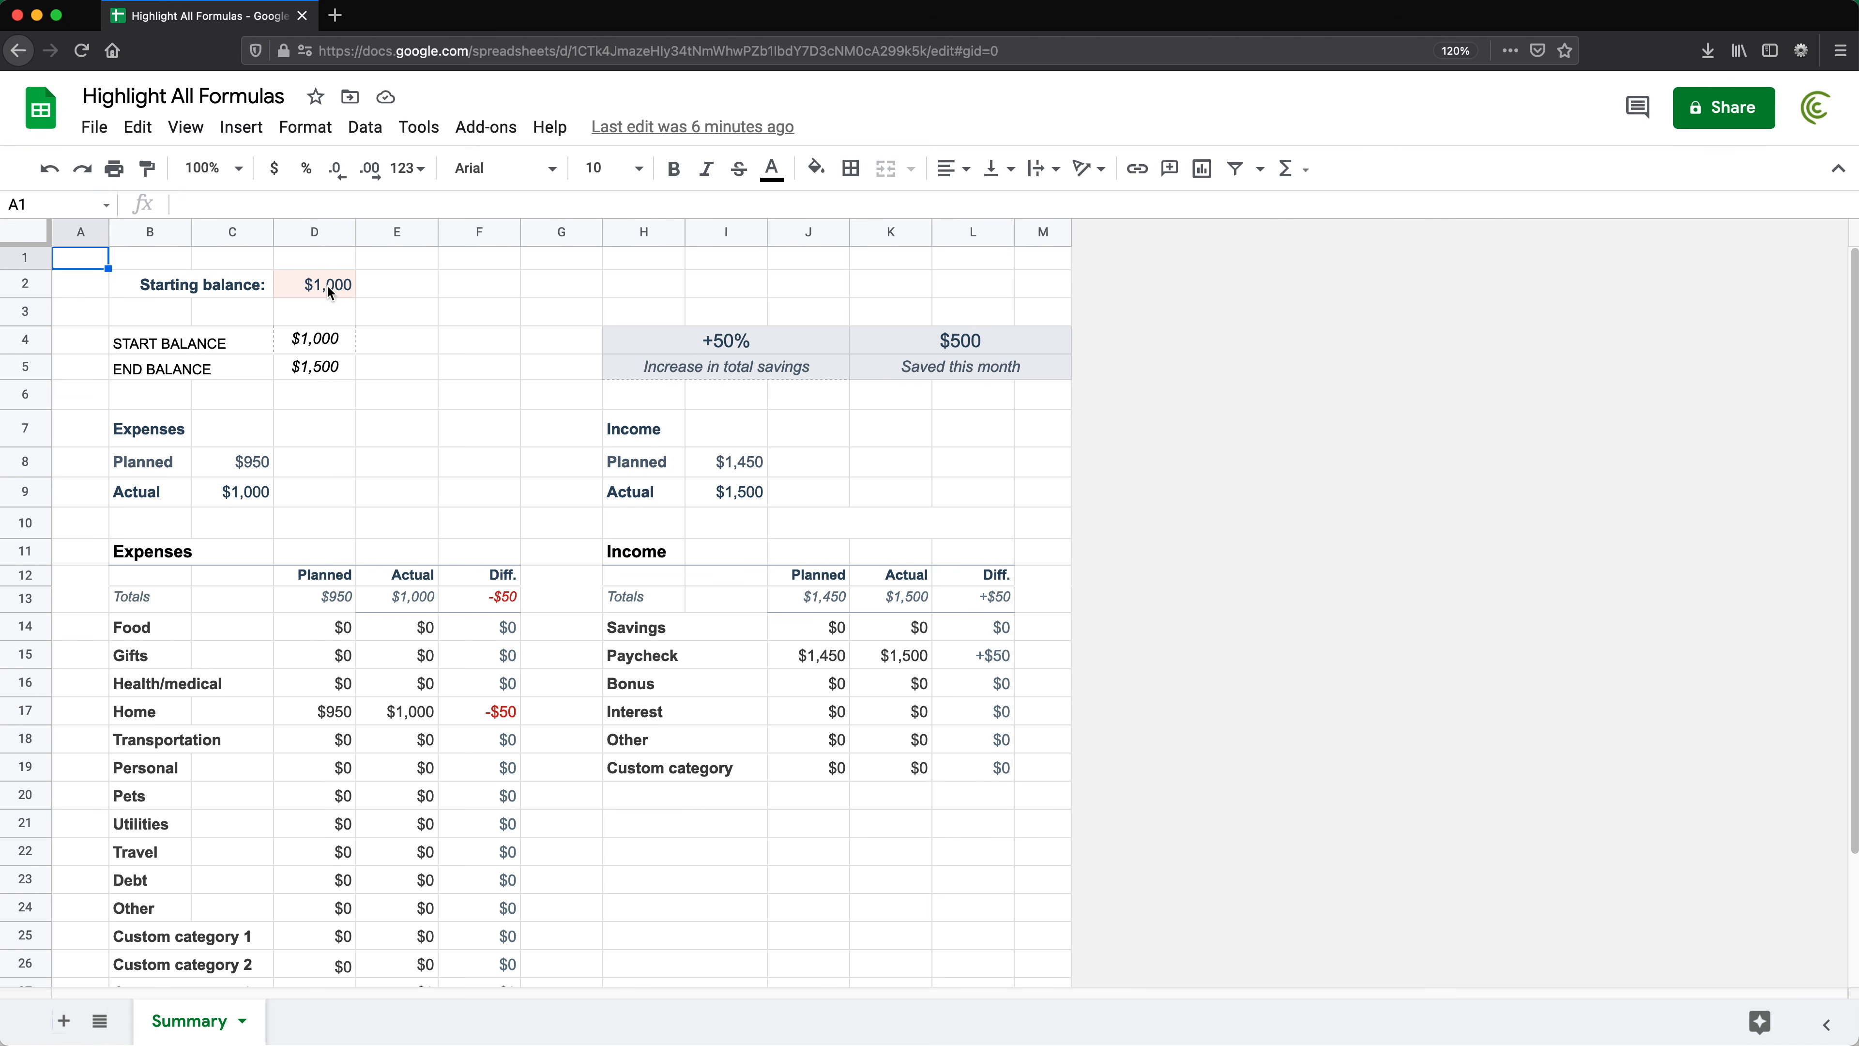
Inspect the balance, planned and totals cells one by one to see which contain formulas and which contain typed values.
left_click(329, 327)
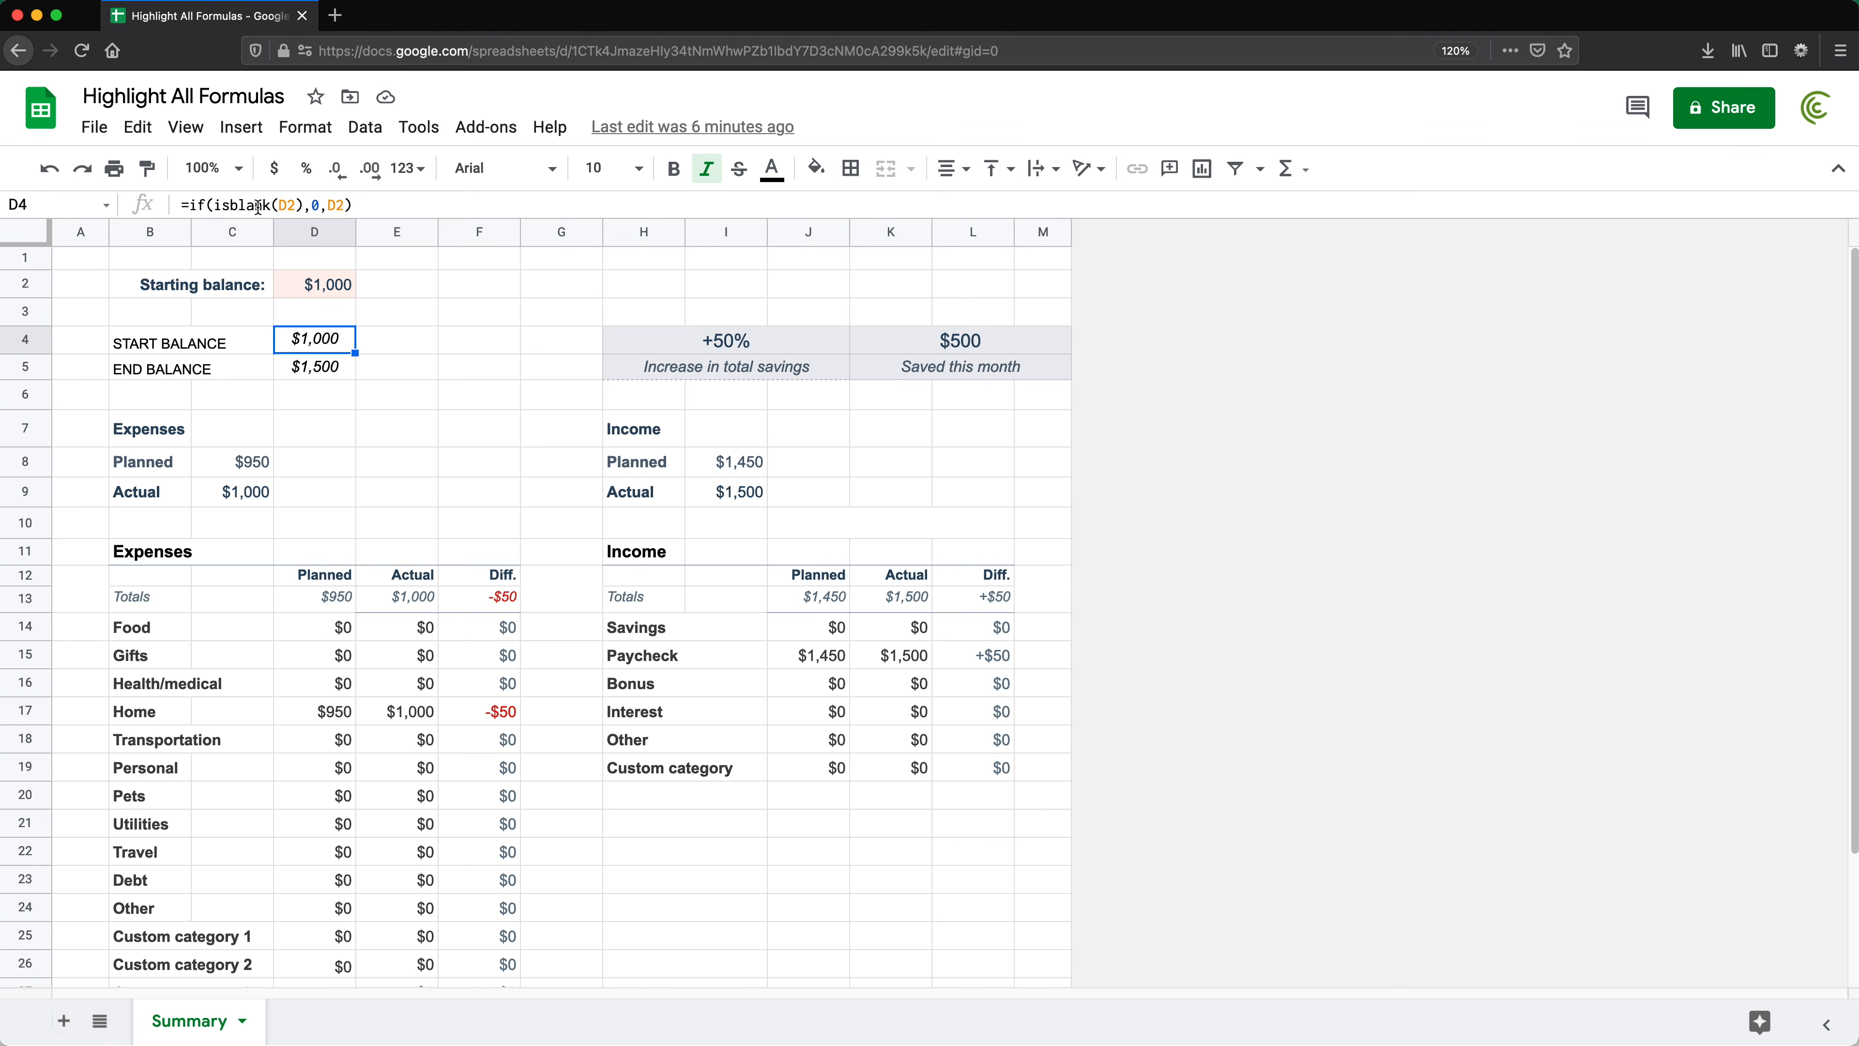
left_click(318, 371)
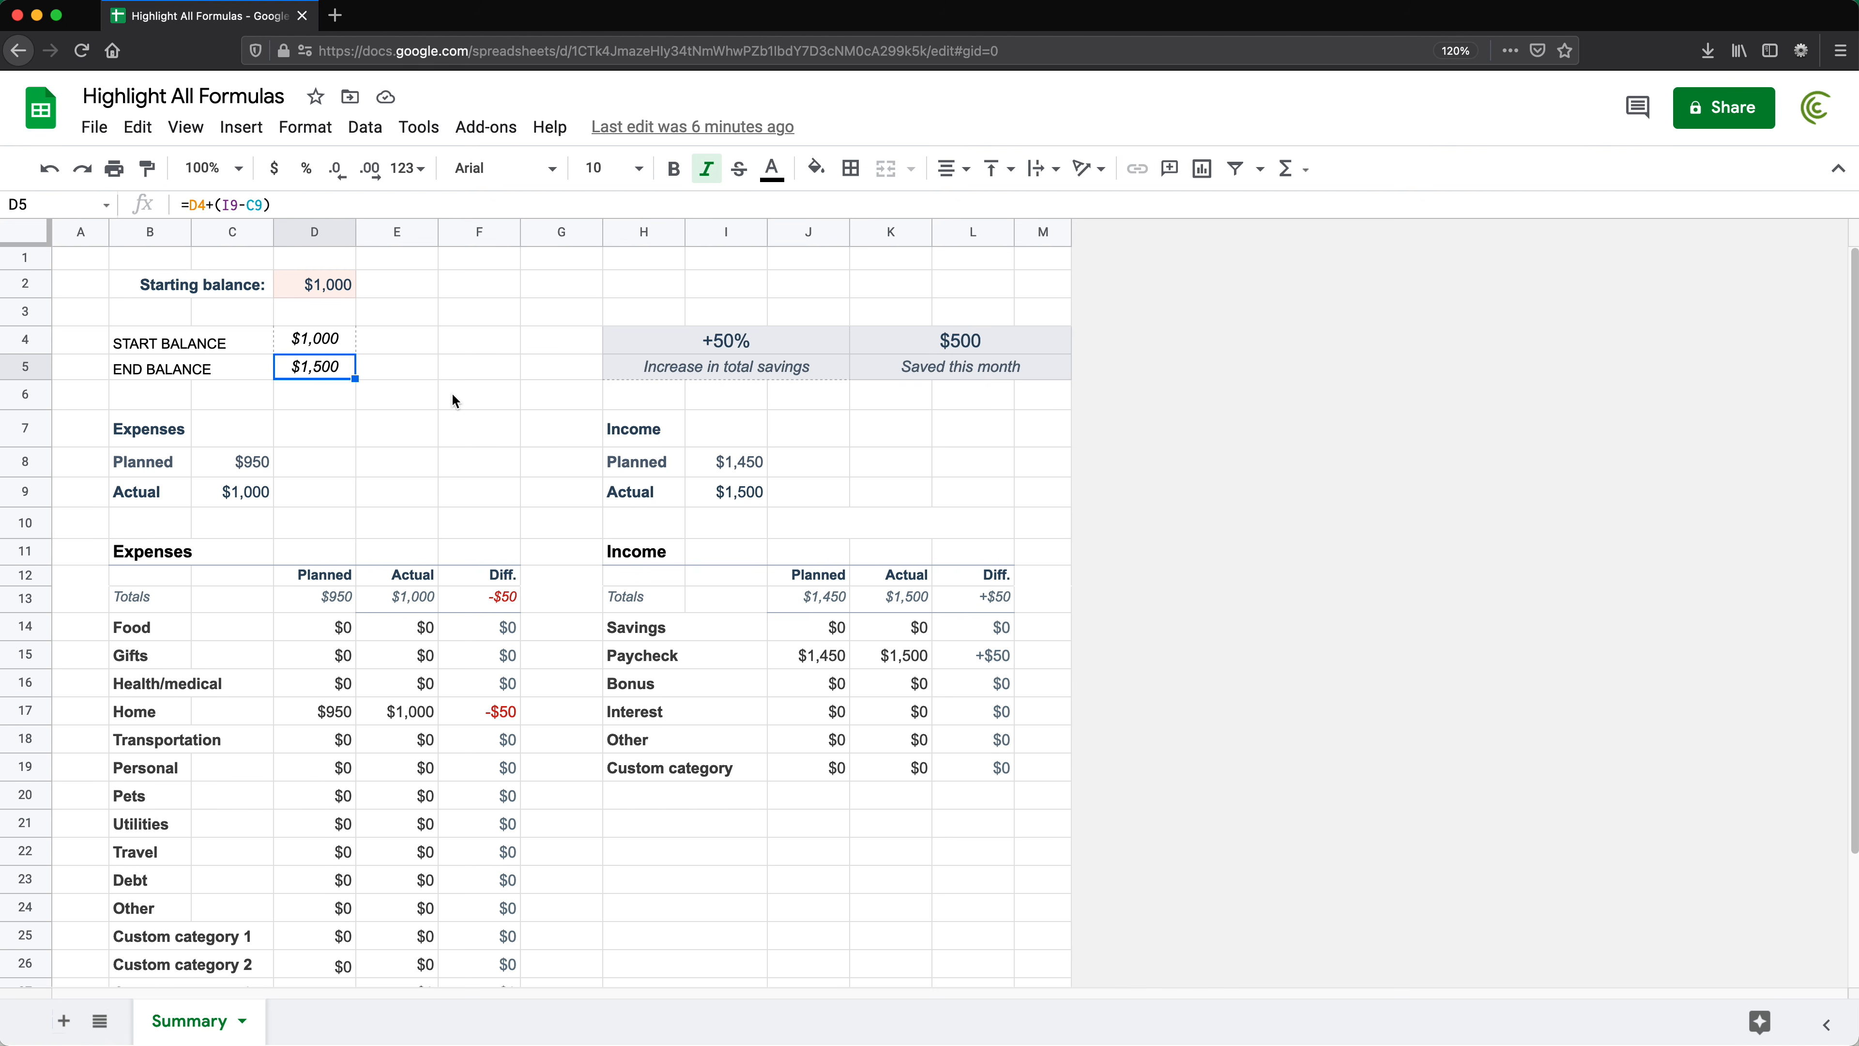
left_click(229, 468)
left_click(326, 602)
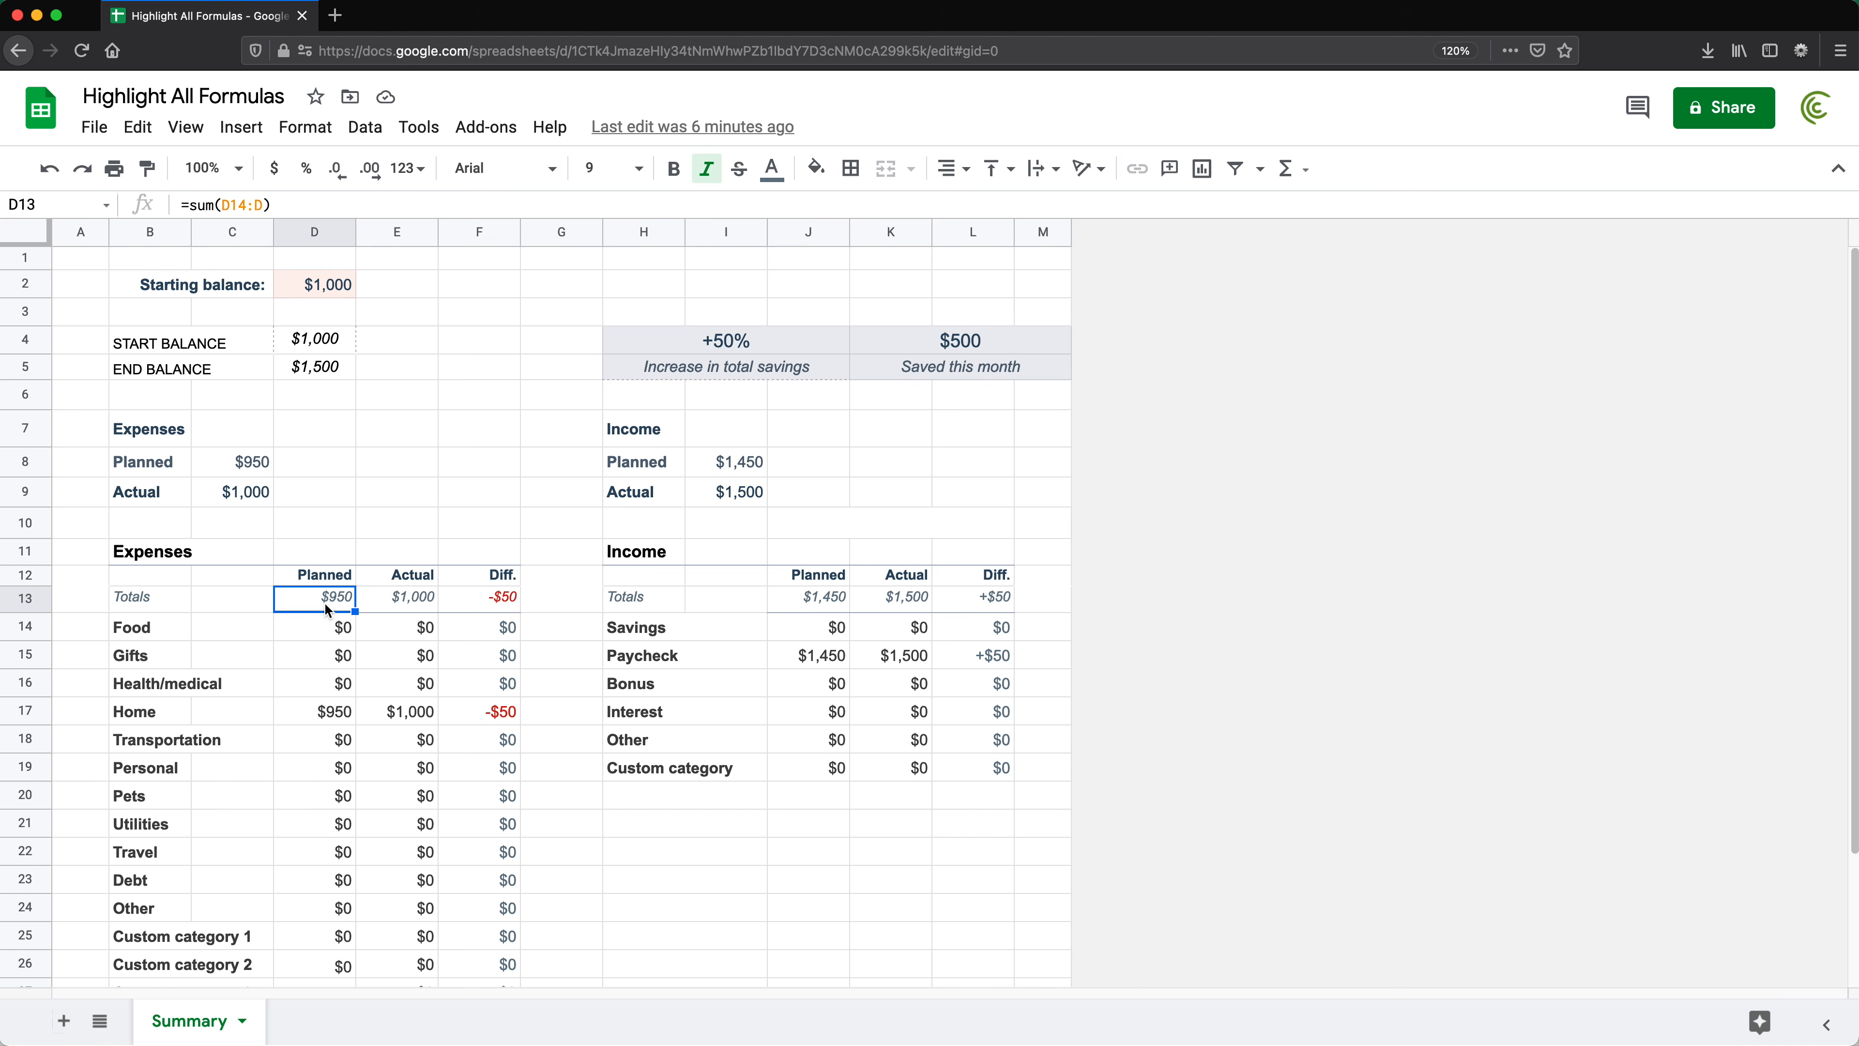
left_click(464, 571)
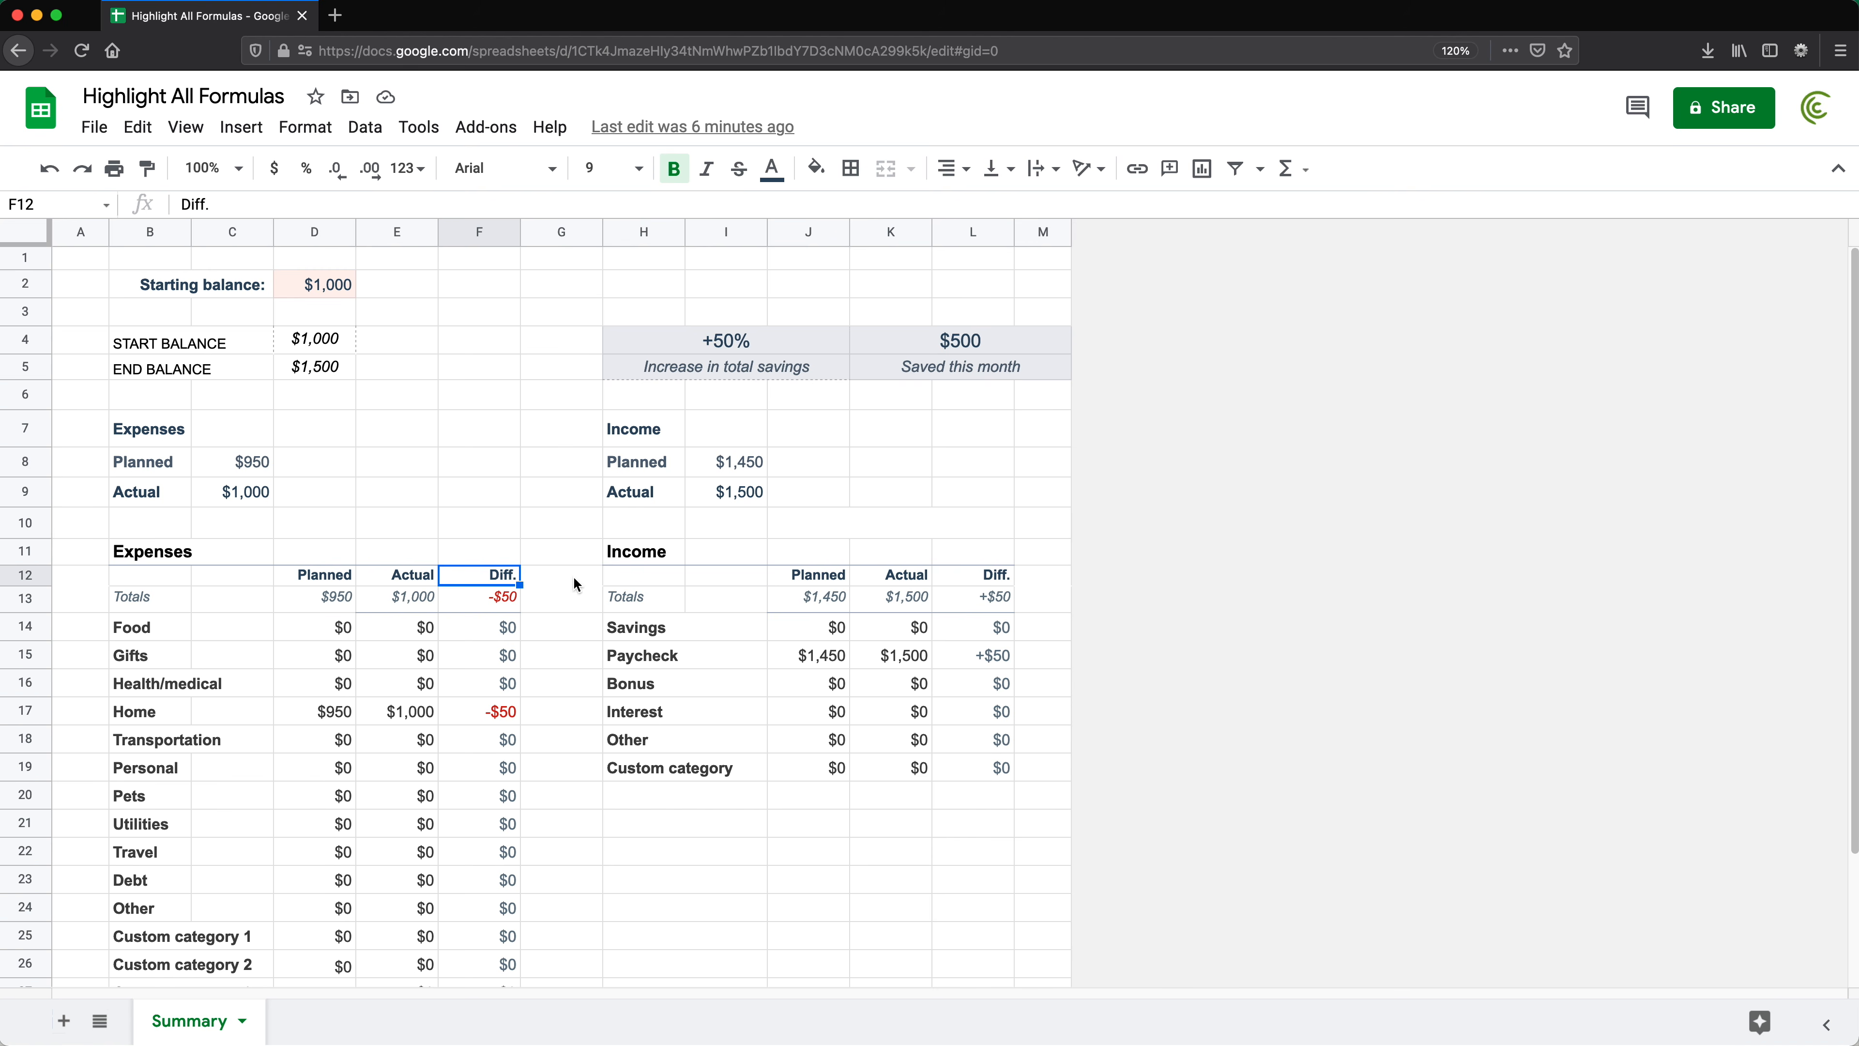
left_click(802, 600)
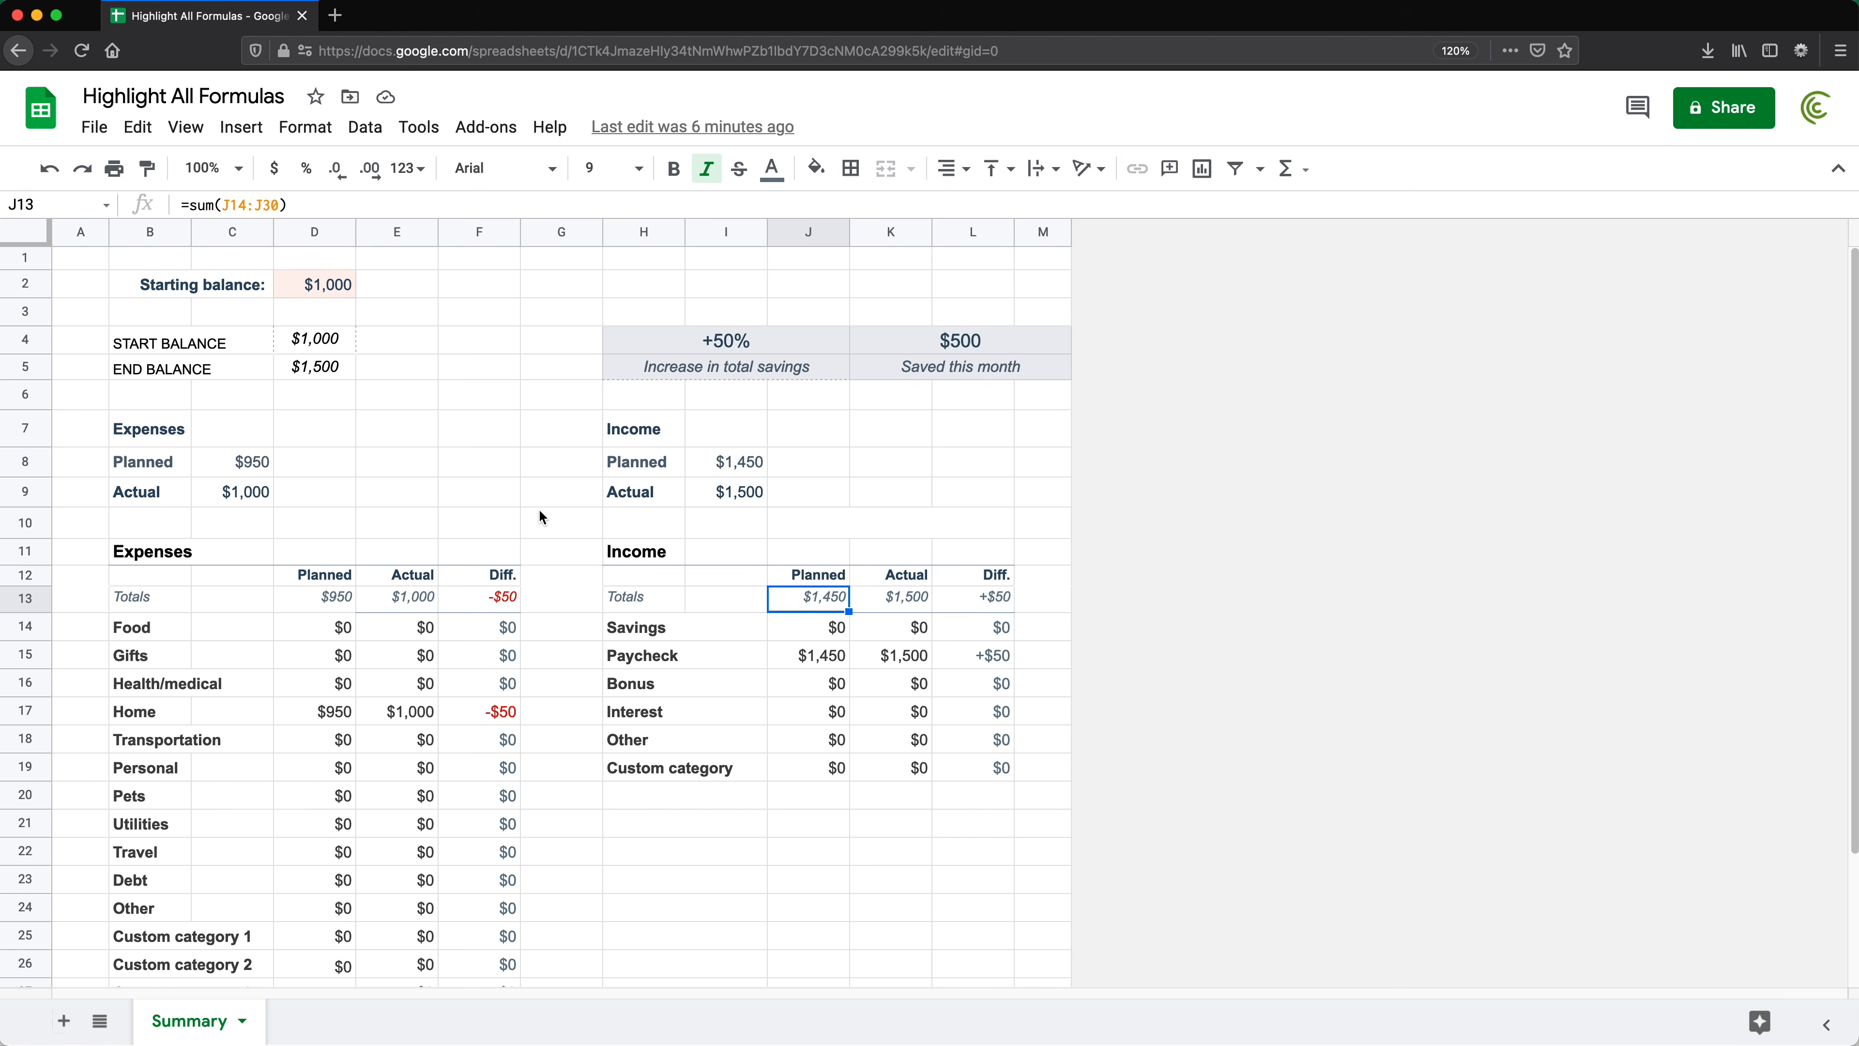
left_click(233, 296)
left_click(284, 287)
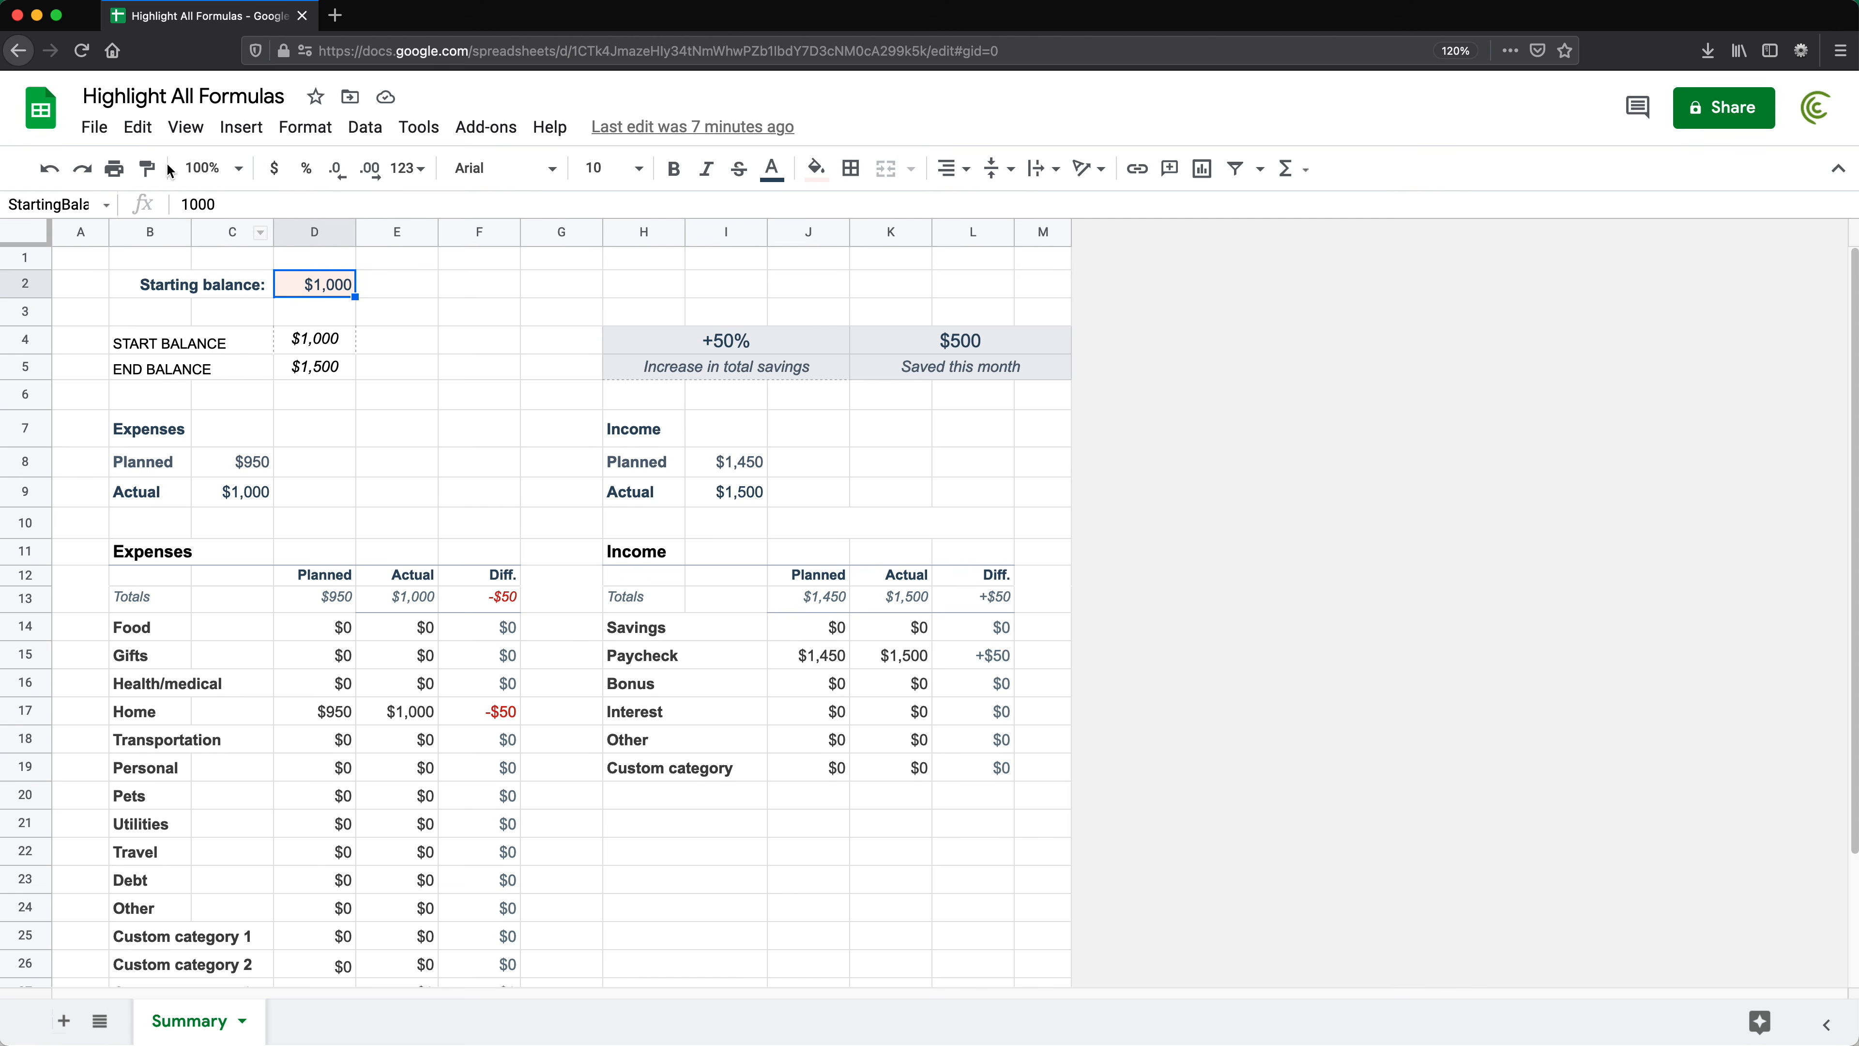
Show all formulas in the sheet for review, and return to displaying values.
left_click(185, 126)
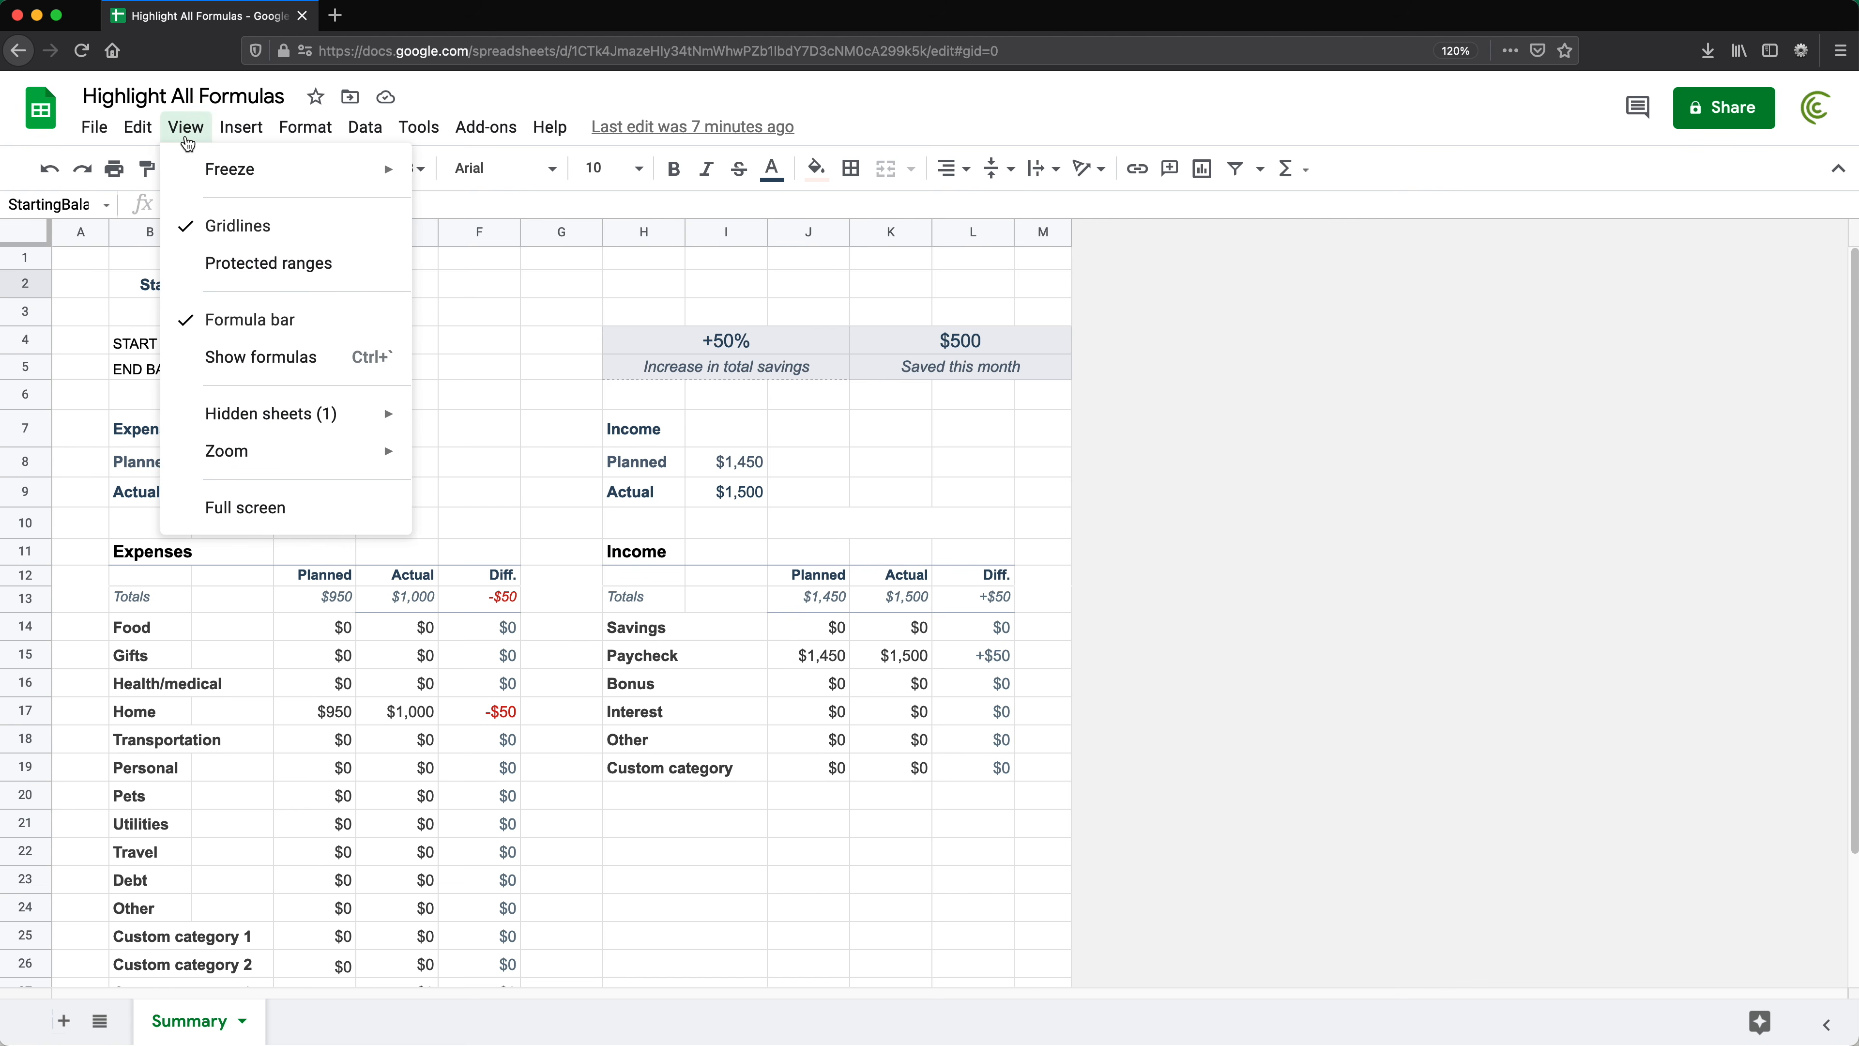
left_click(282, 359)
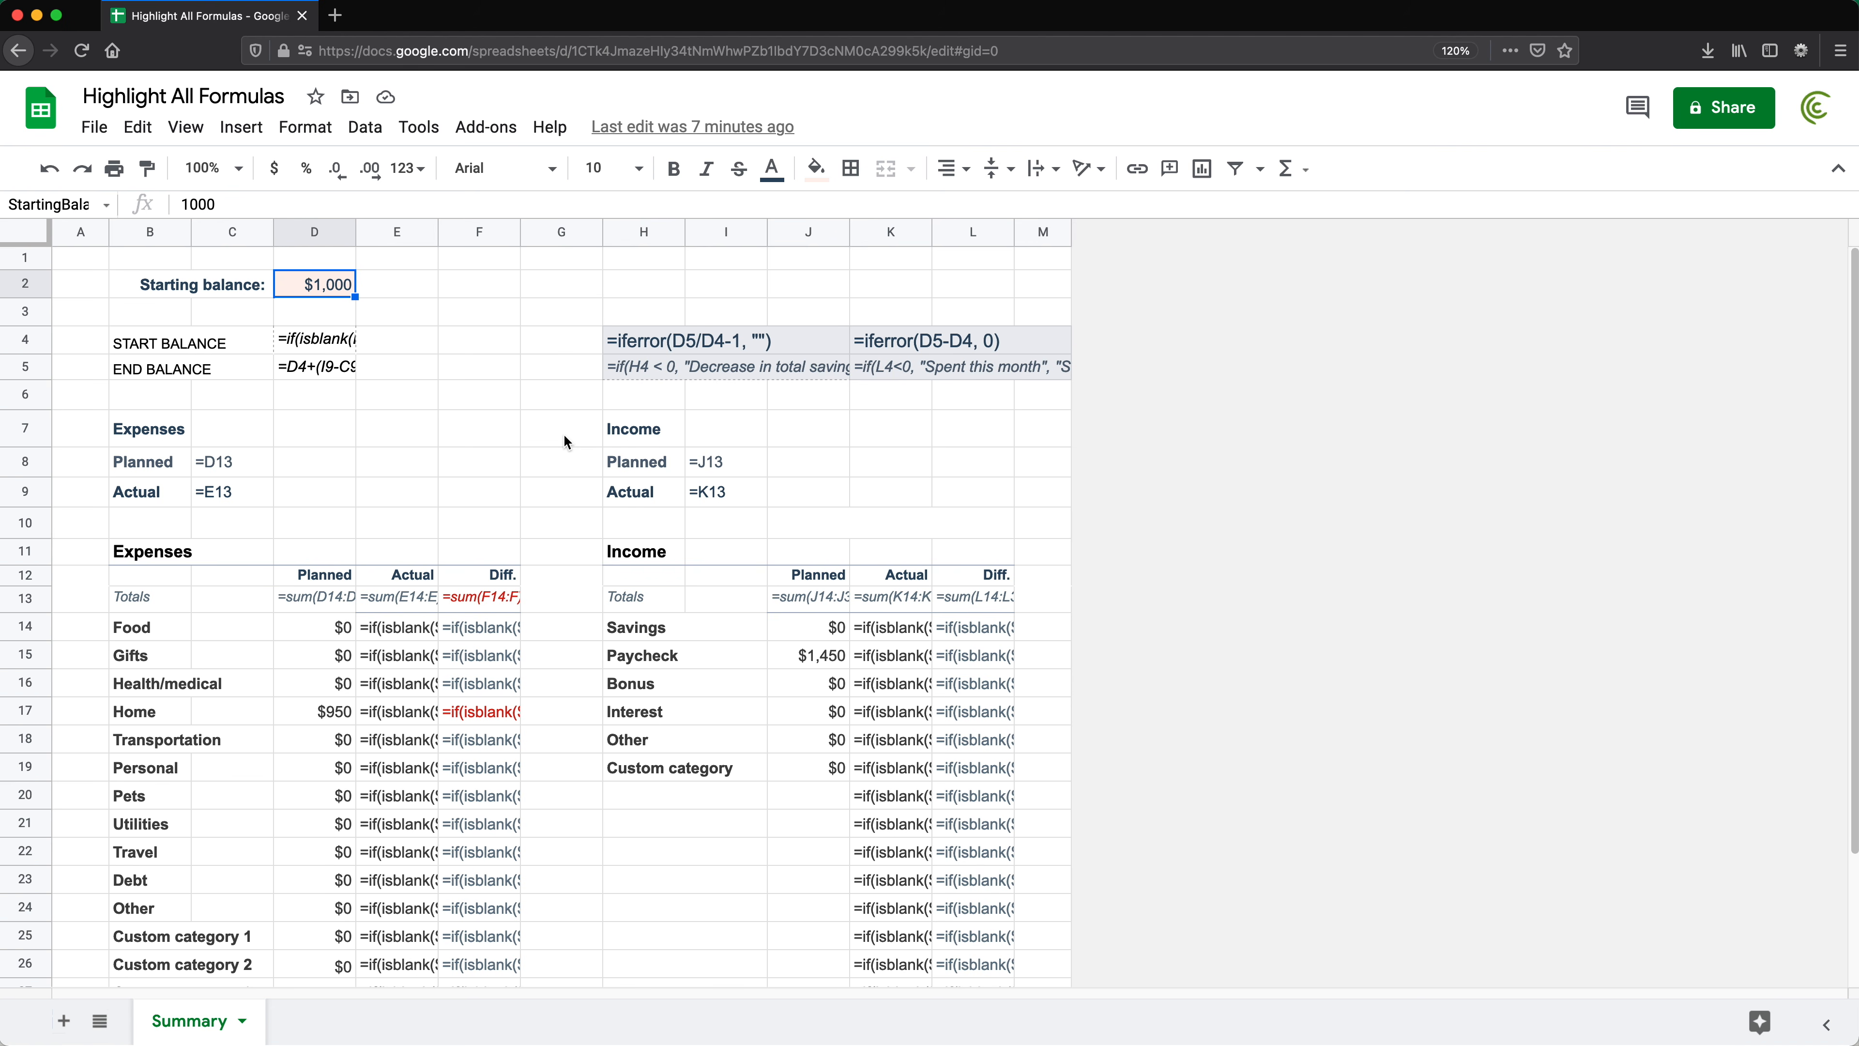
left_click(206, 134)
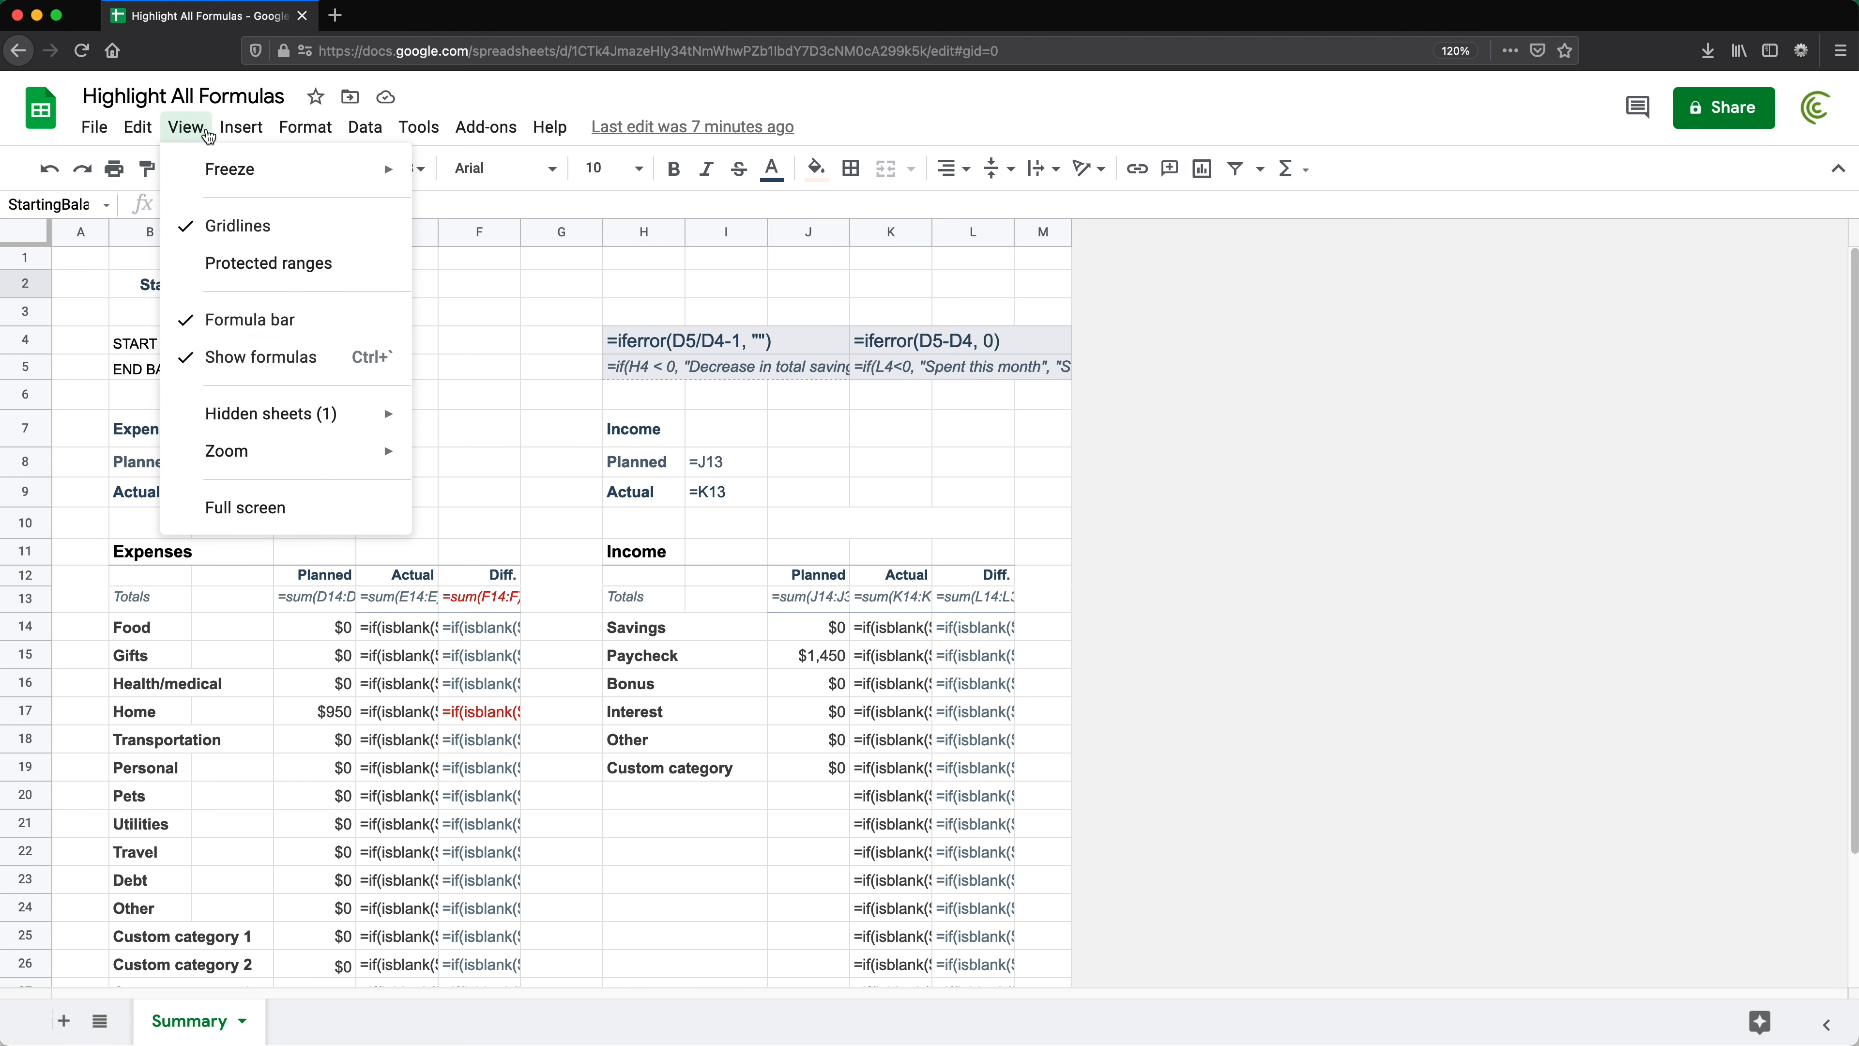
left_click(277, 372)
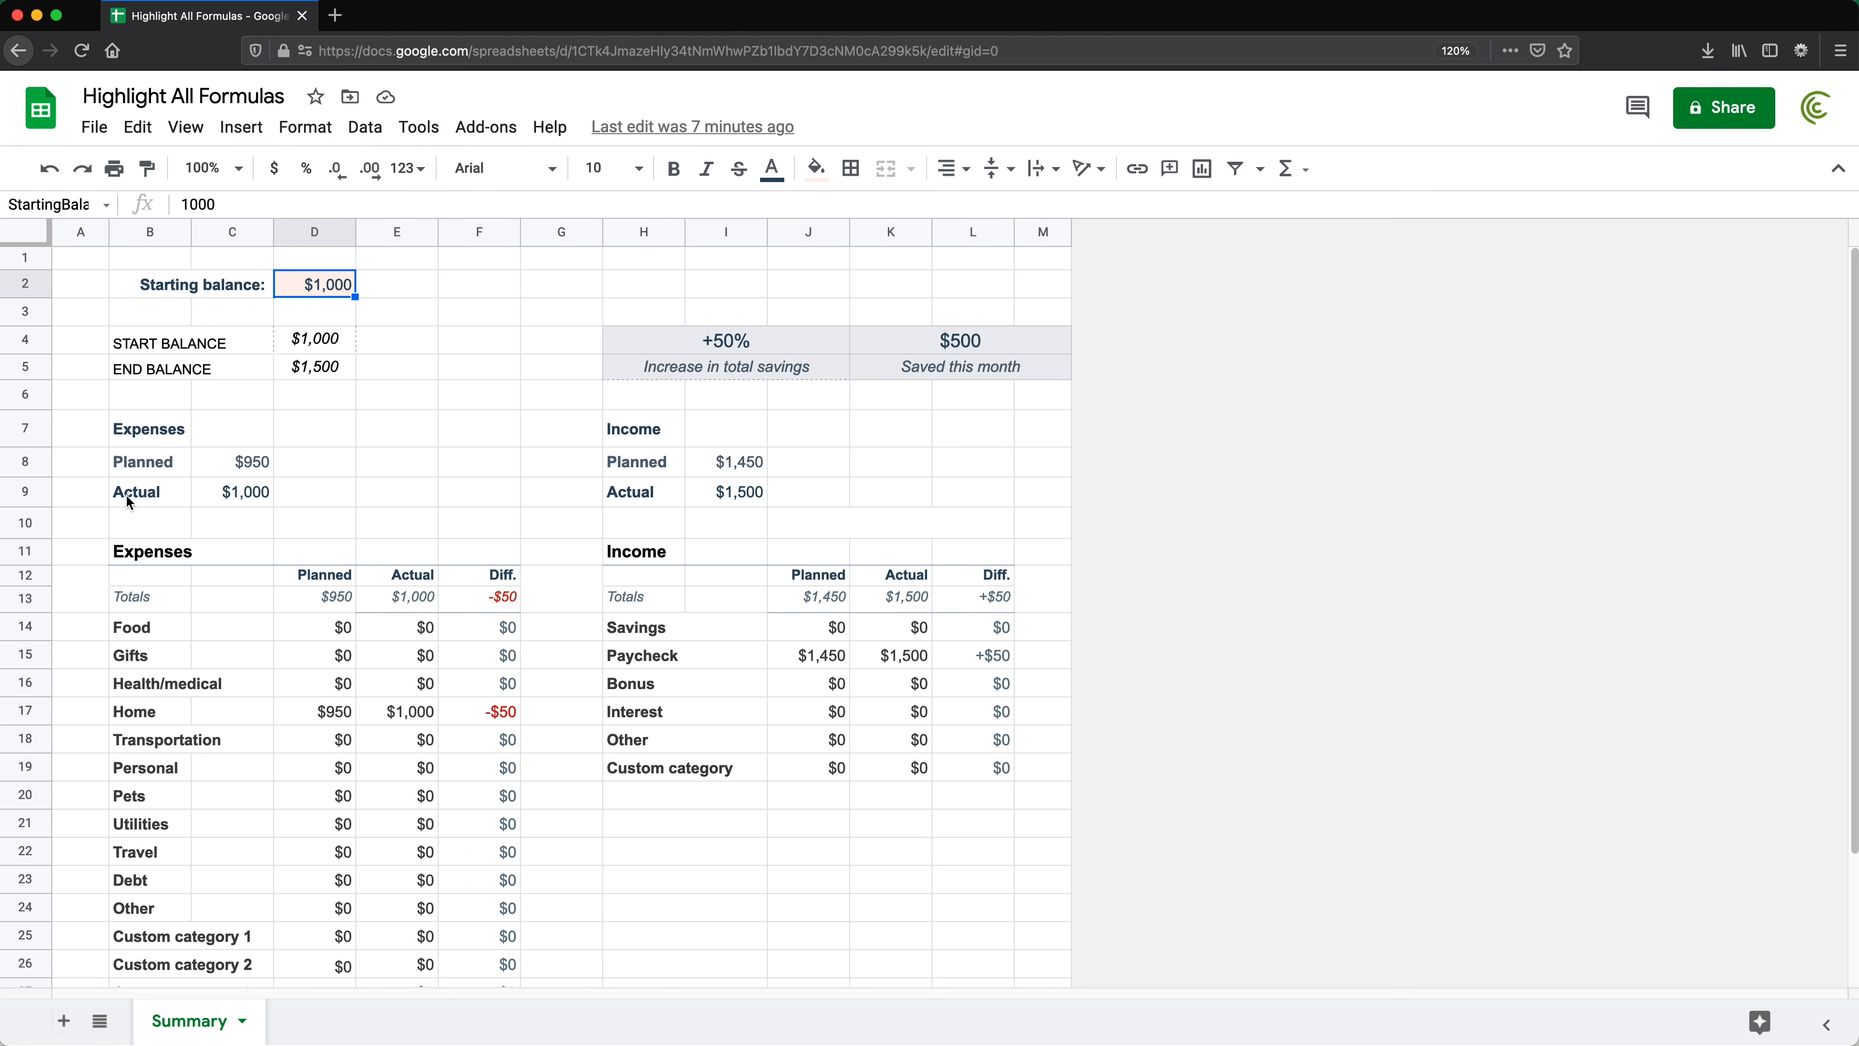
Add a conditional formatting rule for the whole sheet, A1:M30, with "Custom formula is" as its condition.
left_click(26, 239)
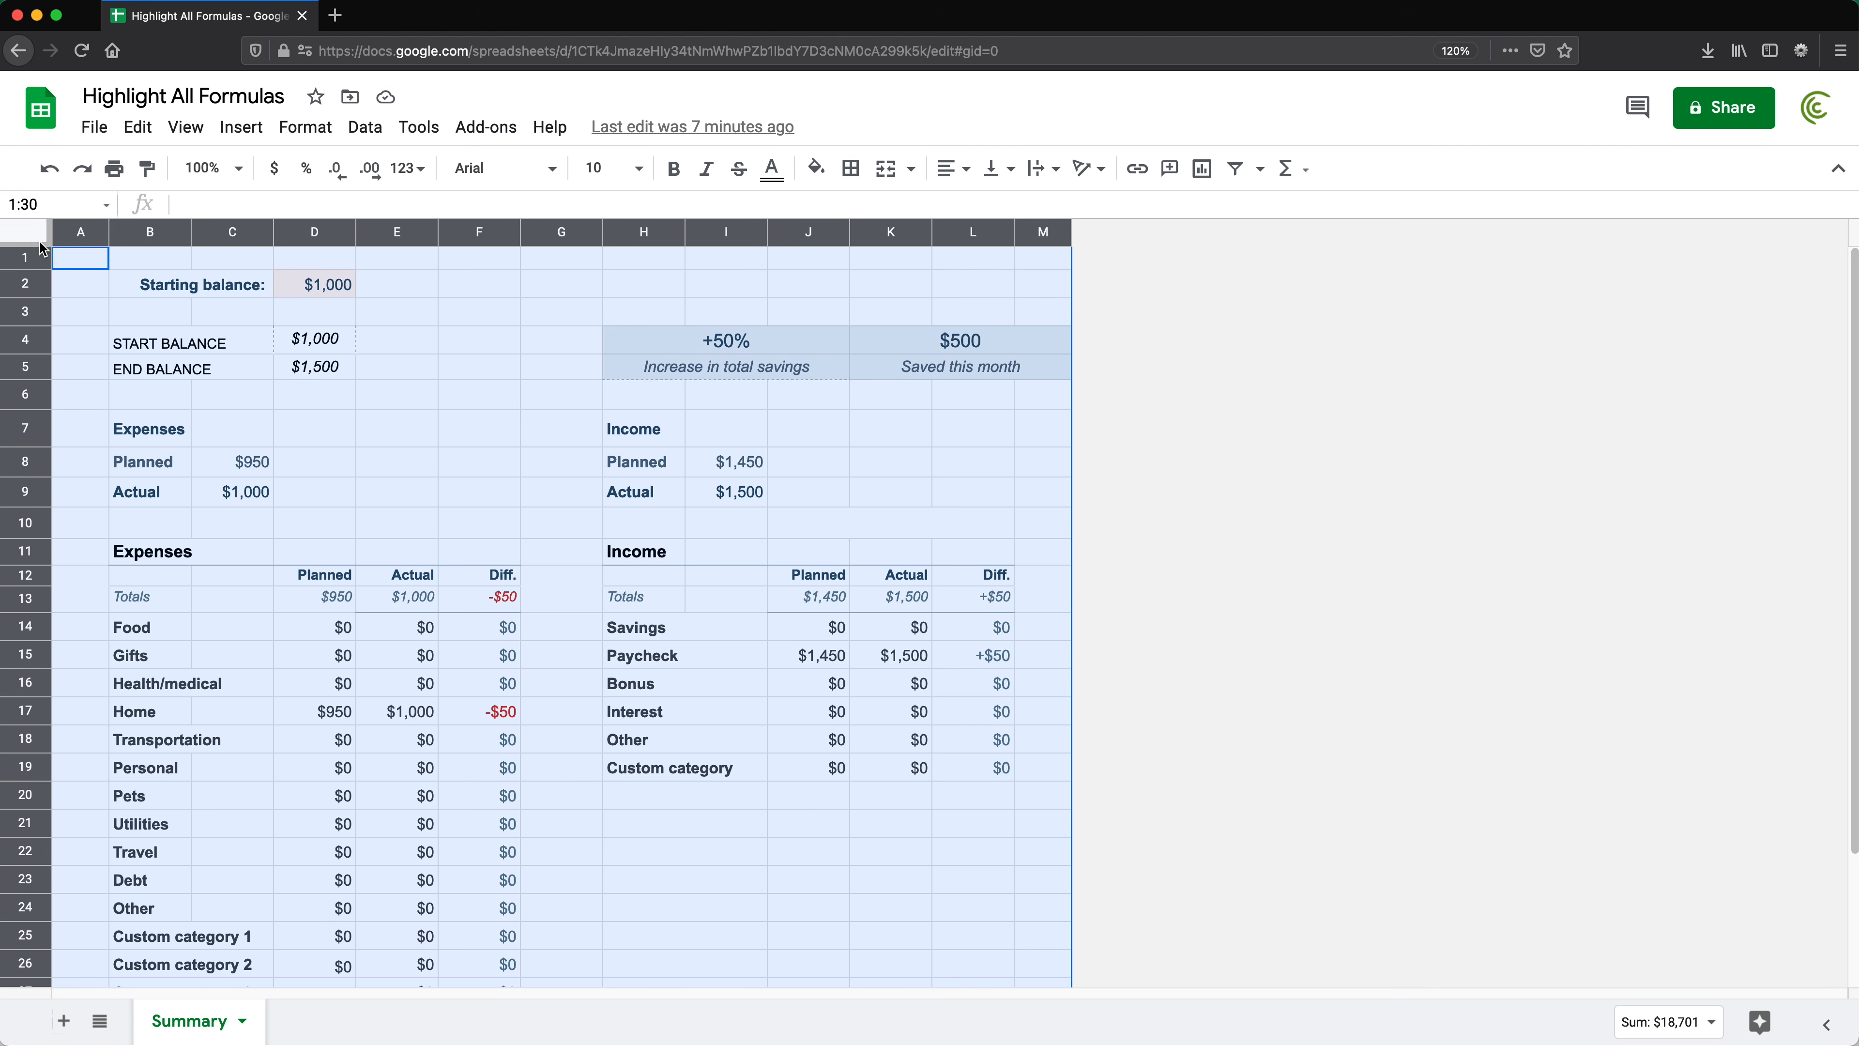
left_click(303, 127)
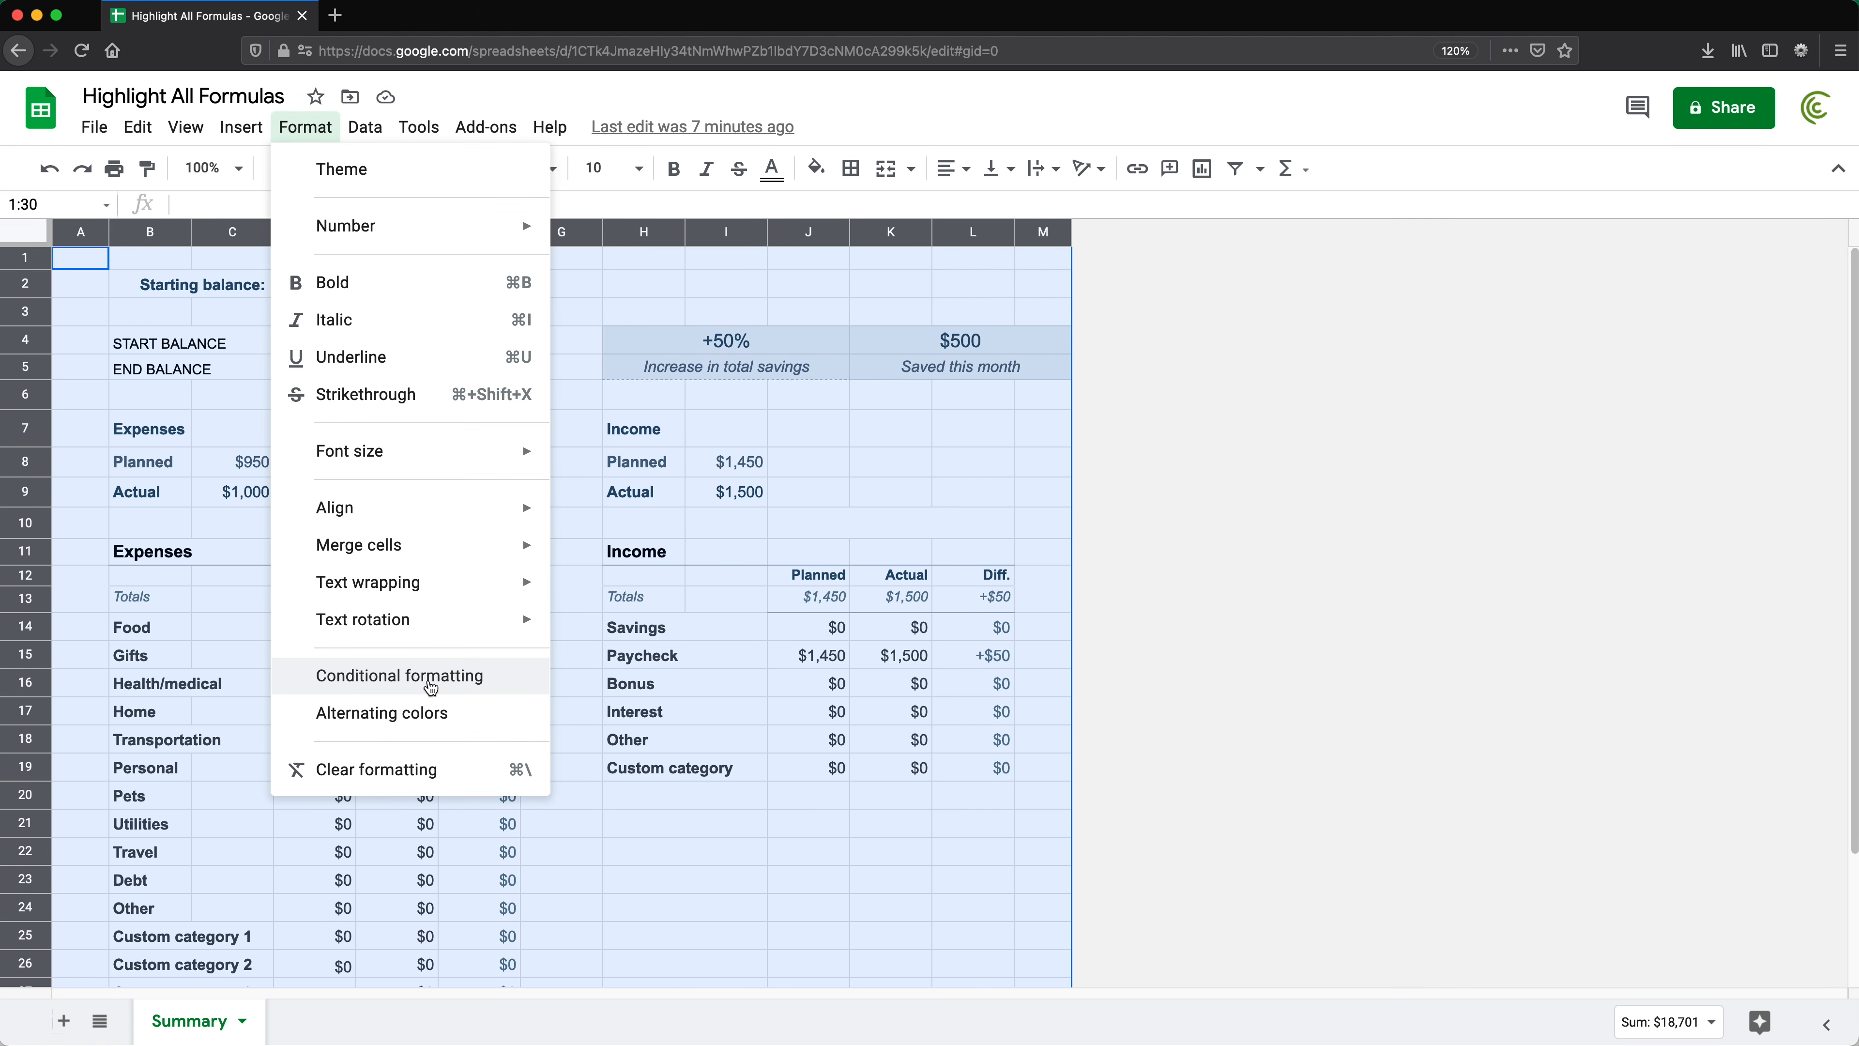
left_click(430, 687)
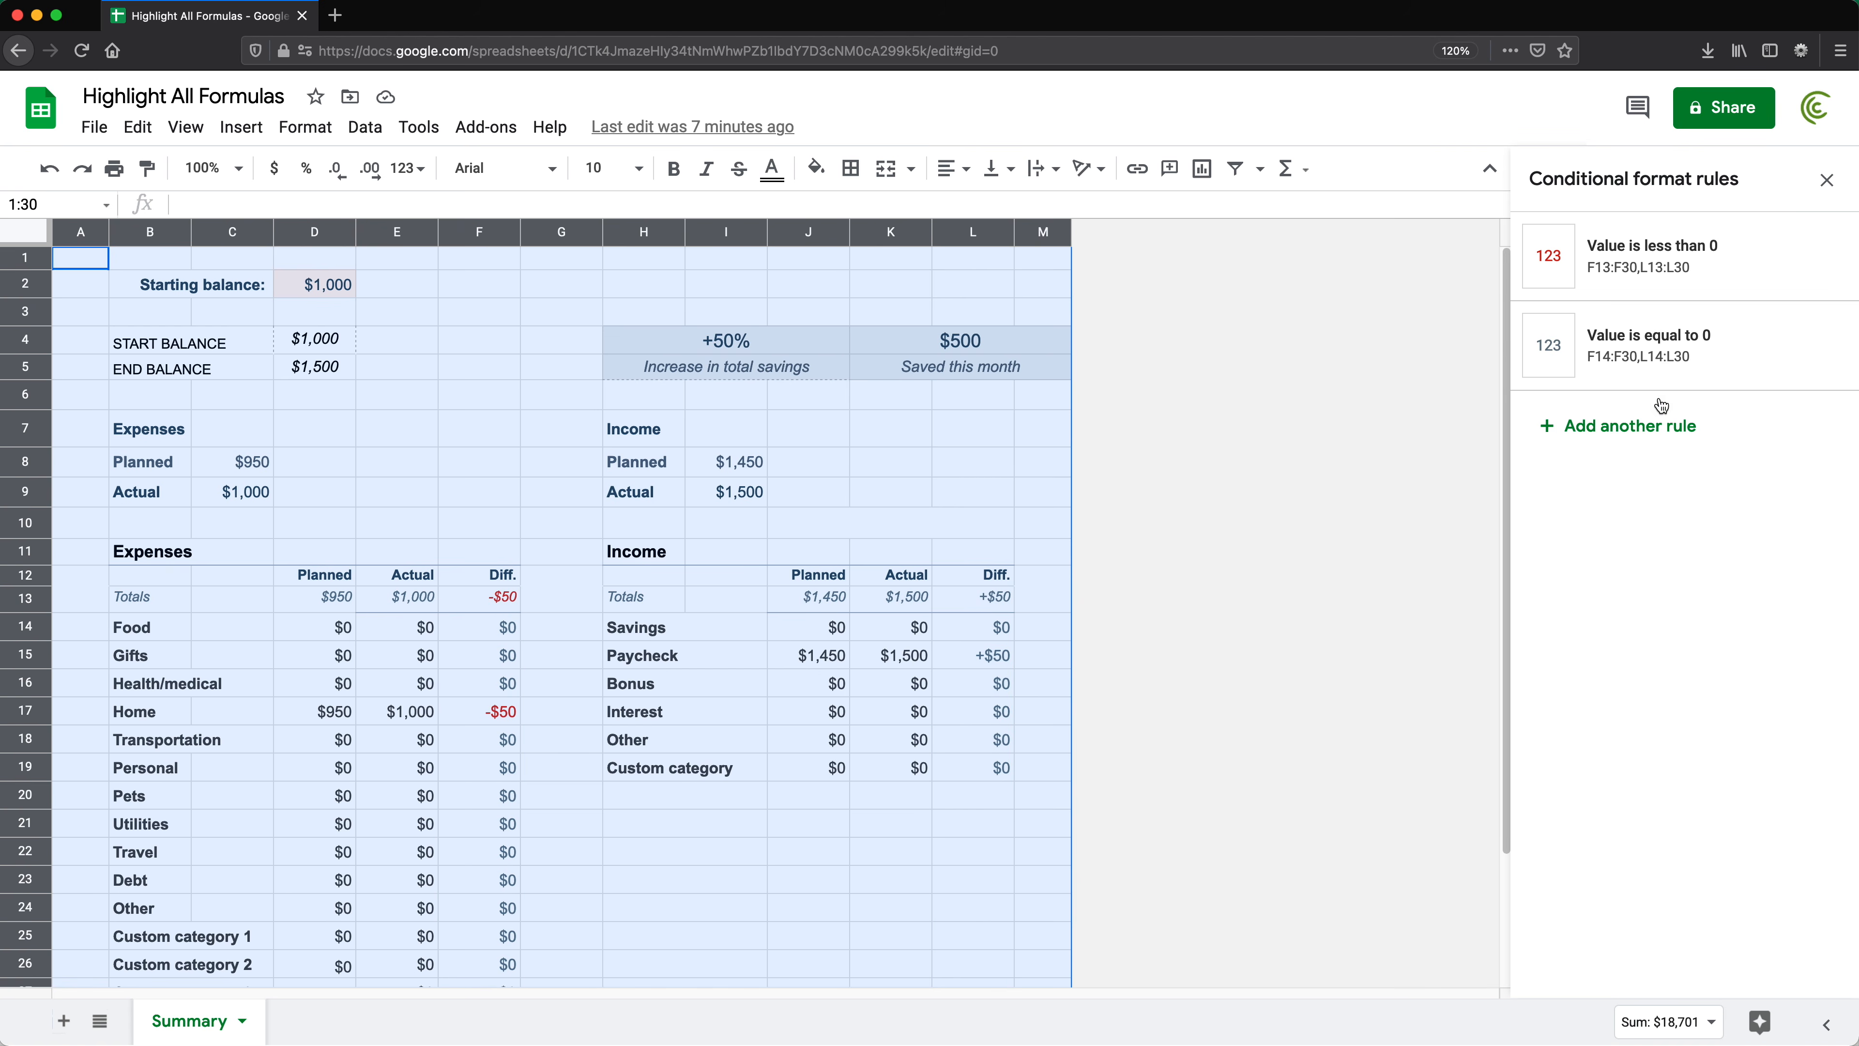
left_click(1639, 433)
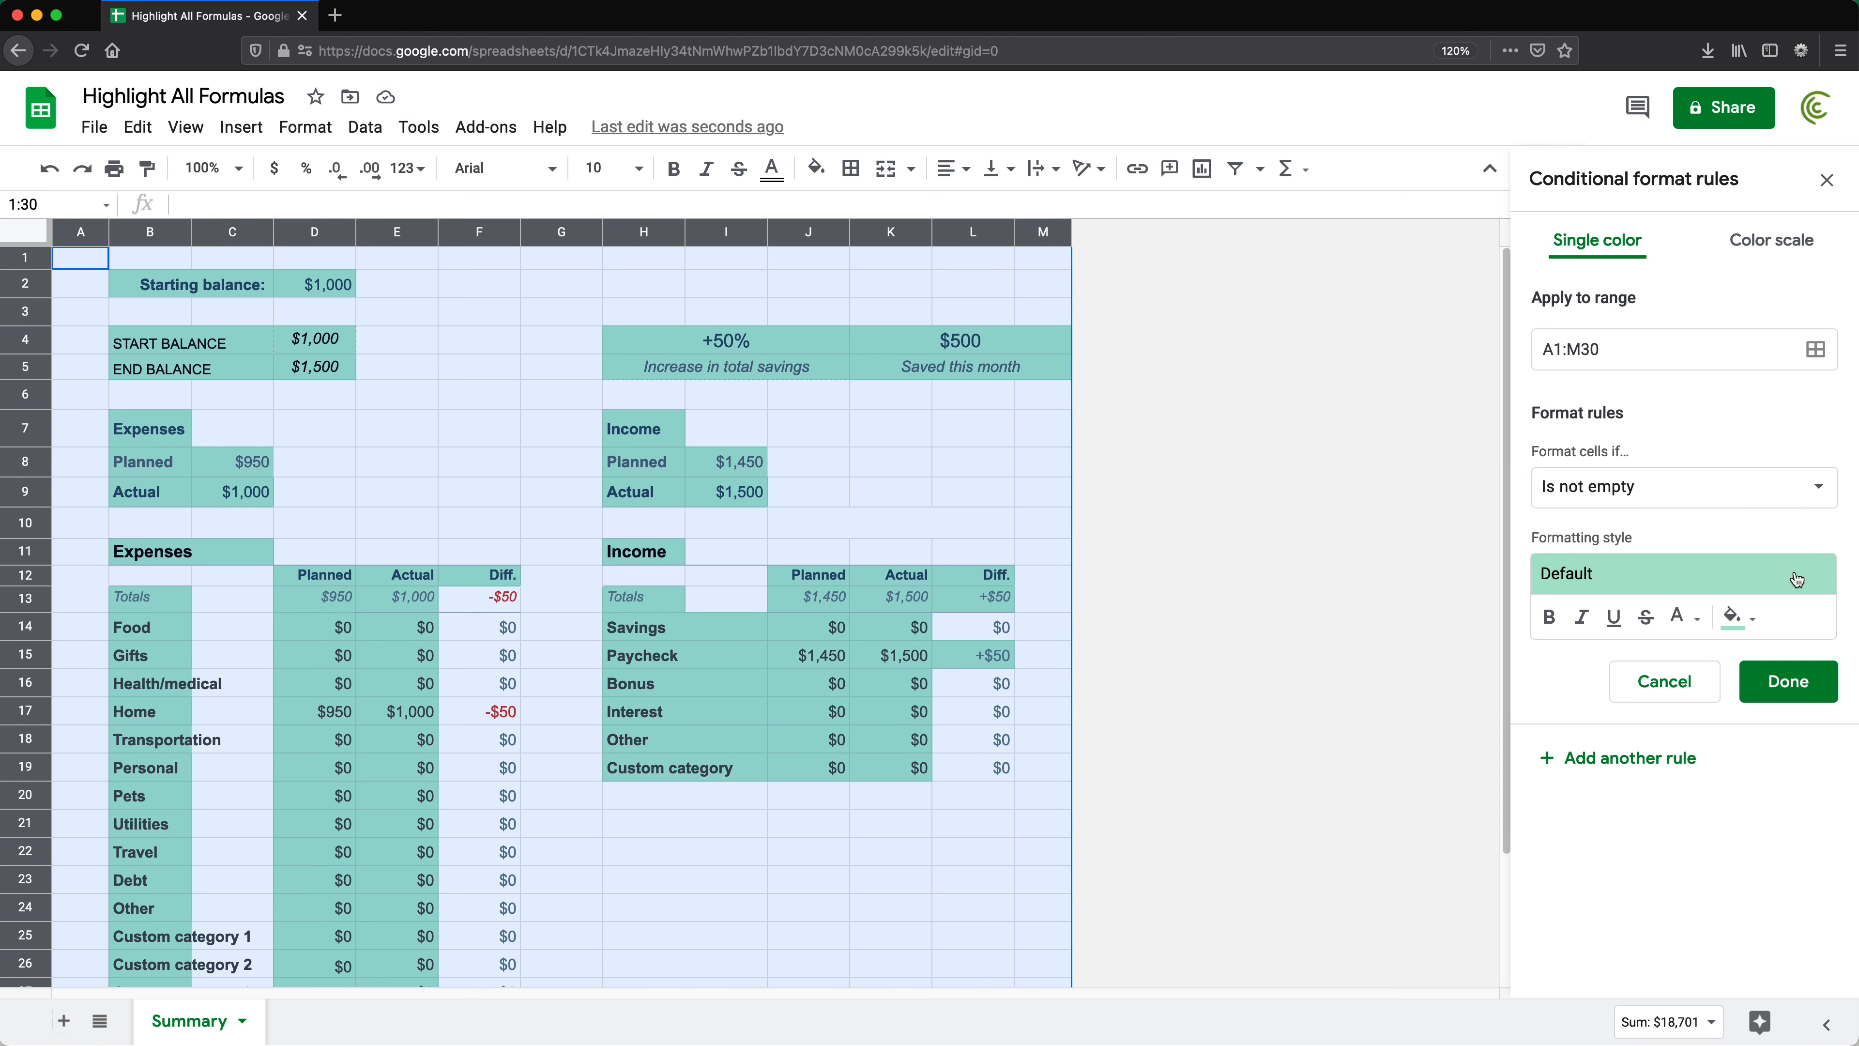
left_click(1688, 500)
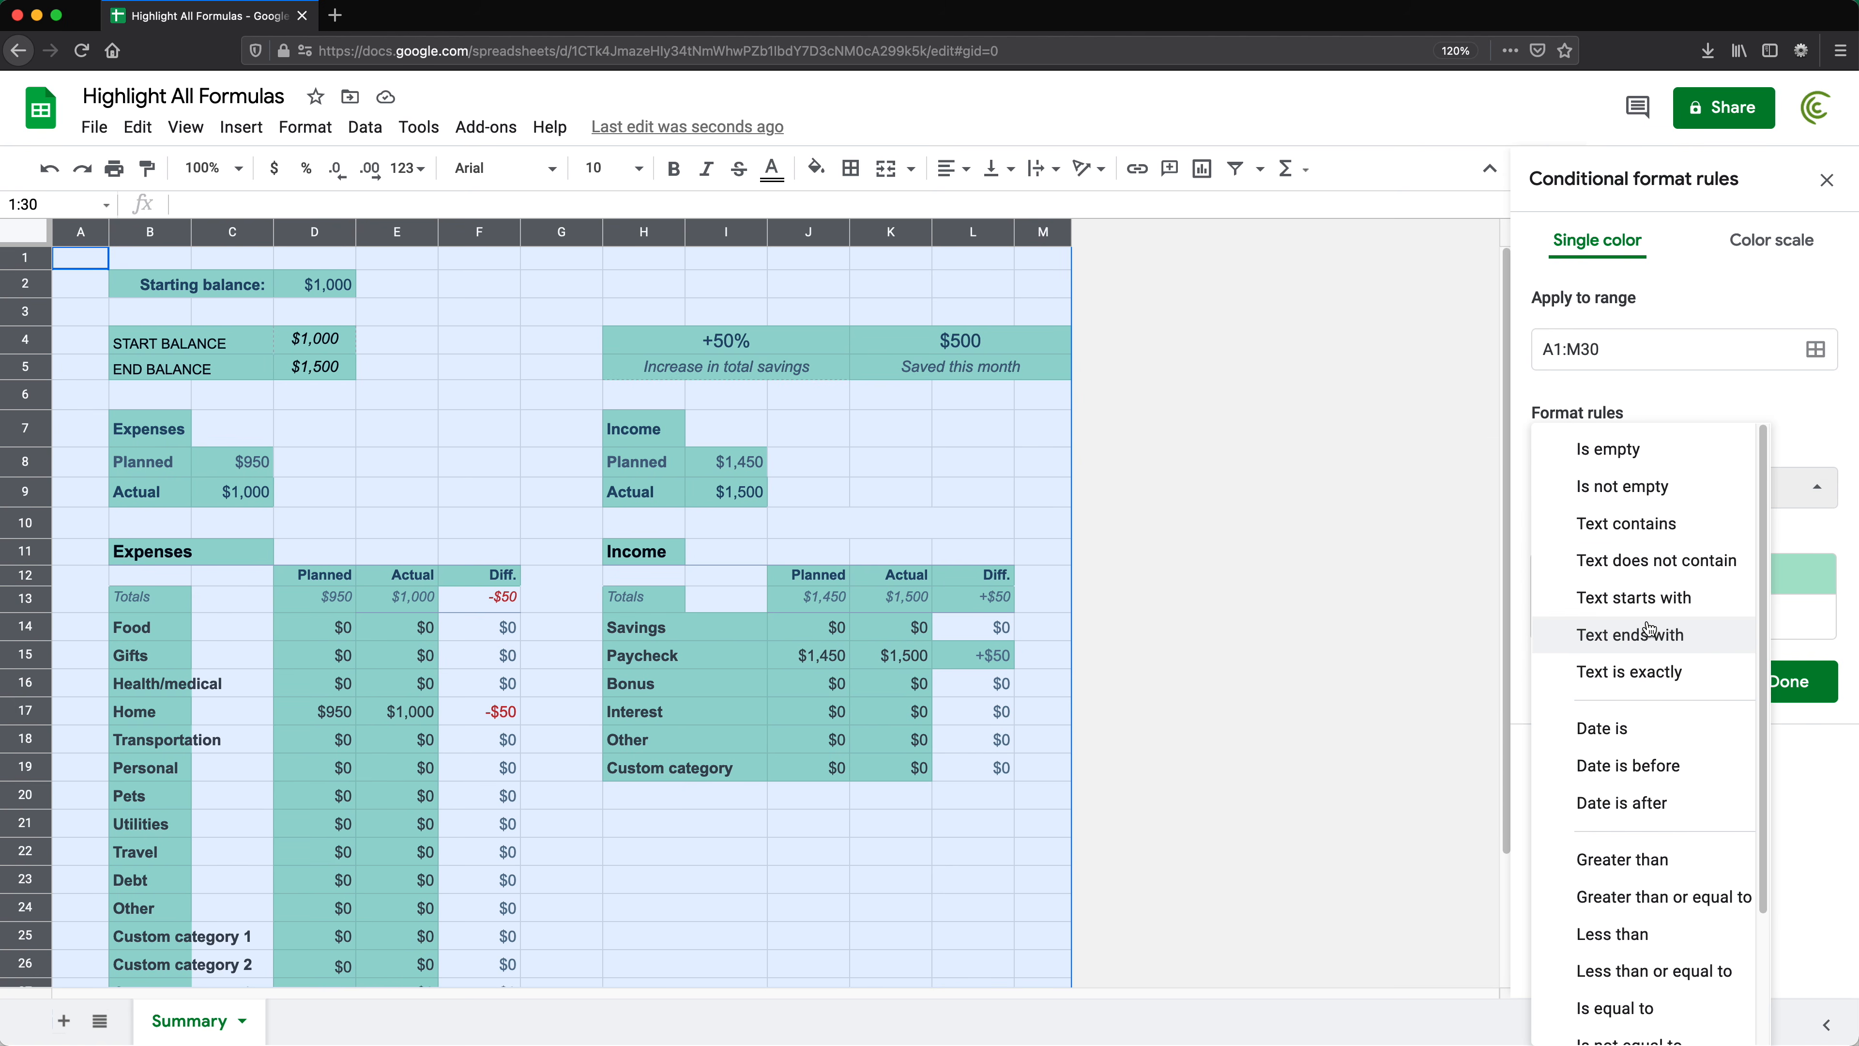
scroll(1648, 630, "down", 2)
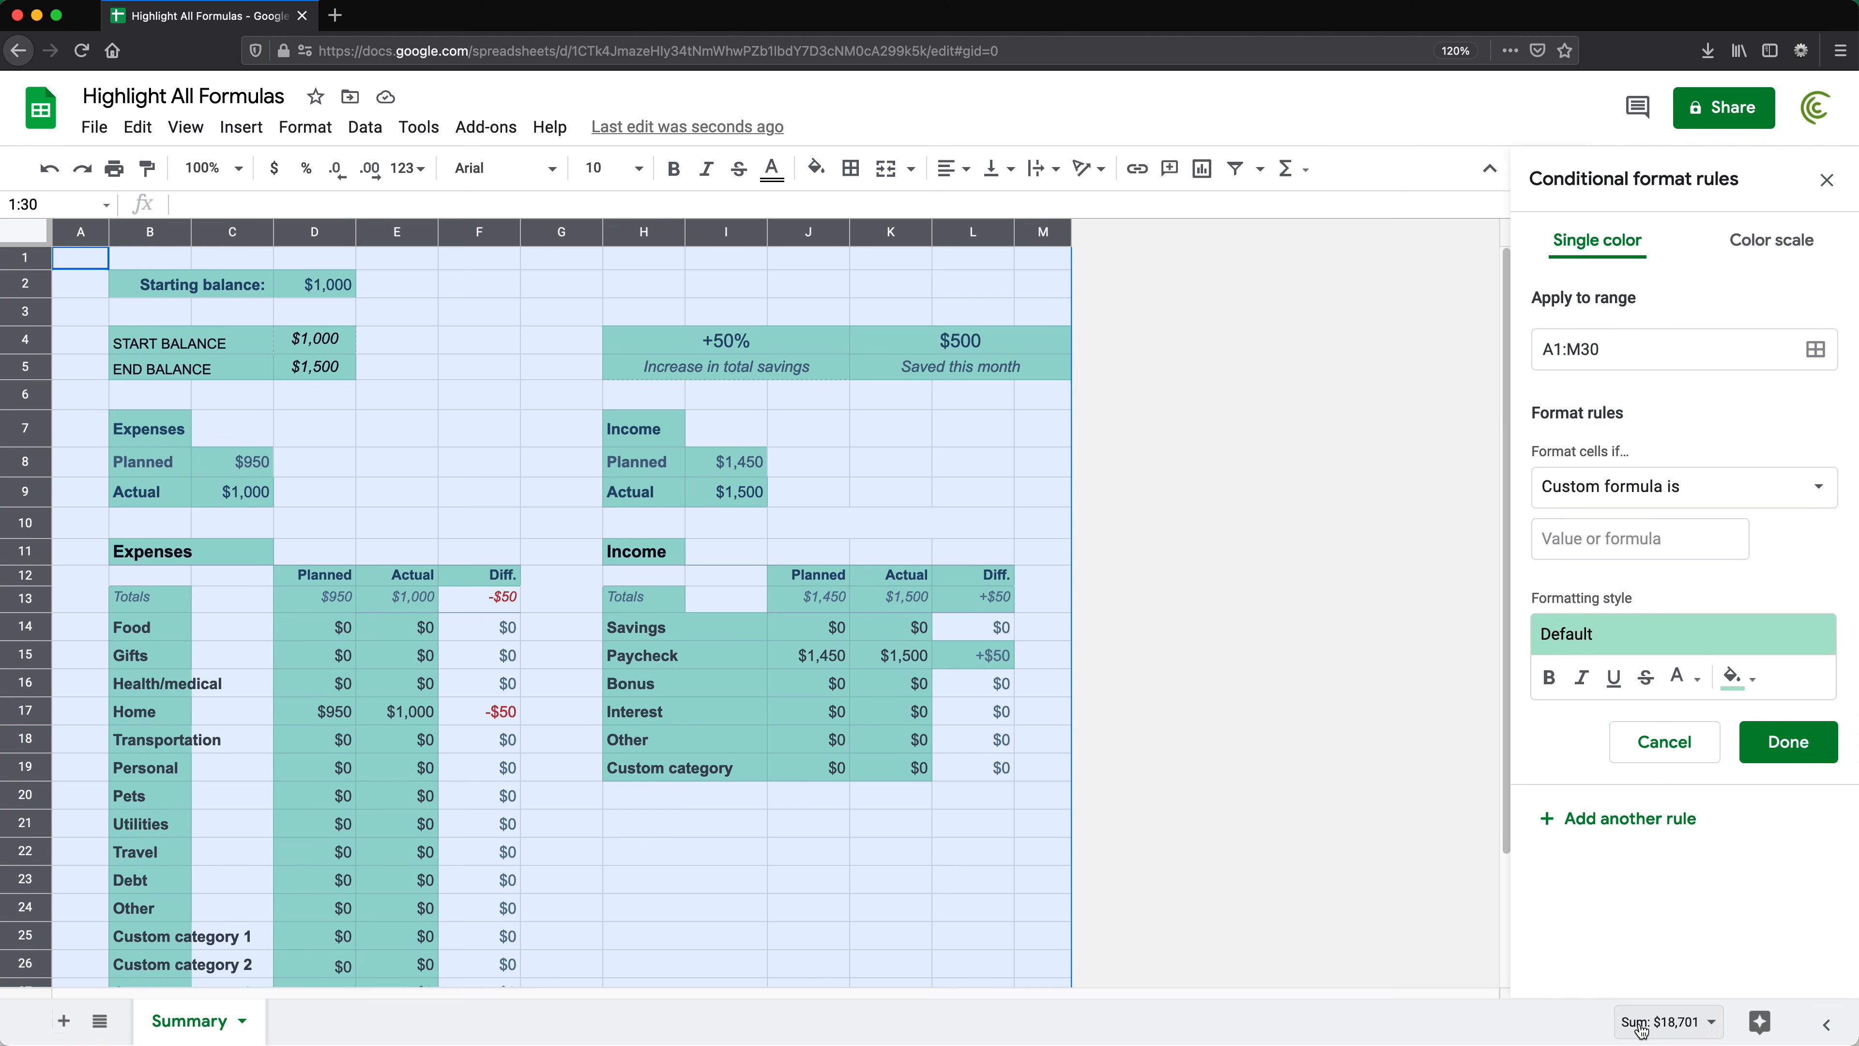
left_click(1645, 1027)
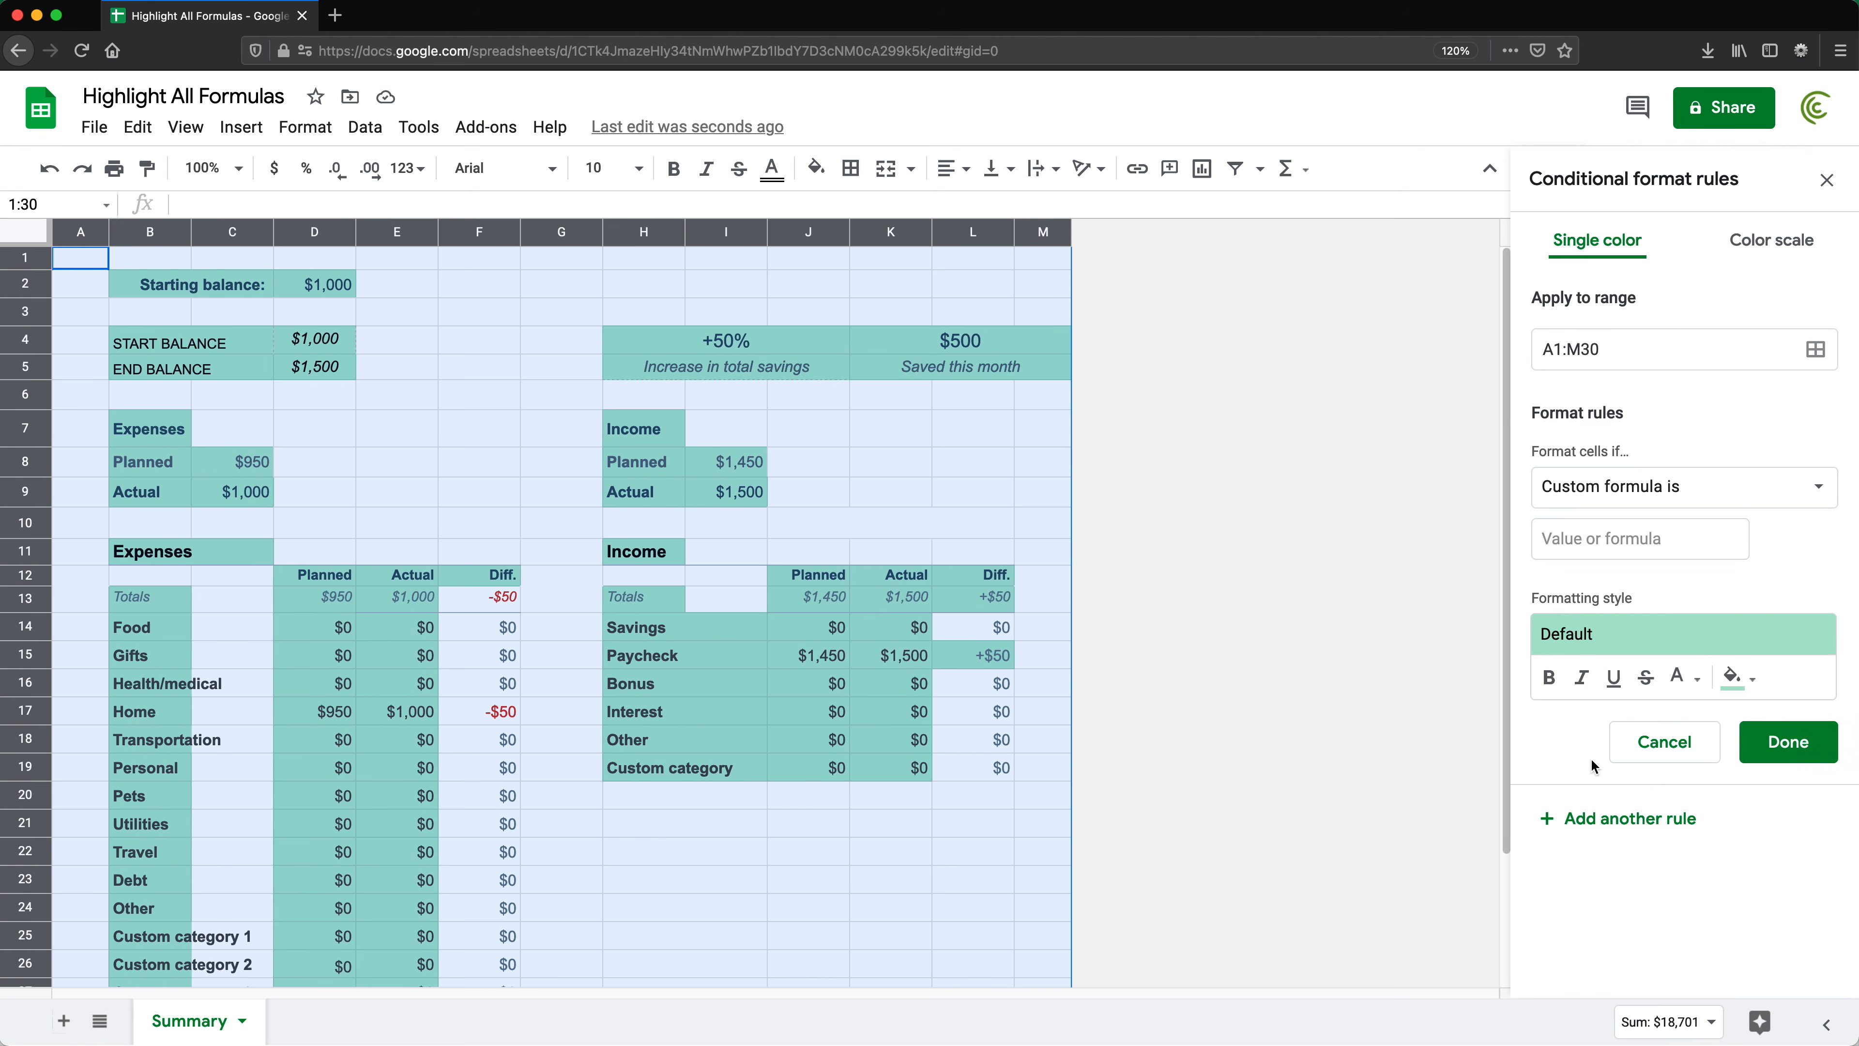
Enter =ISFORMULA(A1) as the rule's custom formula.
left_click(1581, 539)
type("=")
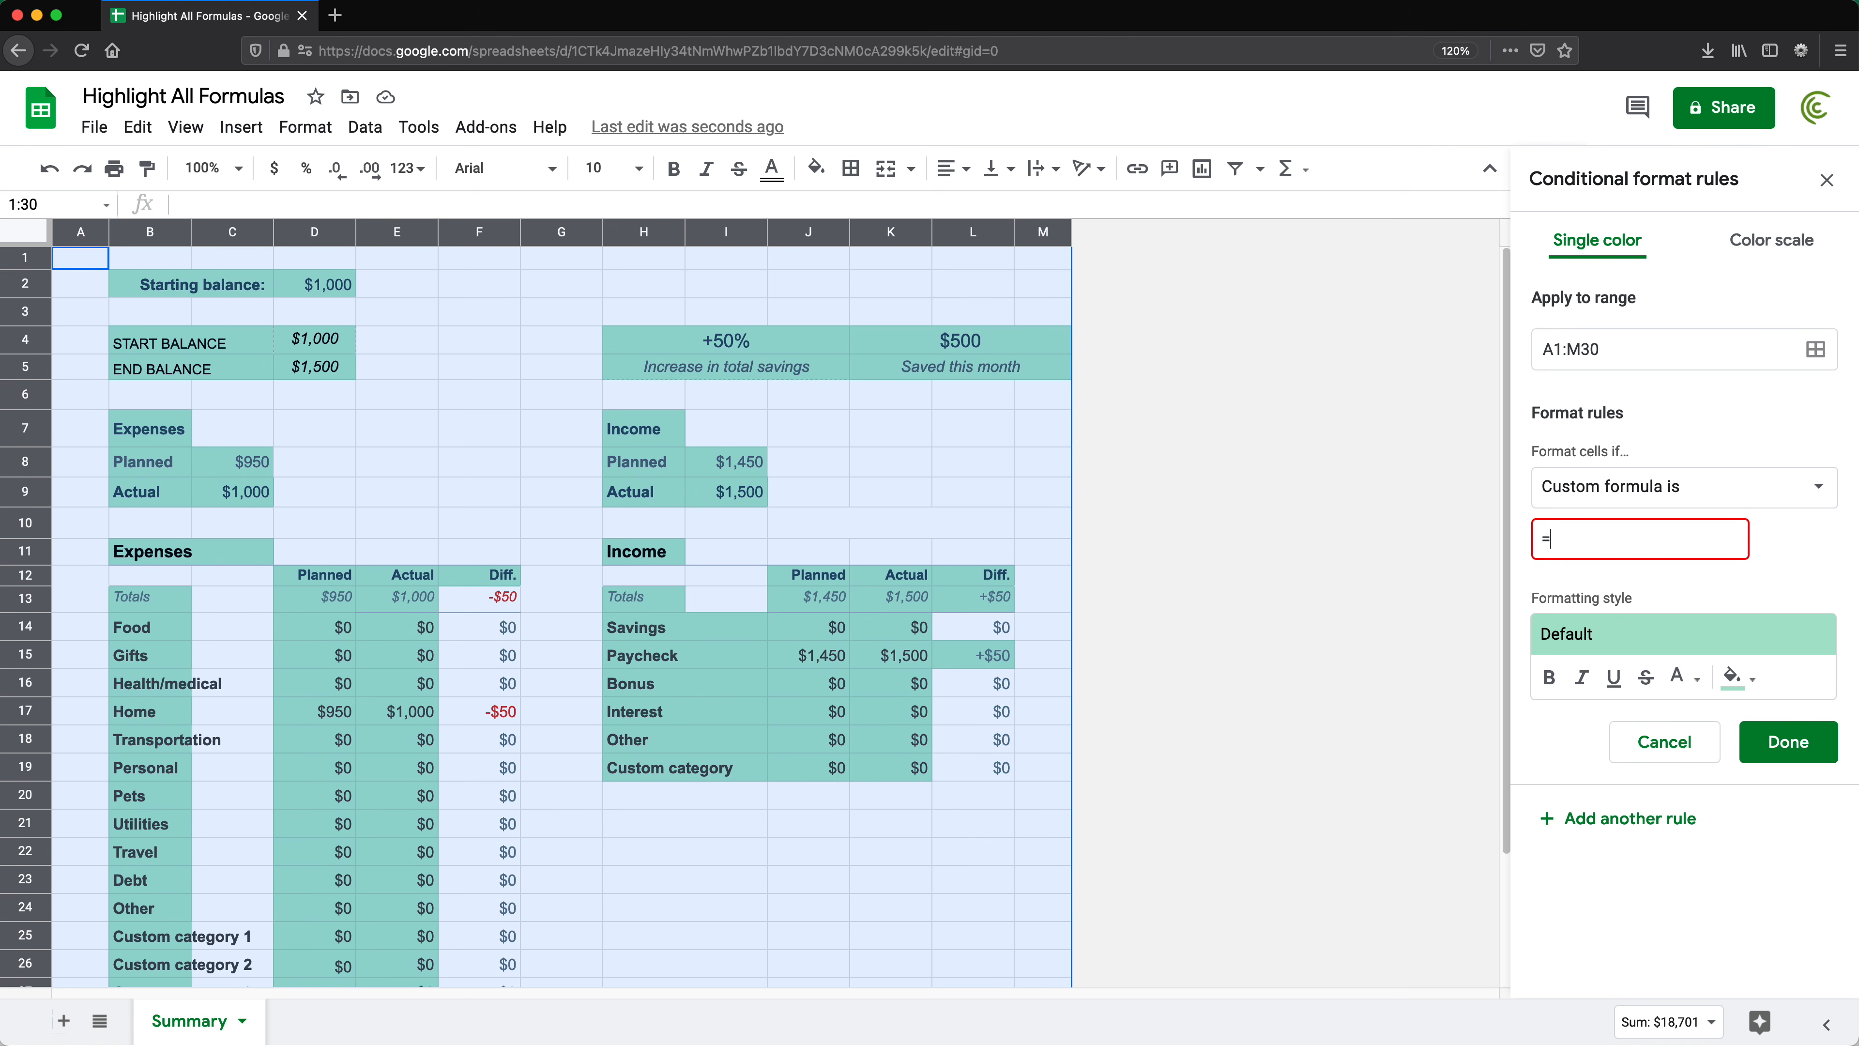
type("ISF")
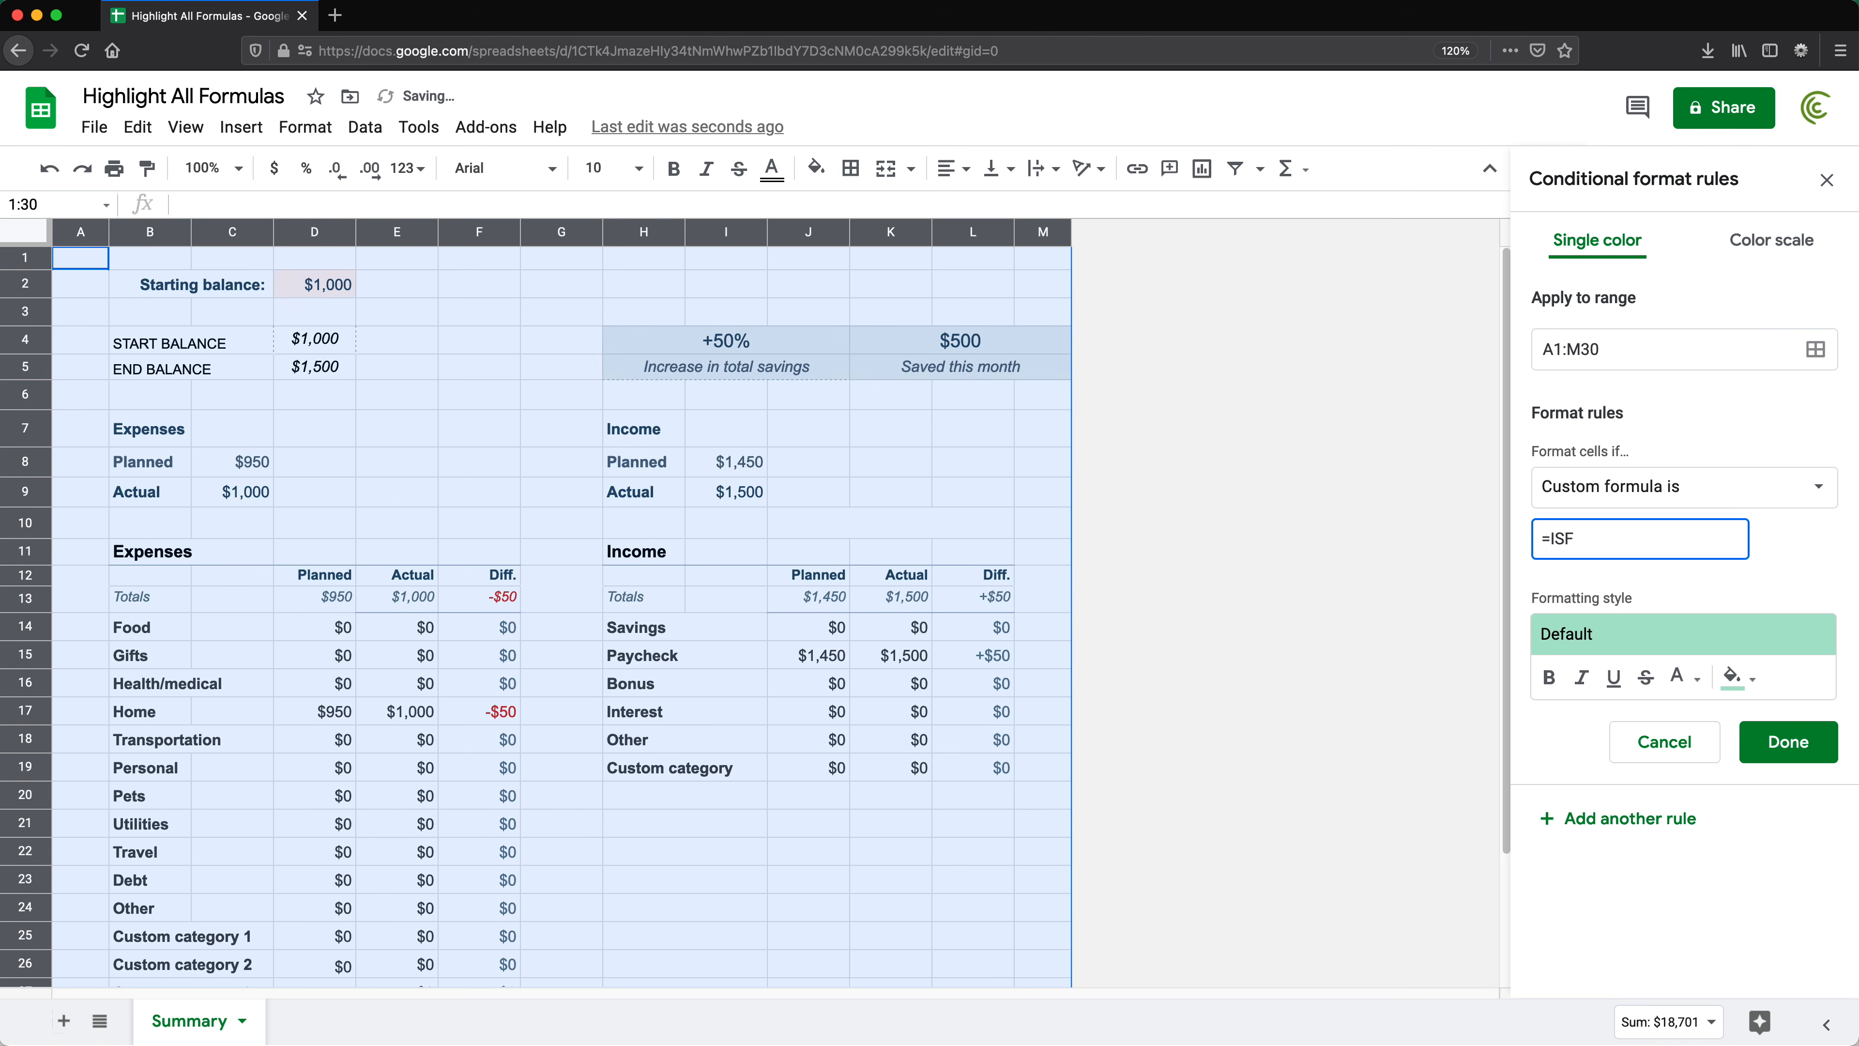
type("ORMULA(A")
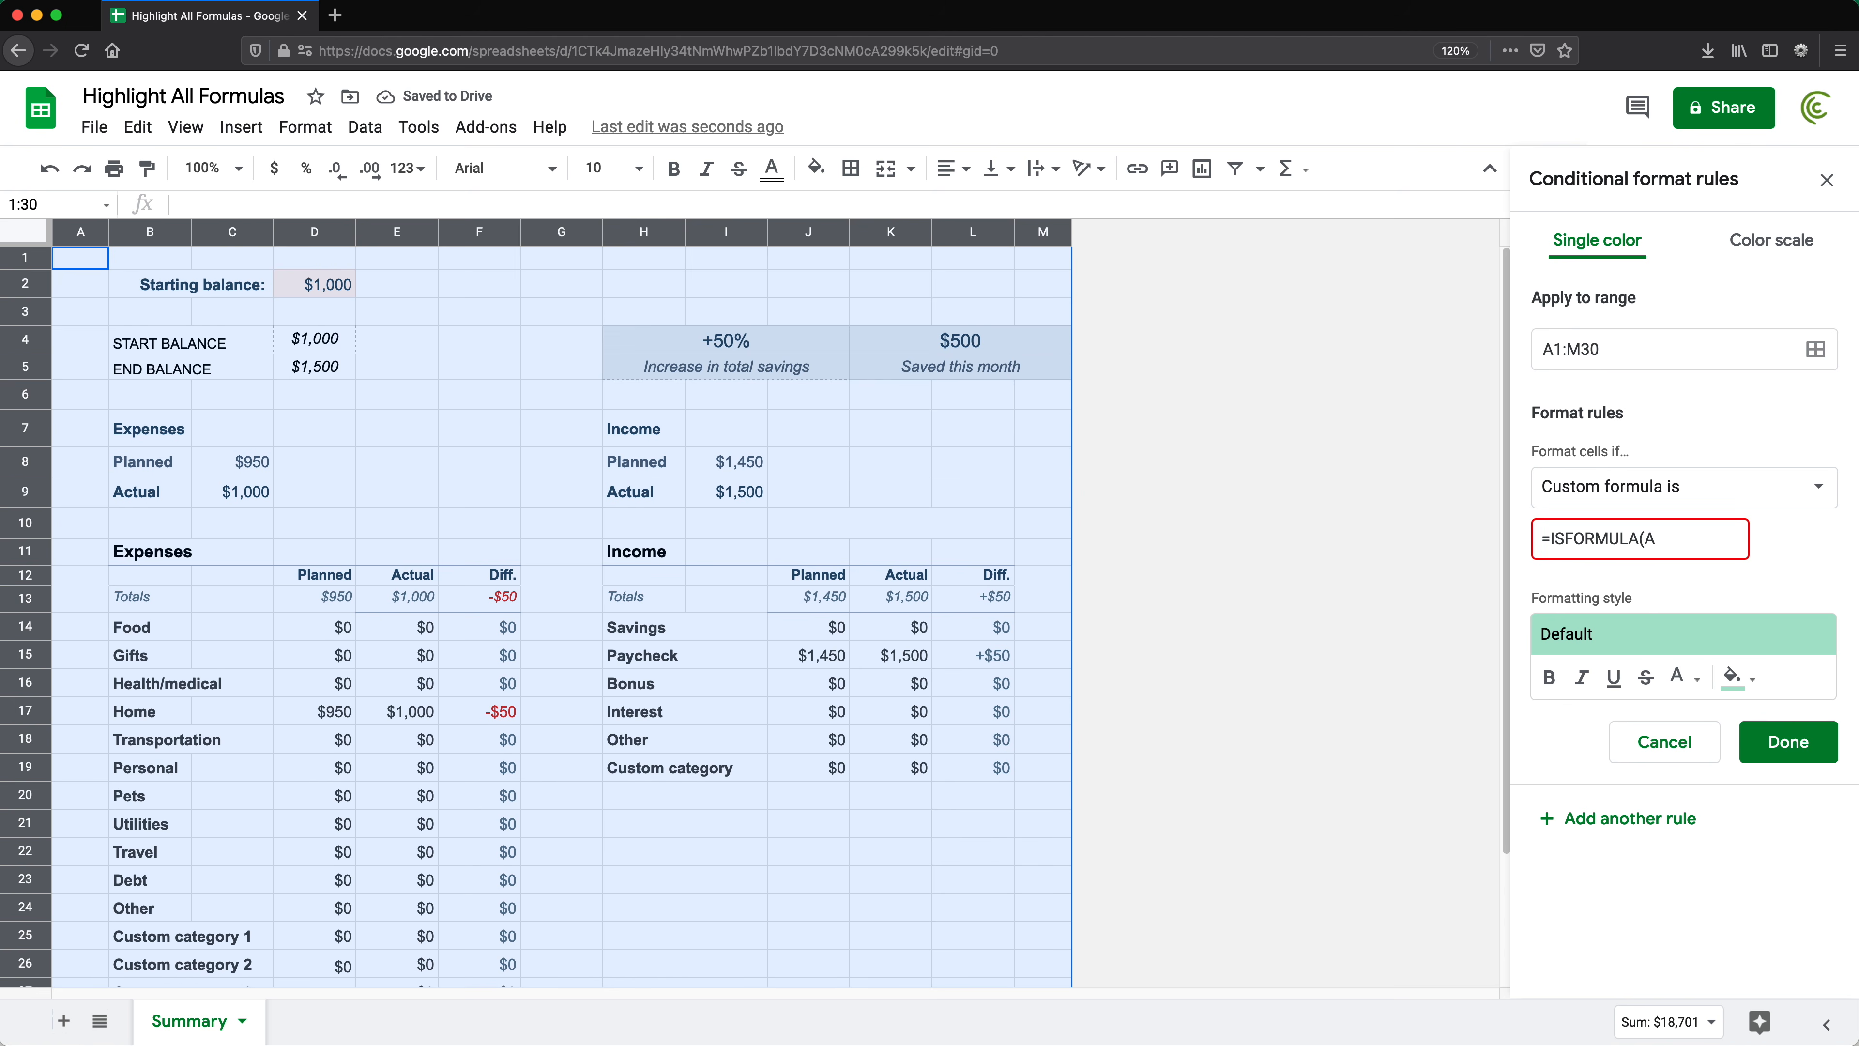
type("1)")
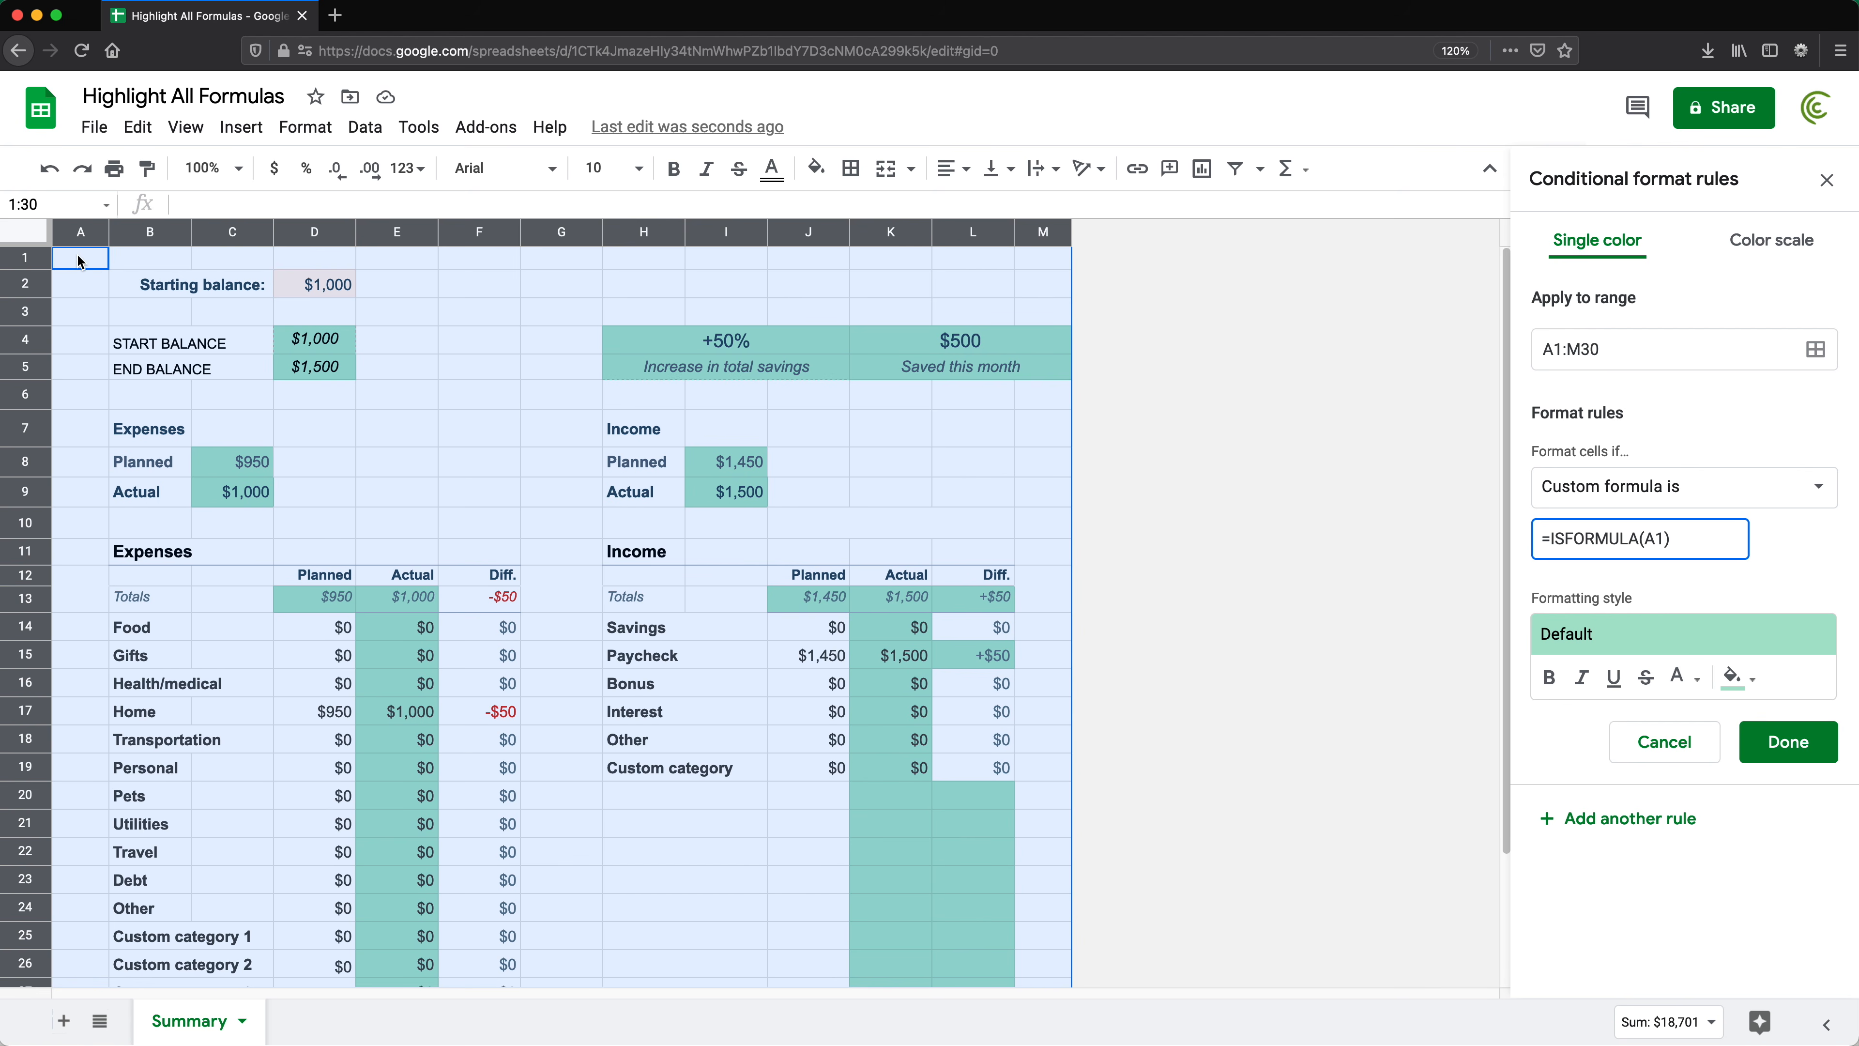
Try a light blue fill with dark red text for the rule's formatting style, and reset the text color to none.
left_click(1748, 685)
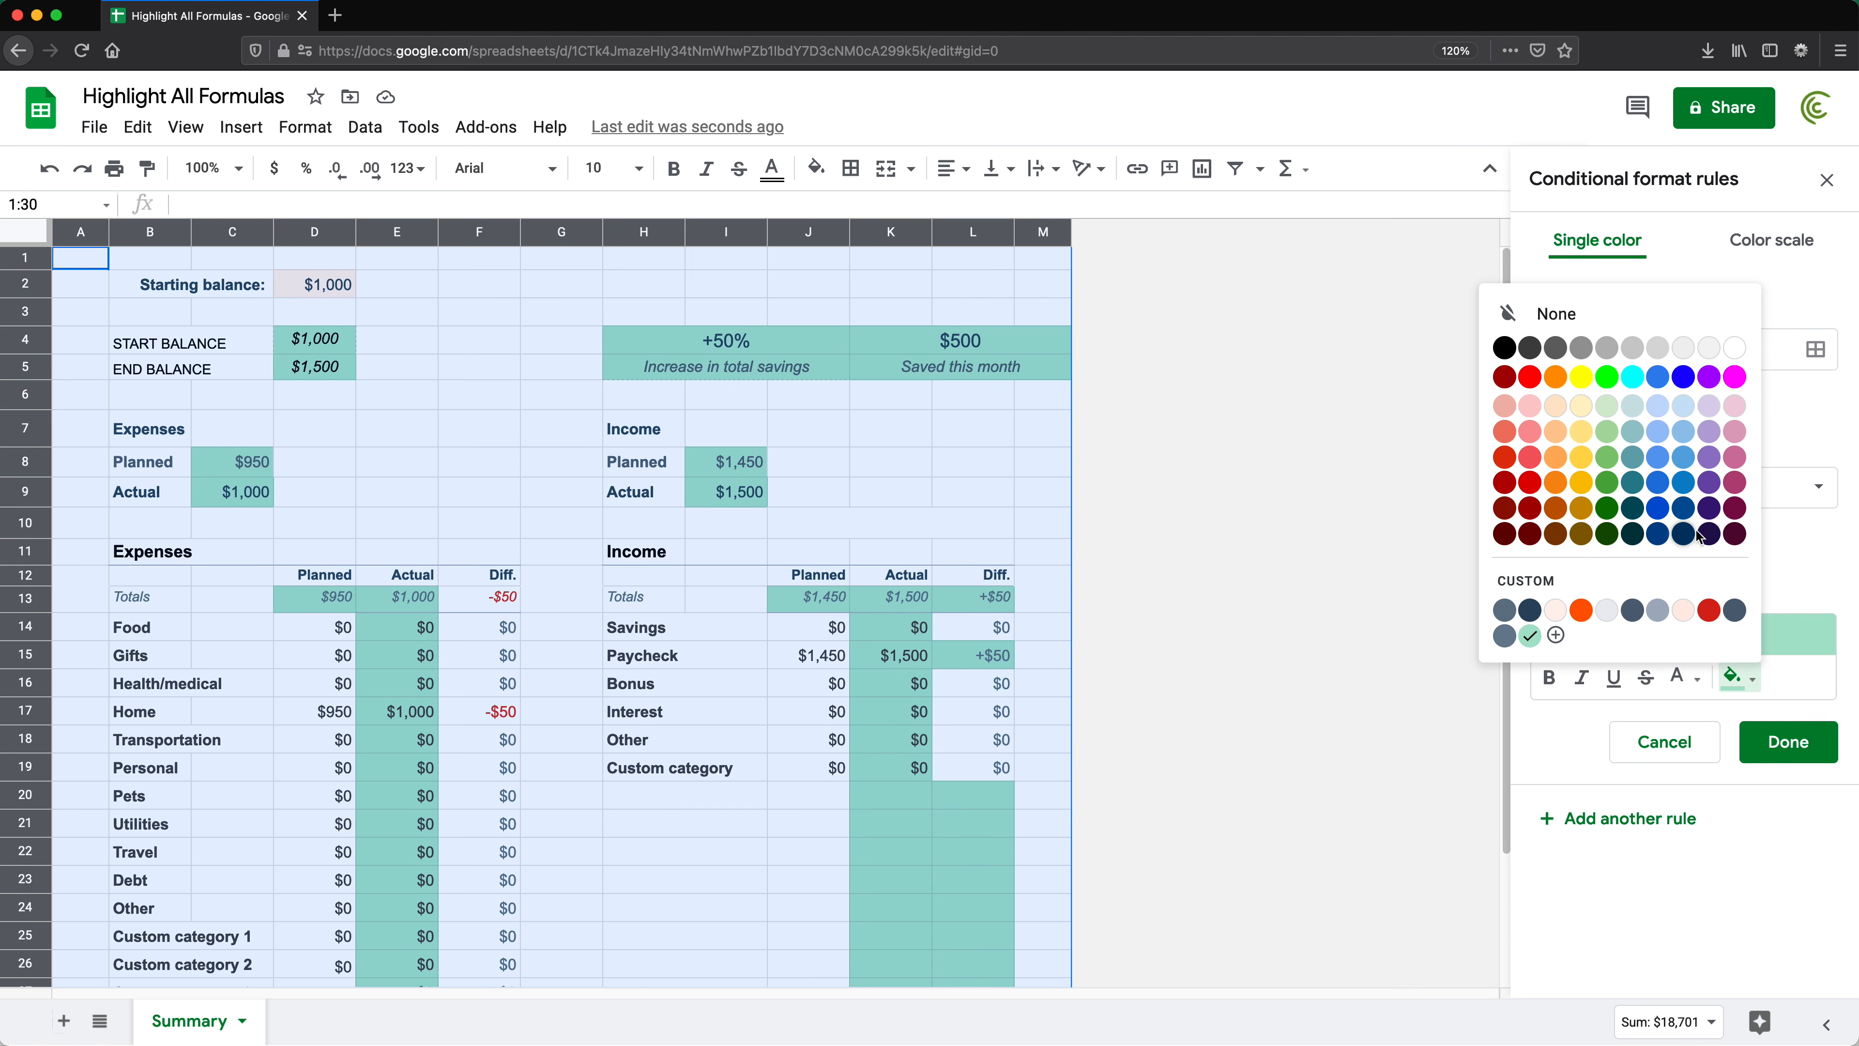
left_click(1683, 405)
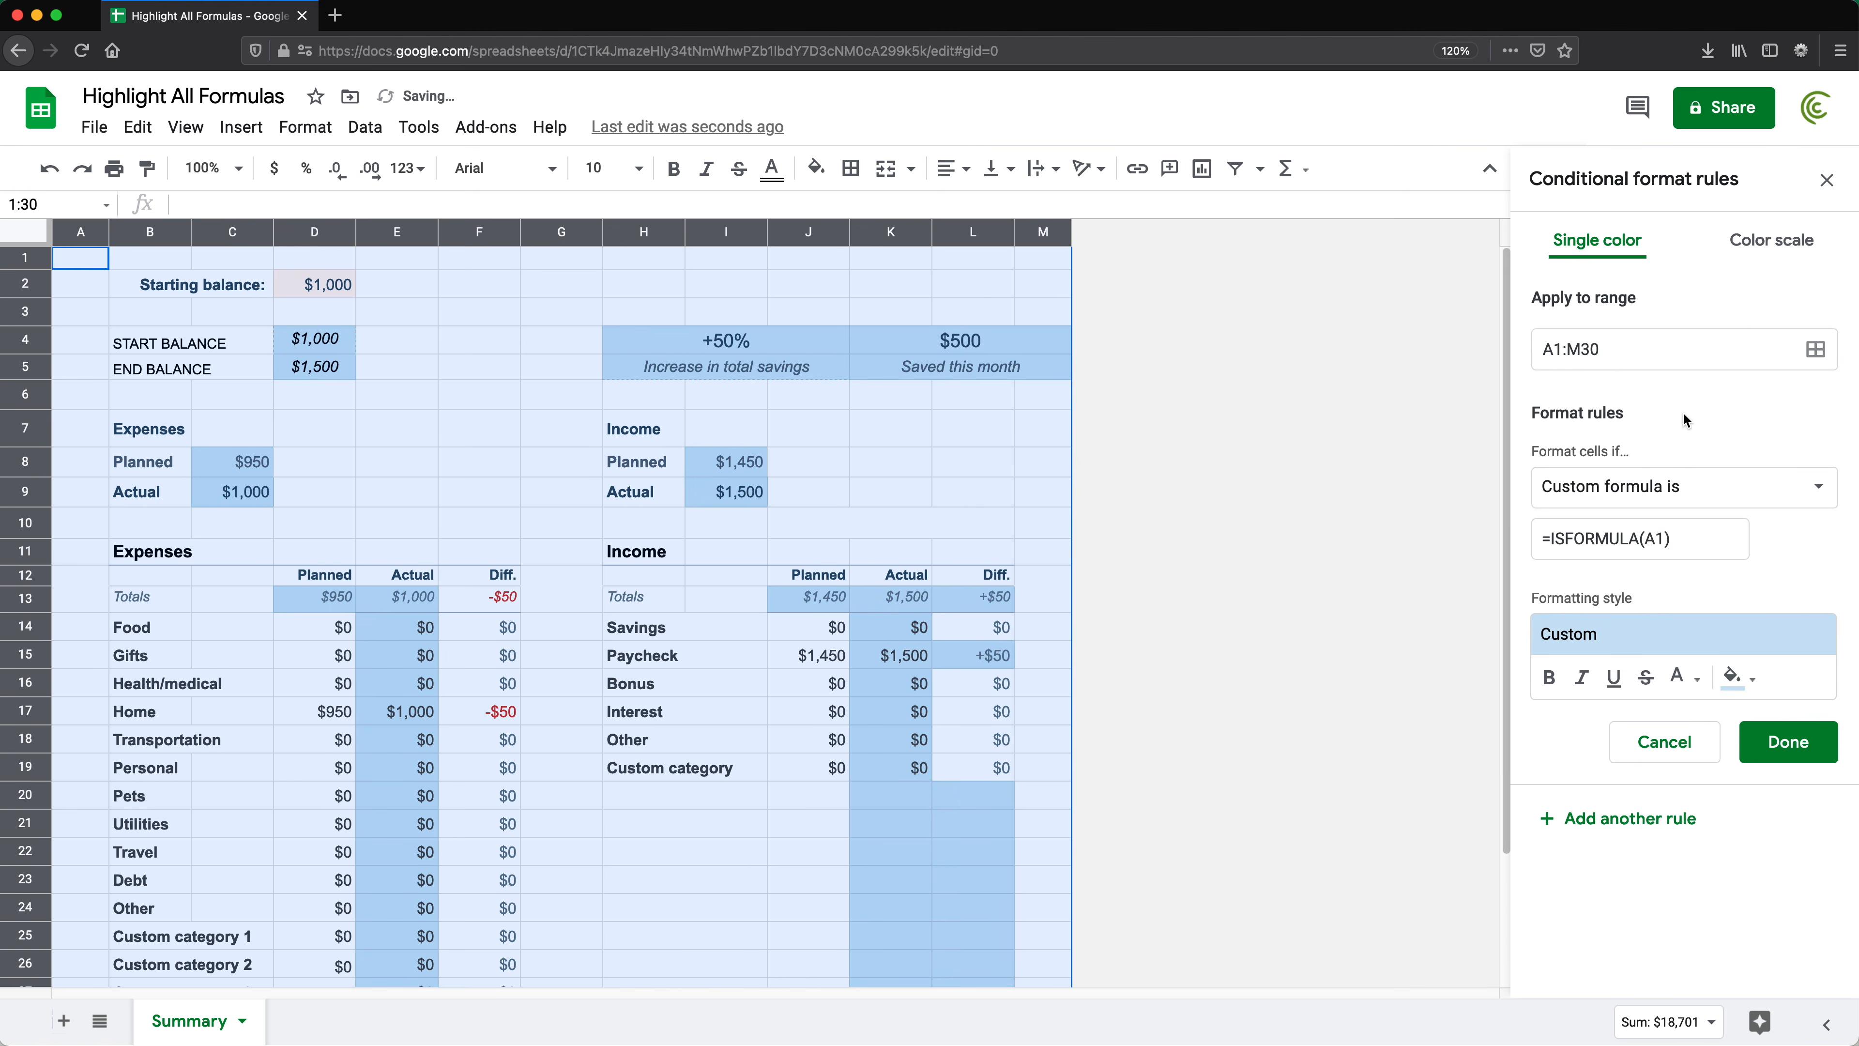
left_click(1682, 677)
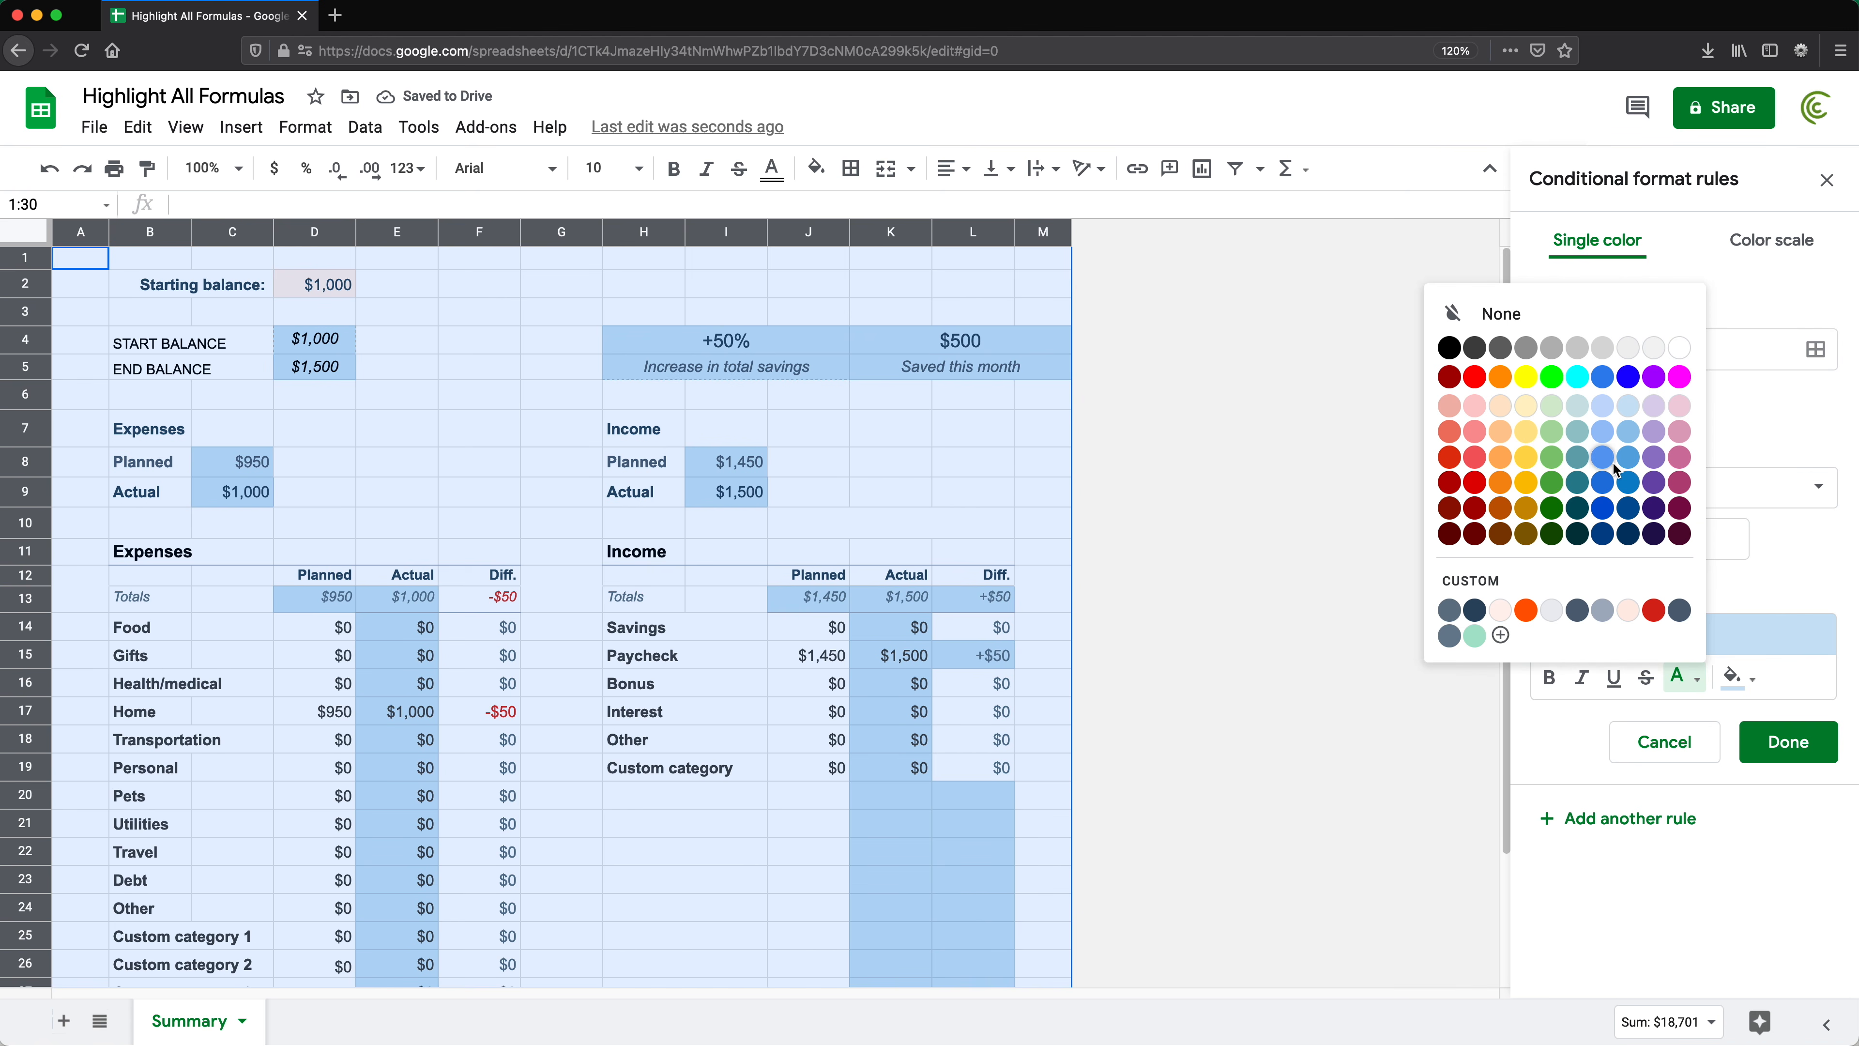
left_click(1478, 487)
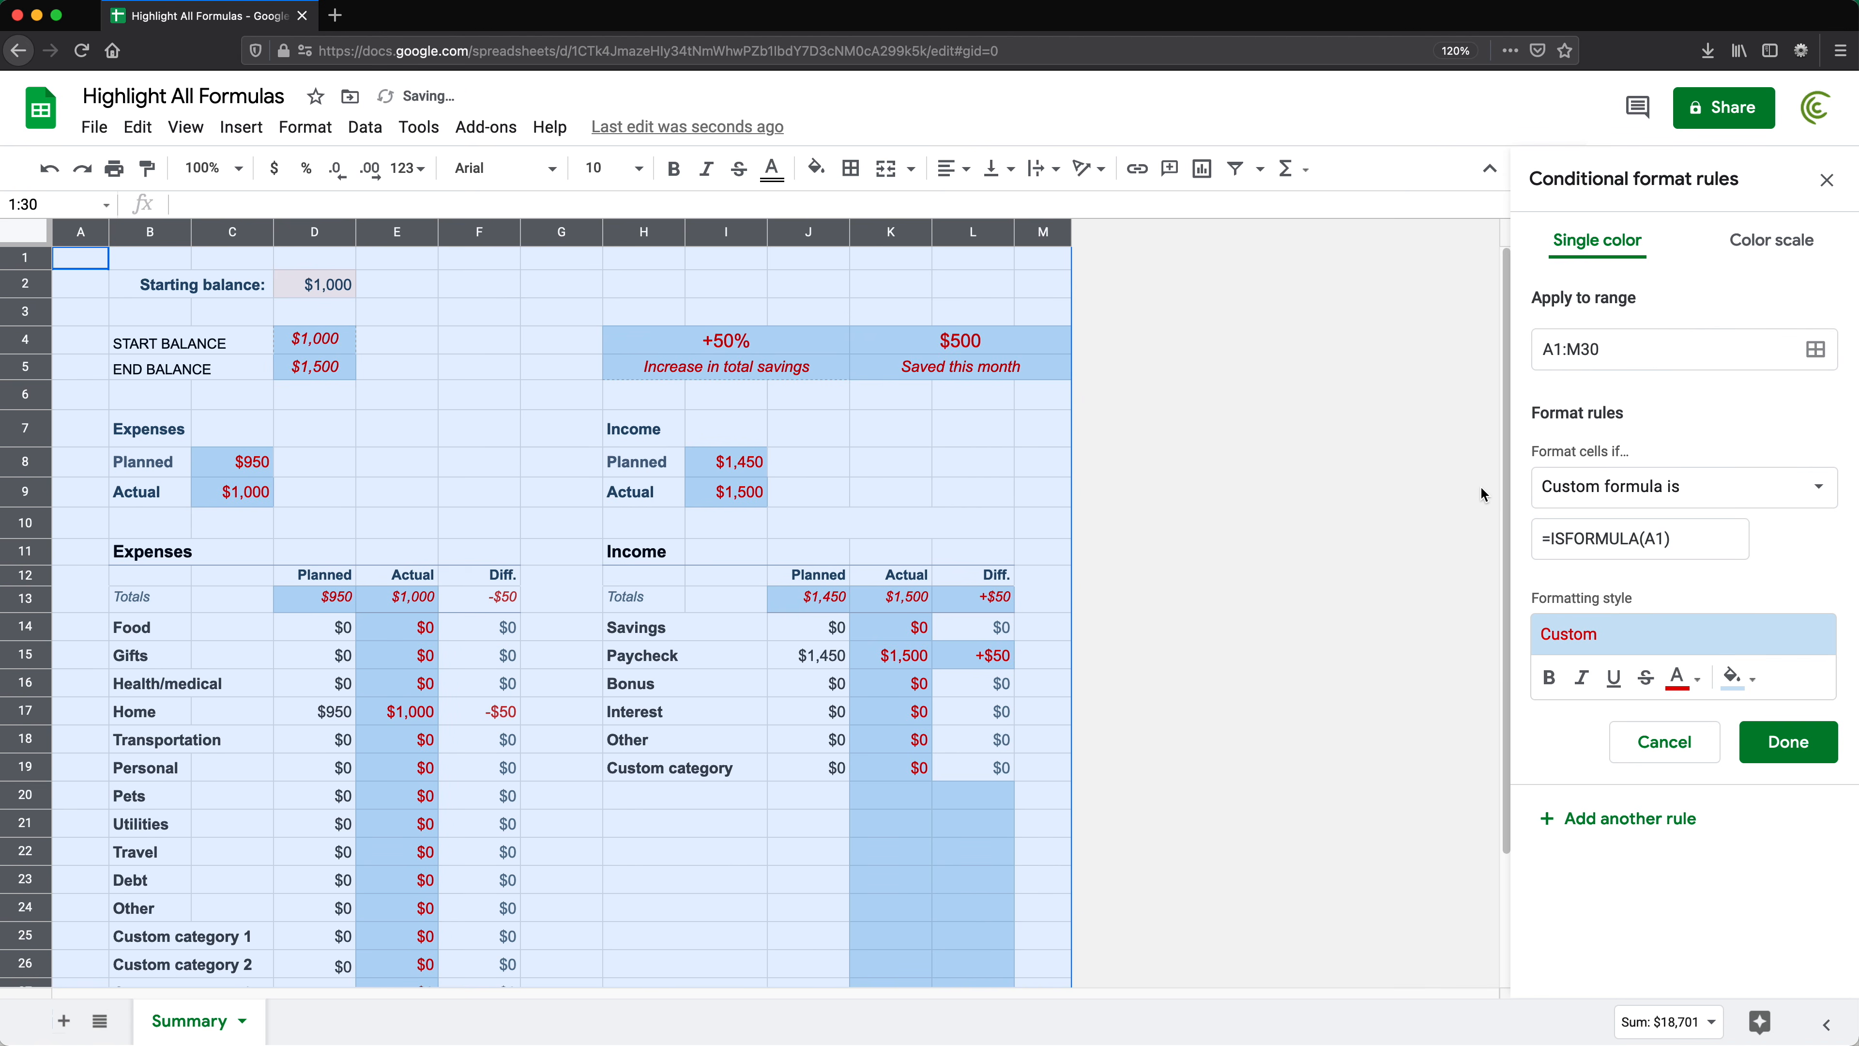
left_click(1682, 677)
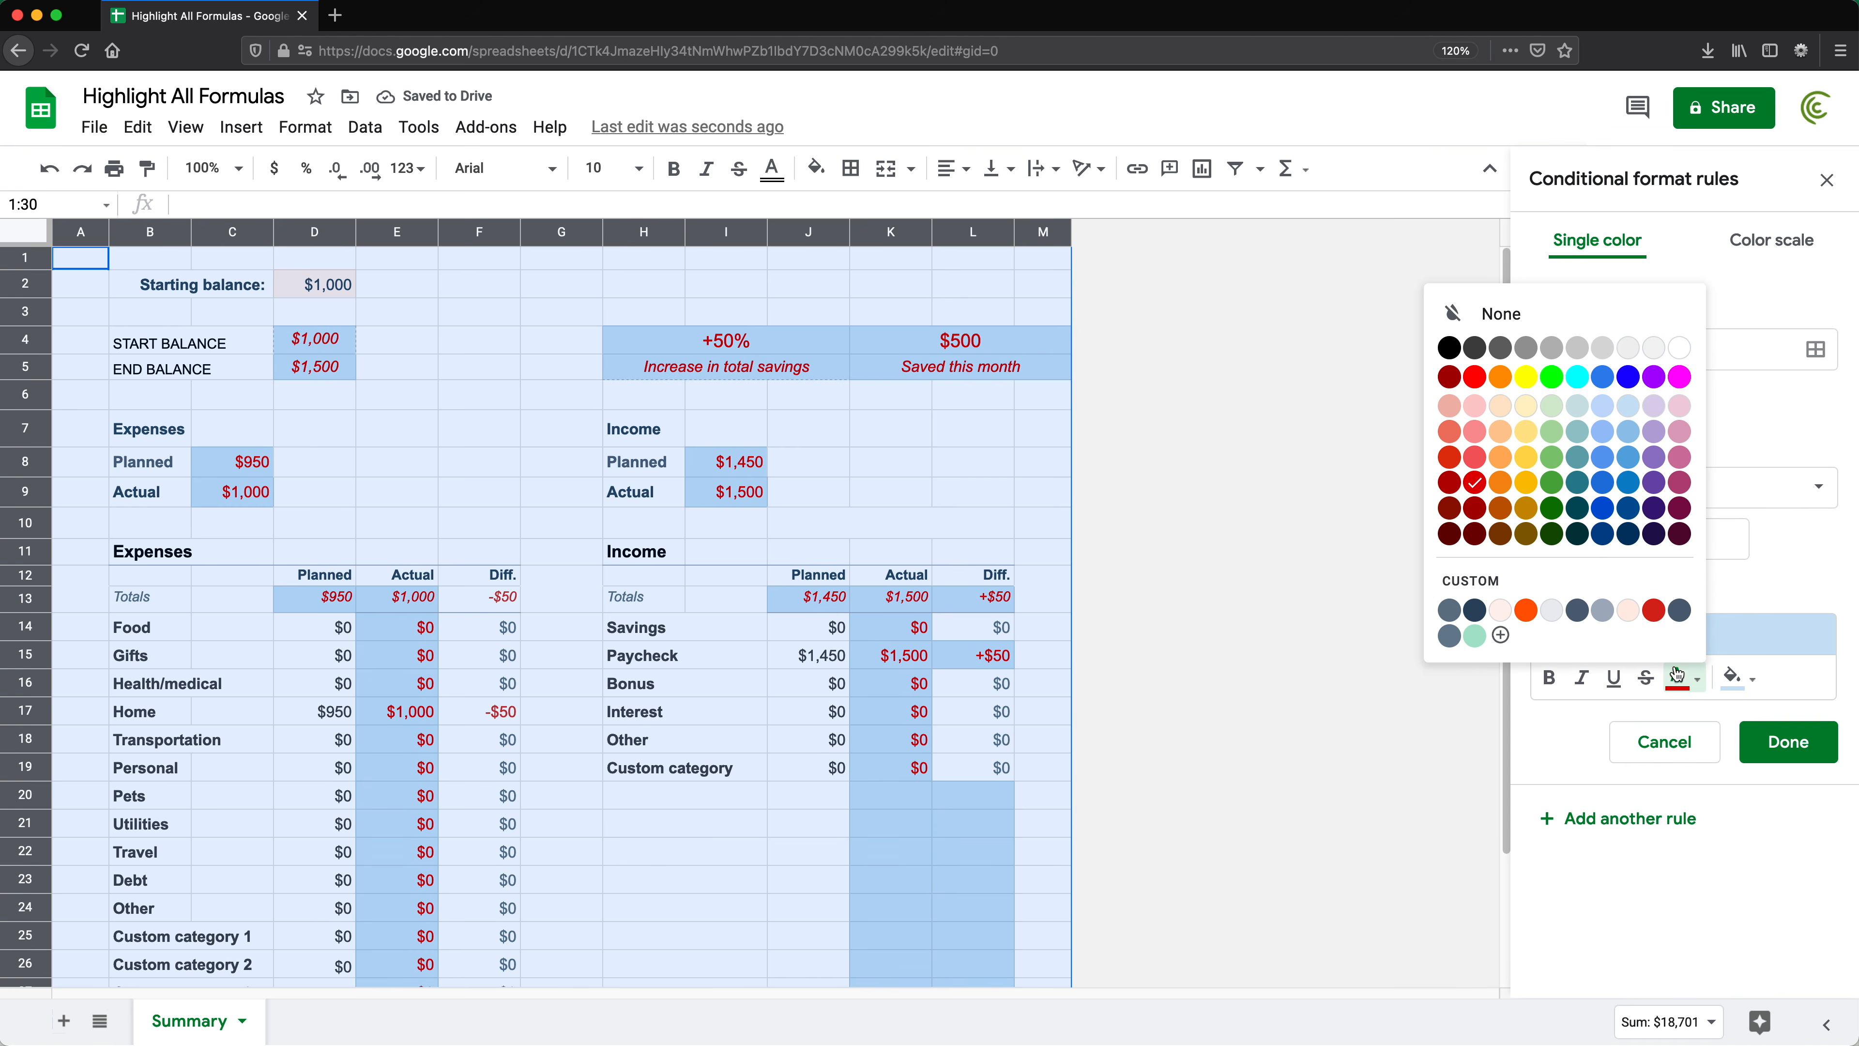
left_click(1516, 314)
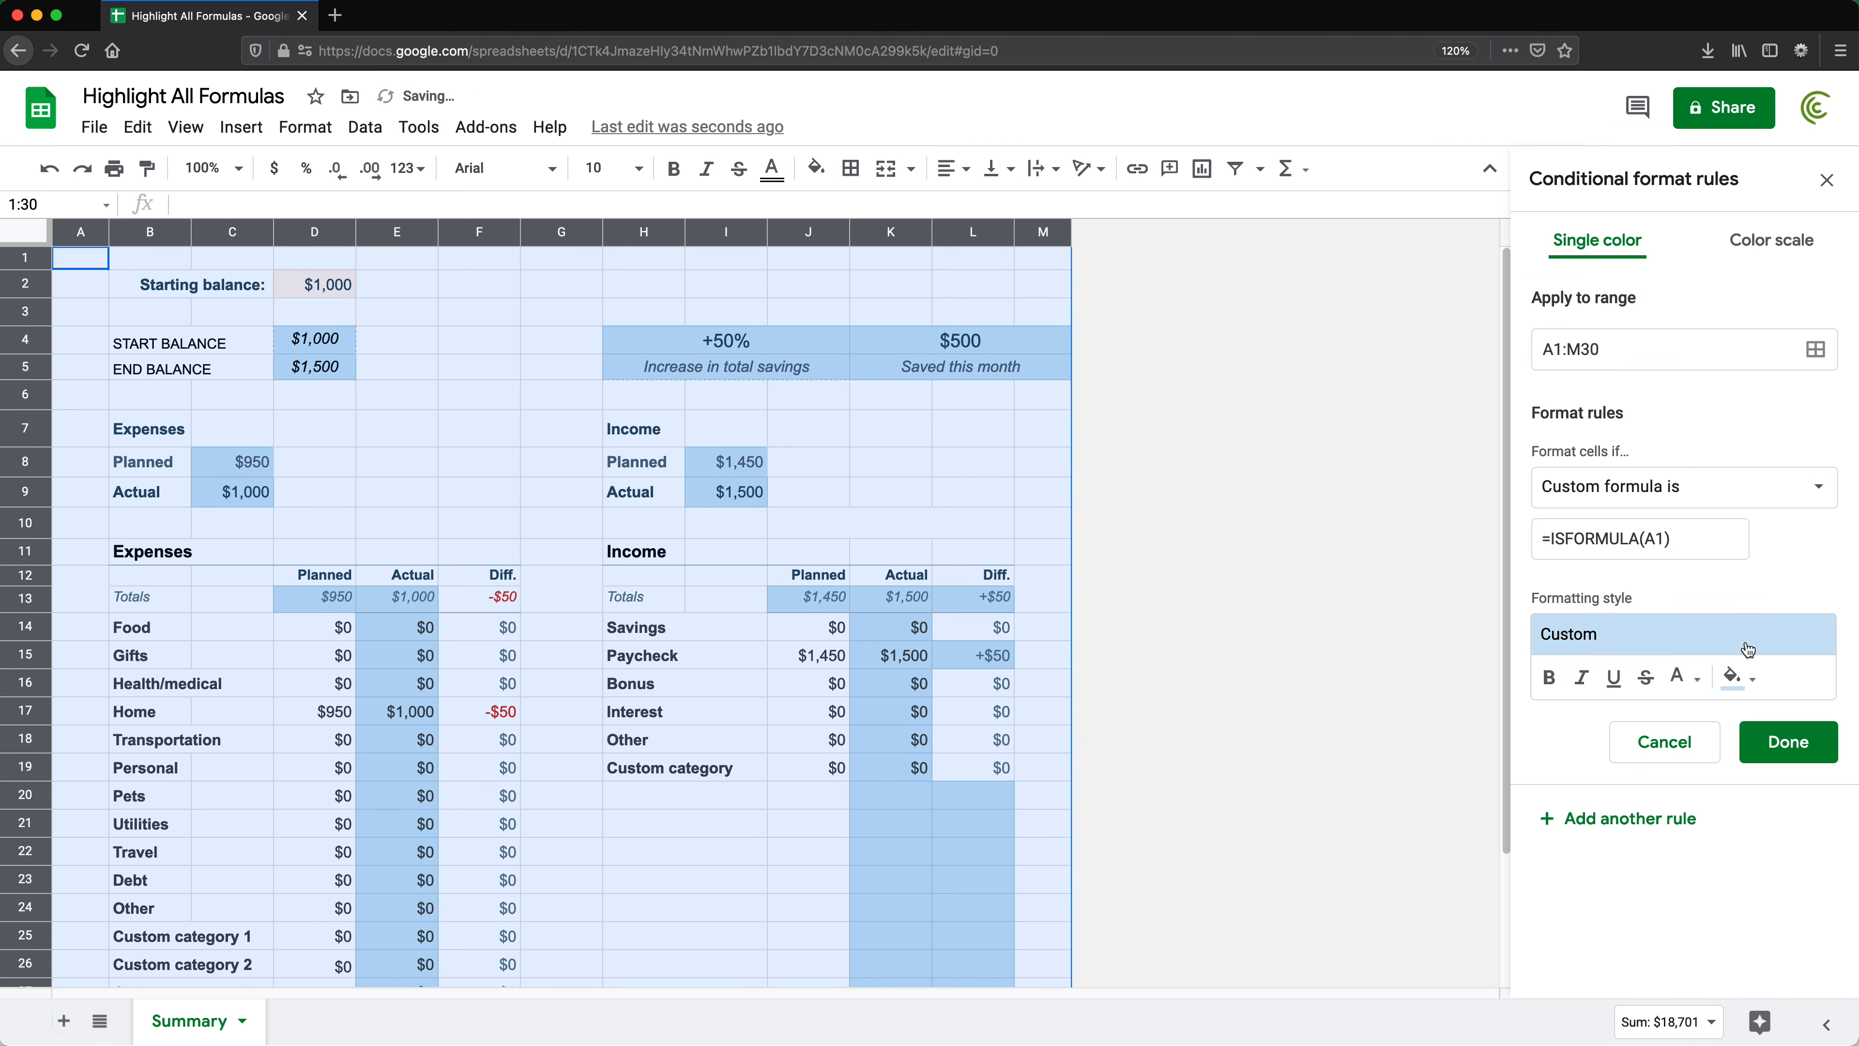
Set the rule's fill color to the palest yellow, save the rule and close the conditional formatting rules.
left_click(1747, 683)
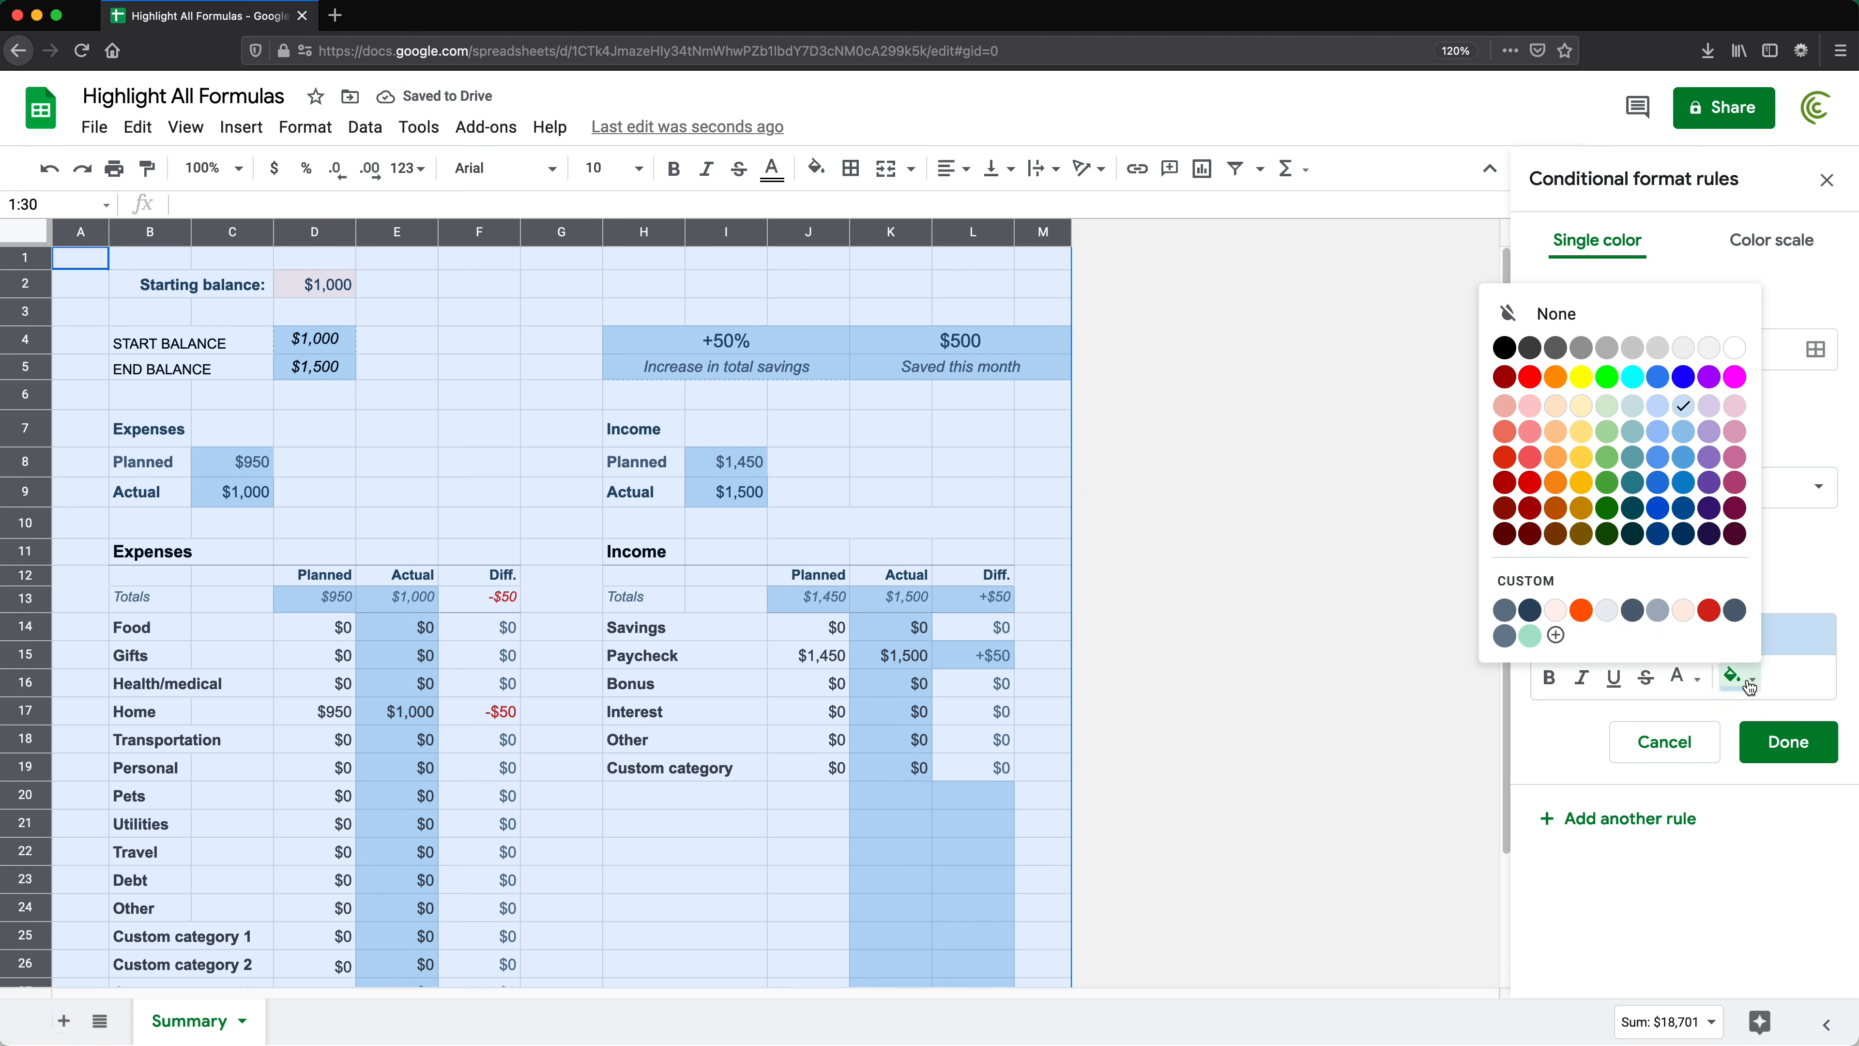
left_click(1584, 432)
left_click(1753, 686)
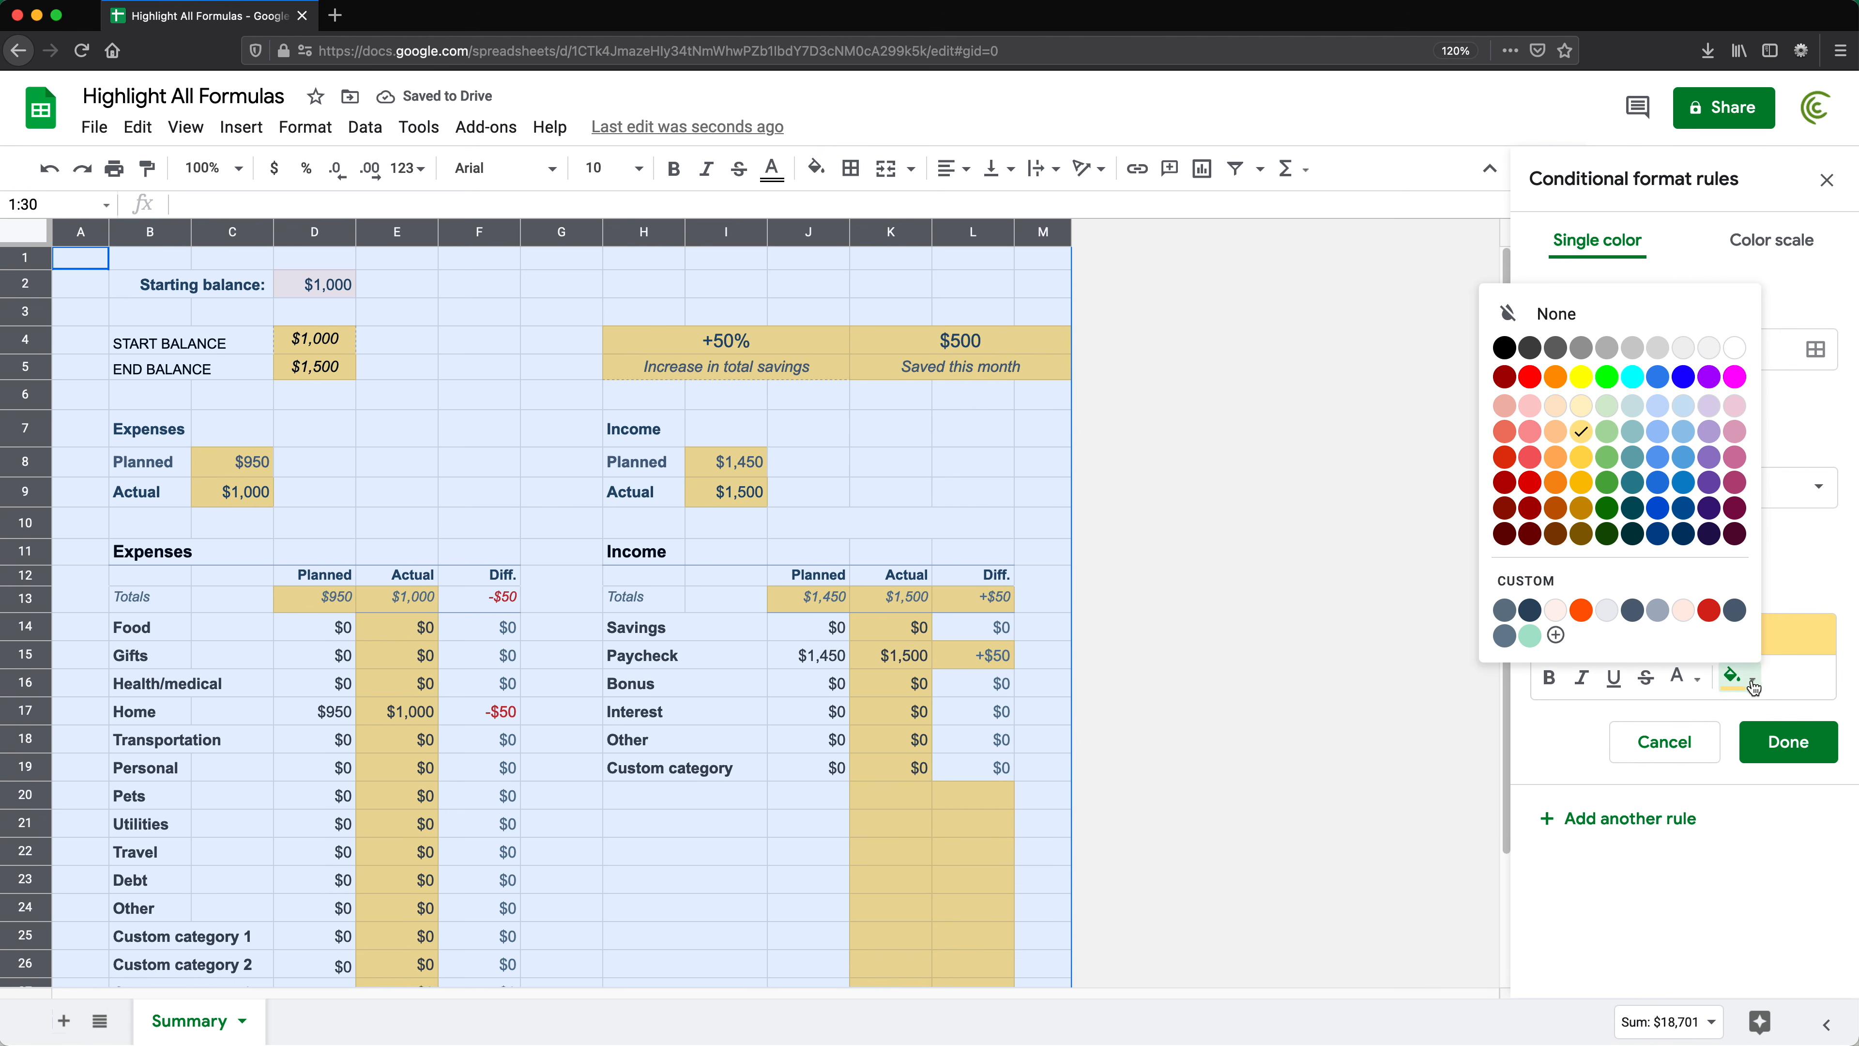
left_click(1588, 411)
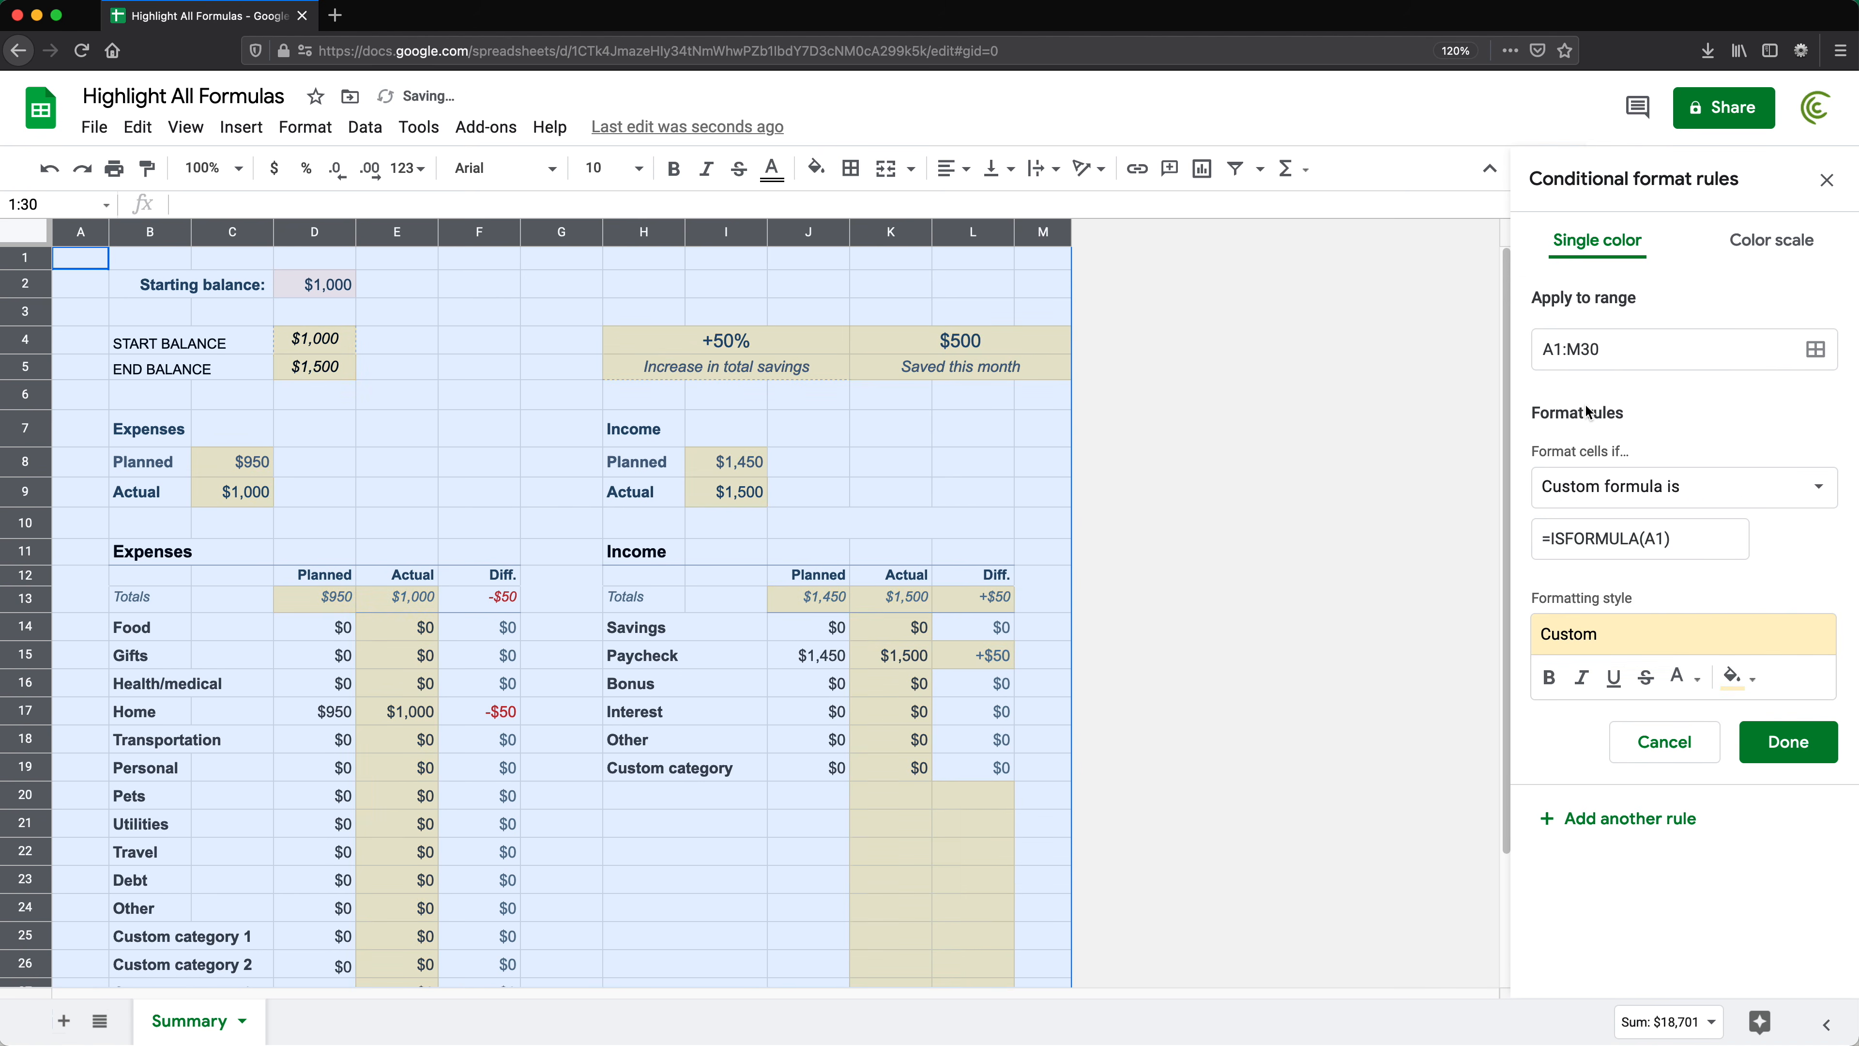
left_click(1805, 758)
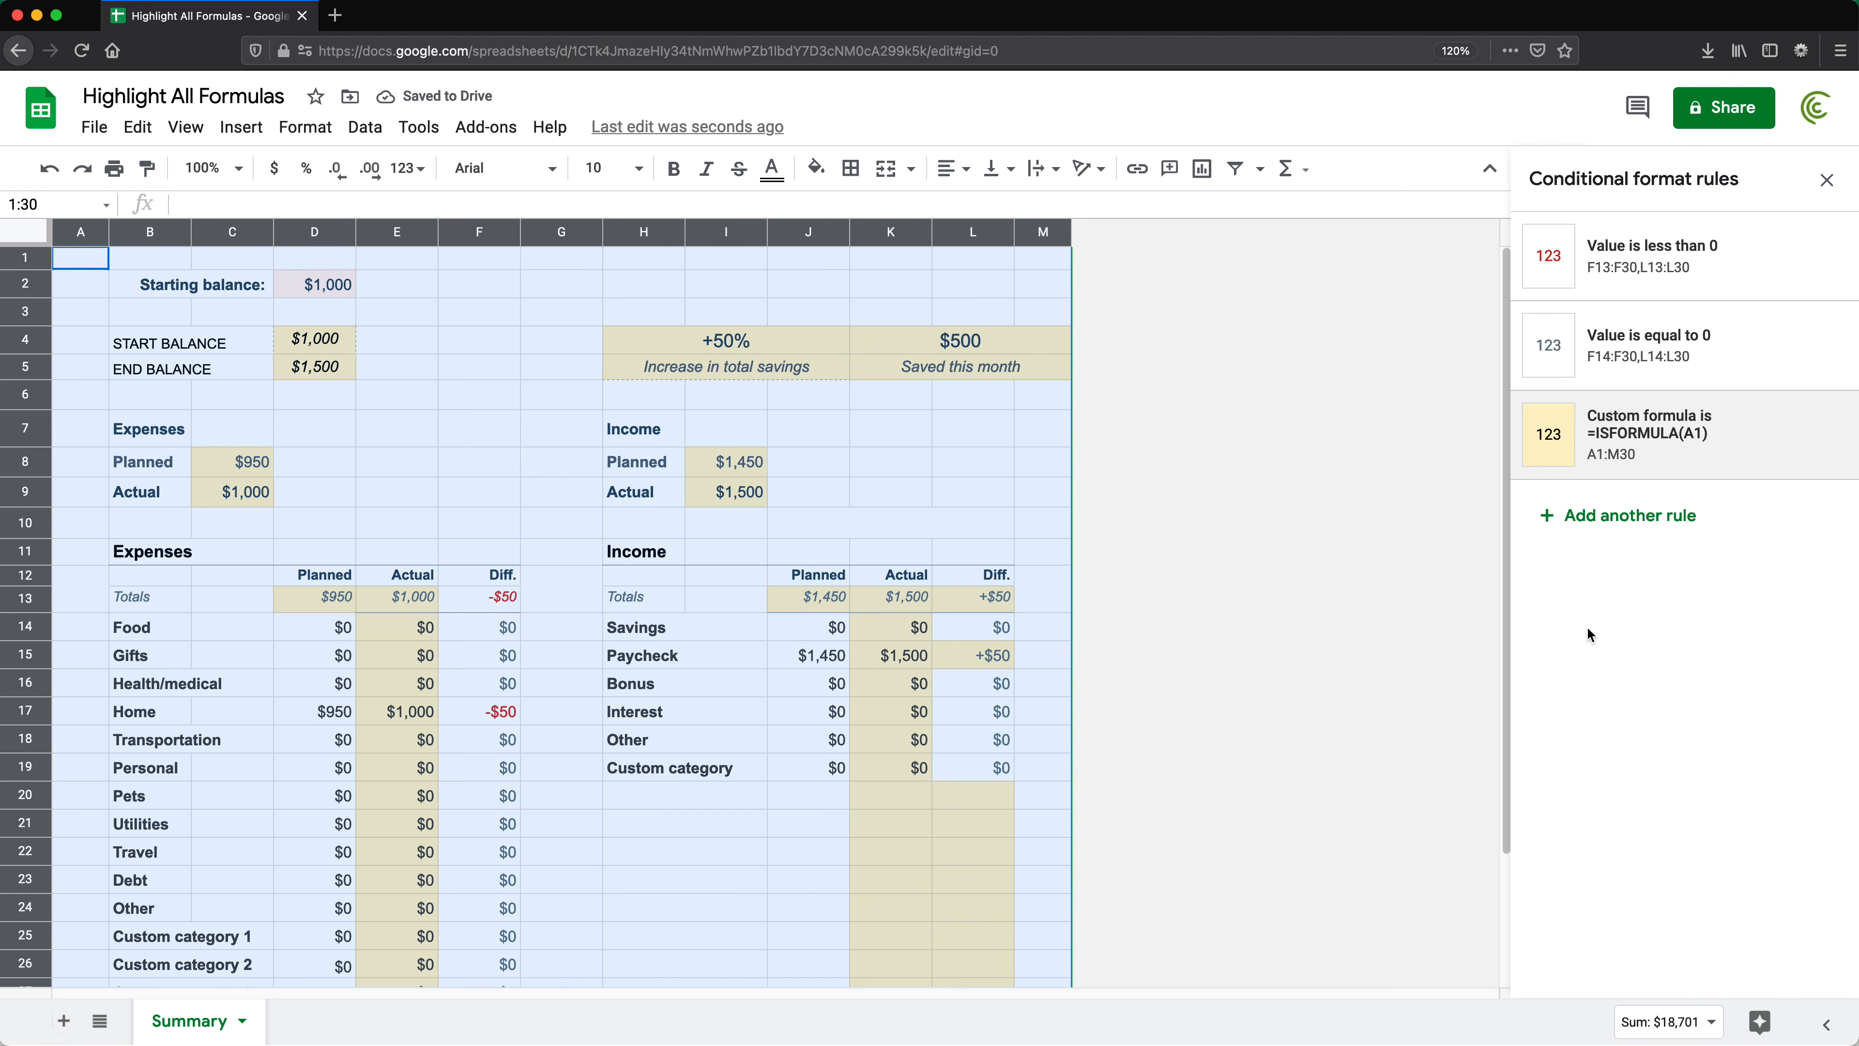
left_click(1826, 180)
Check the highlighted Actual expense cells E14:E26, and compare the contents of Food's Actual cell E14 with its Planned cell D14.
left_click(878, 466)
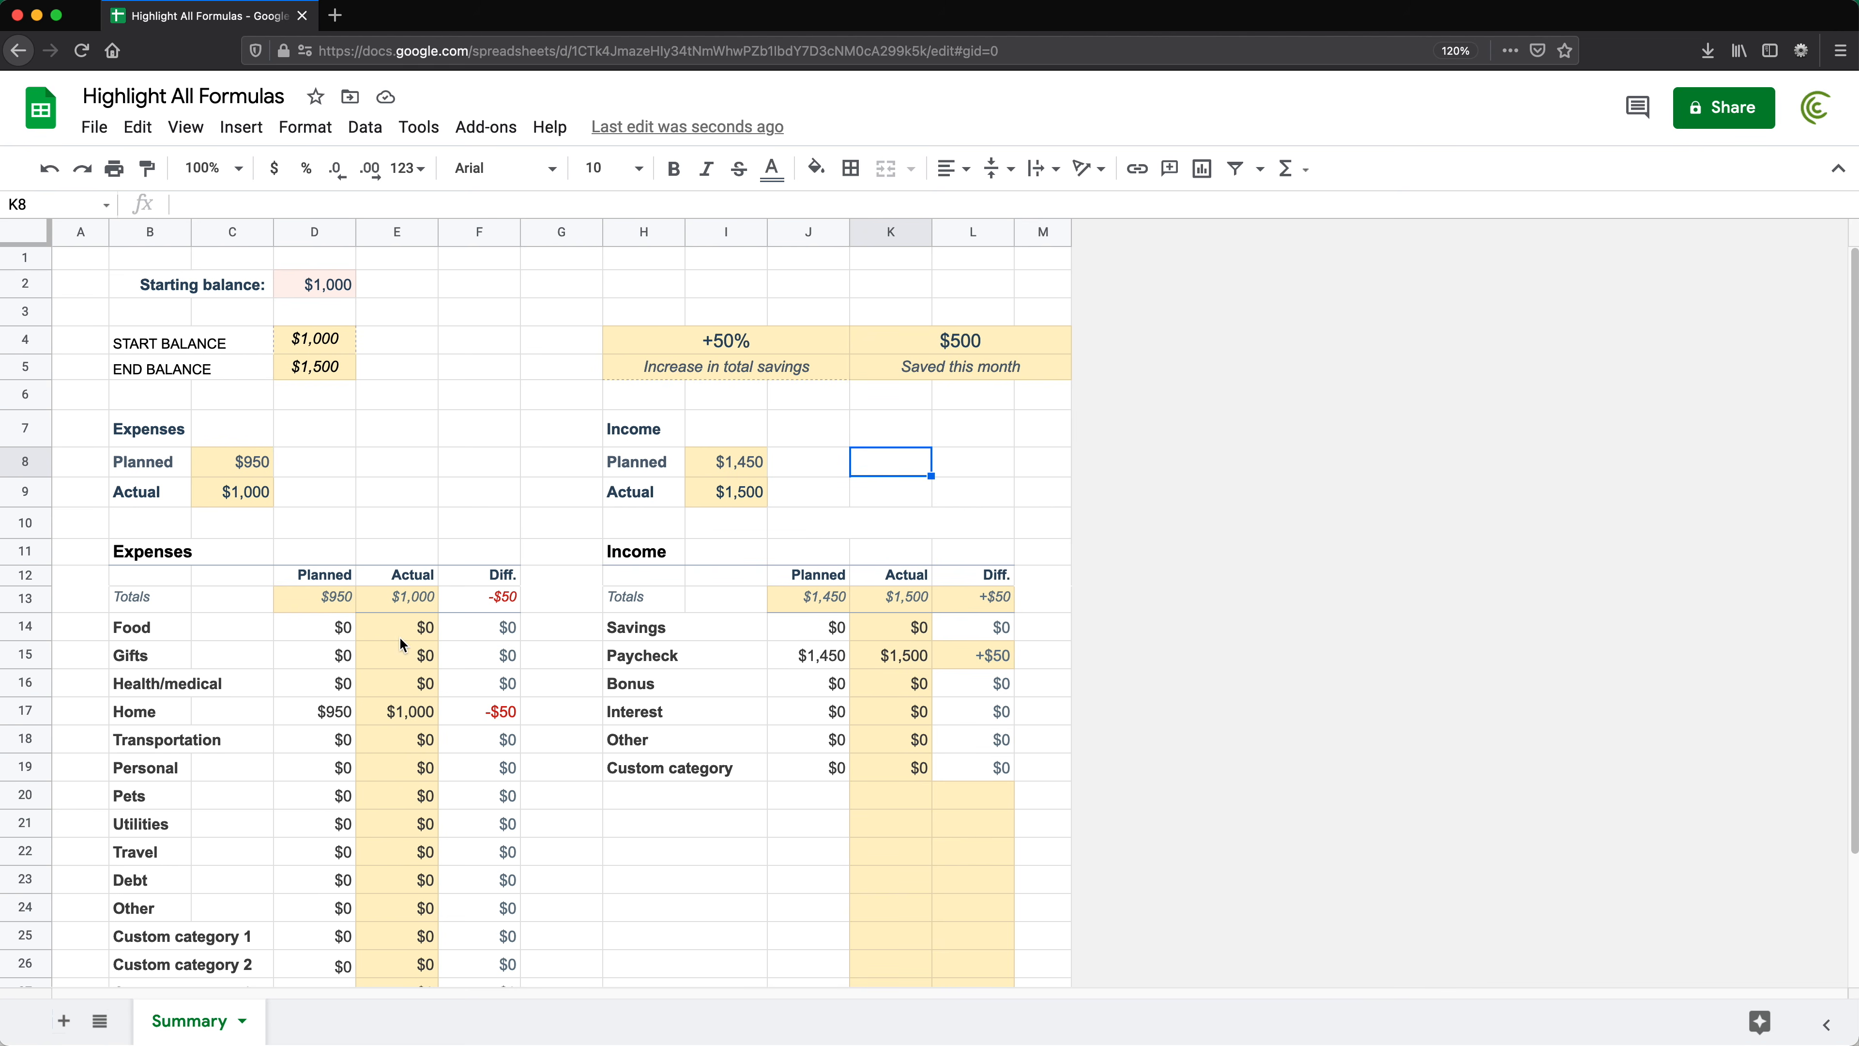
left_click_drag(408, 631, 395, 959)
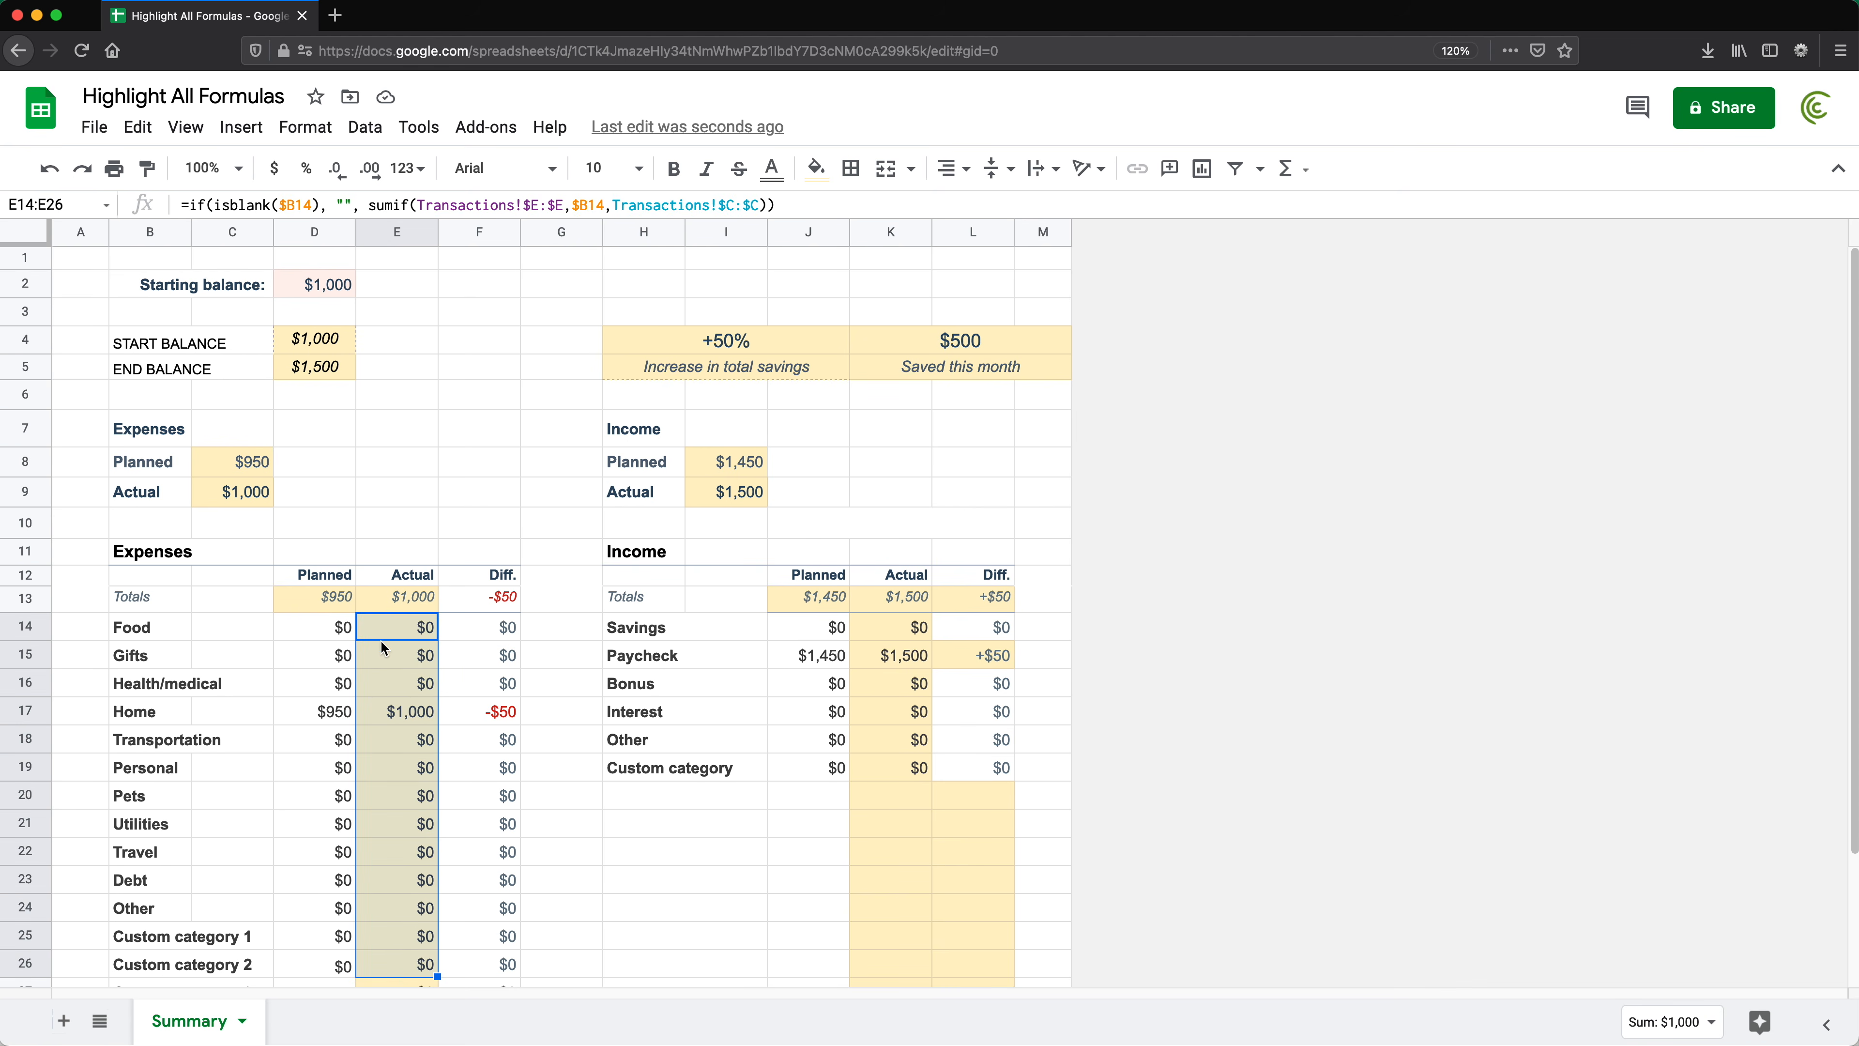
left_click(396, 634)
double_click(395, 636)
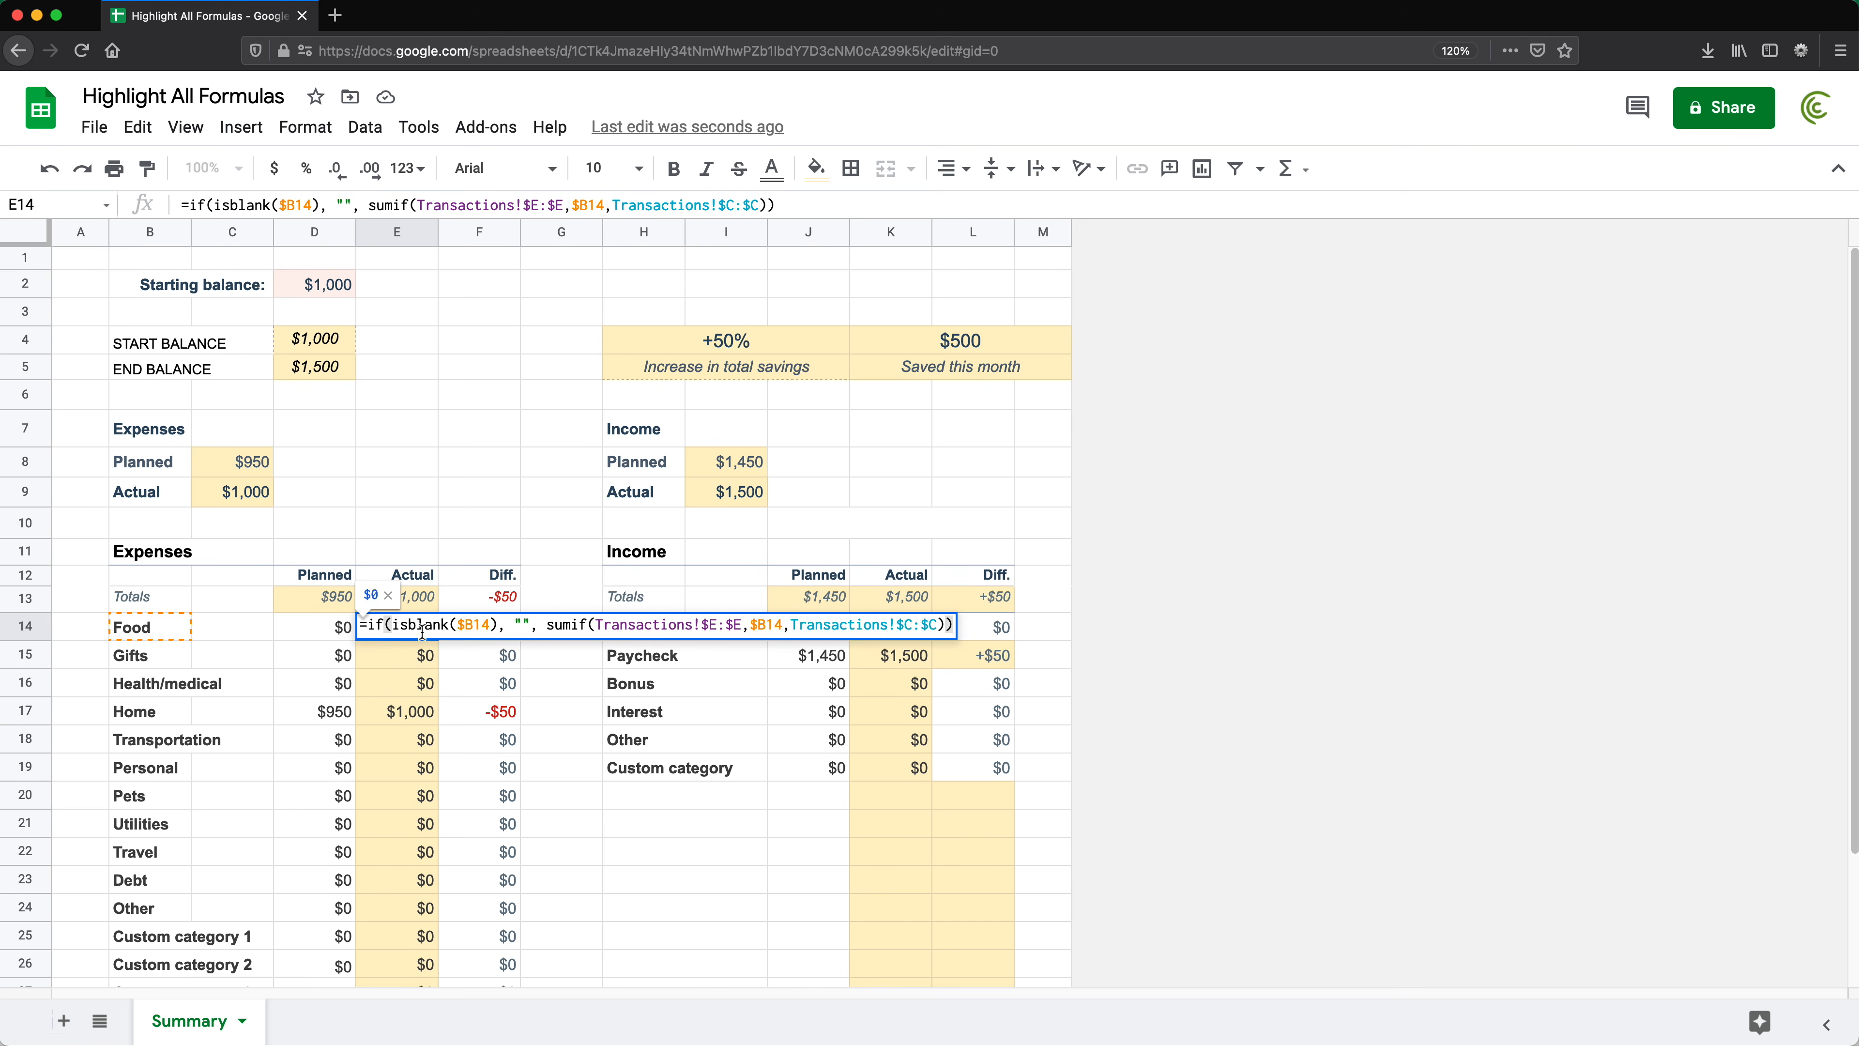
key("Escape")
left_click(335, 630)
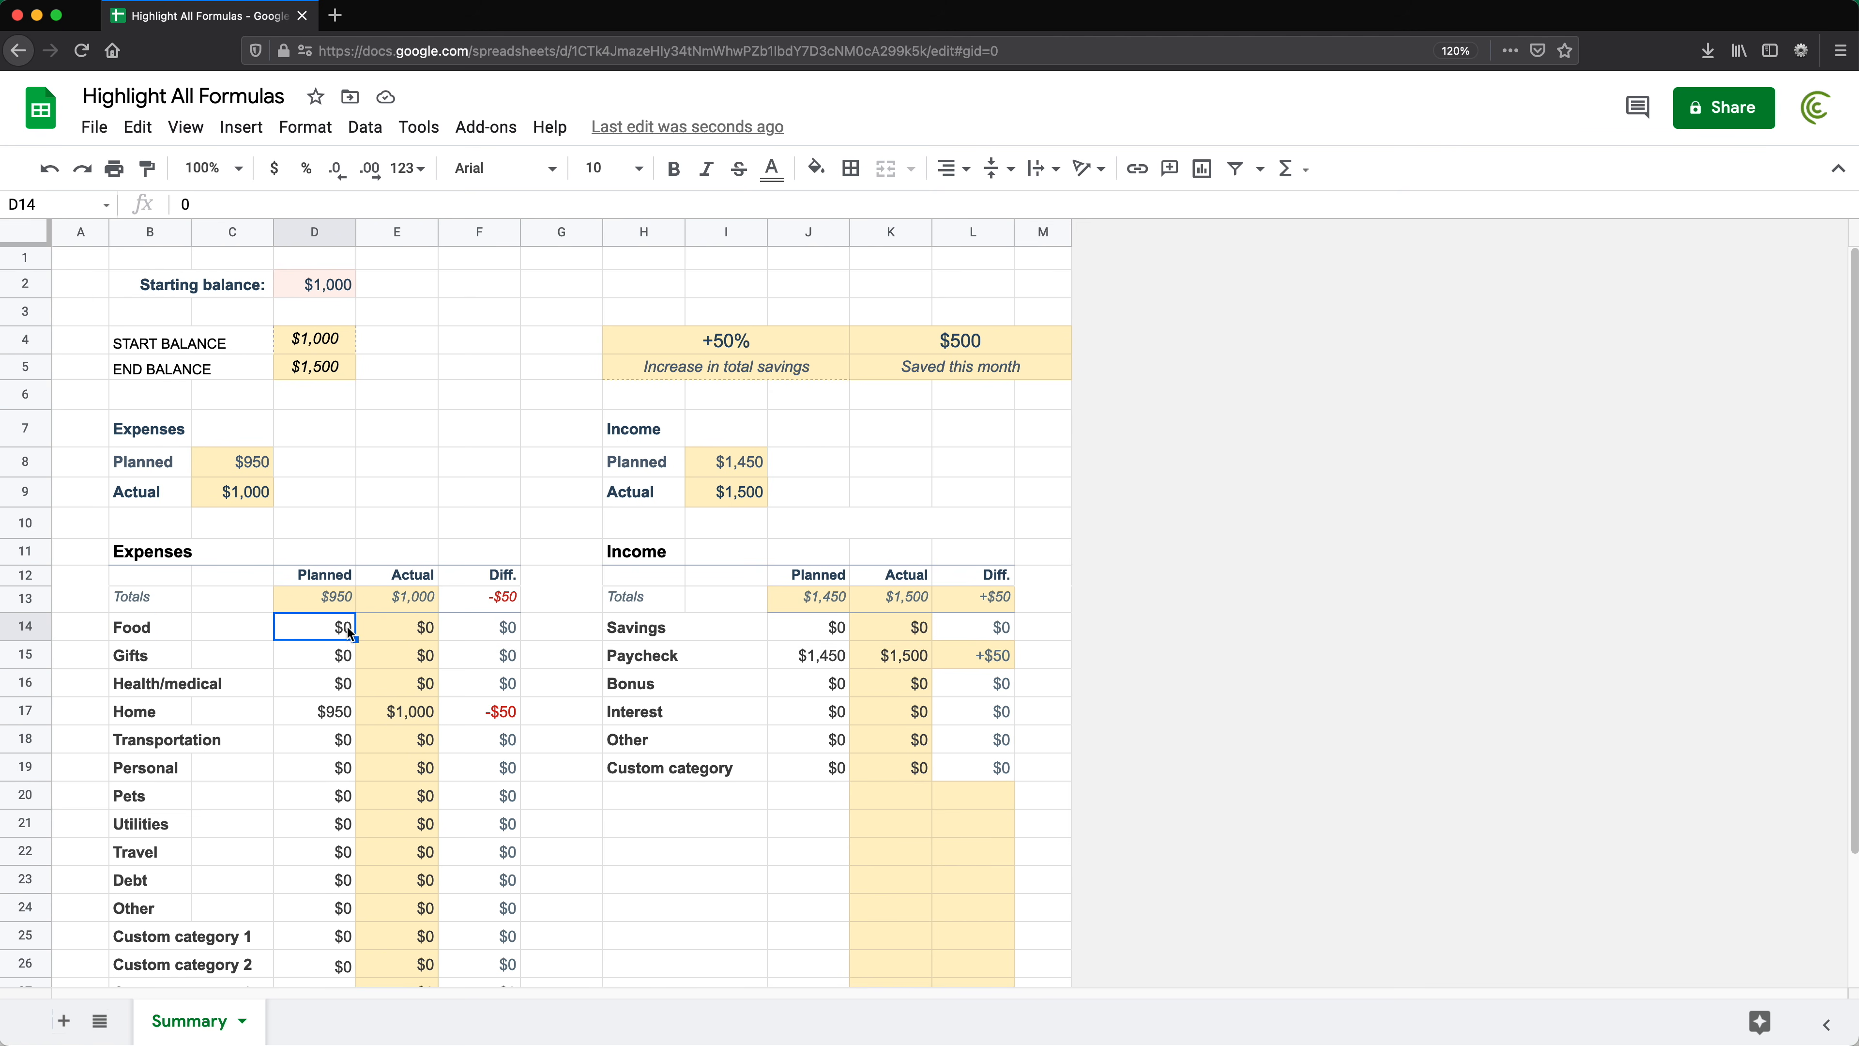
Examine the contents of Gifts' Planned cell D15 and the formula in the highlighted, blank-looking income cell K20.
left_click(340, 652)
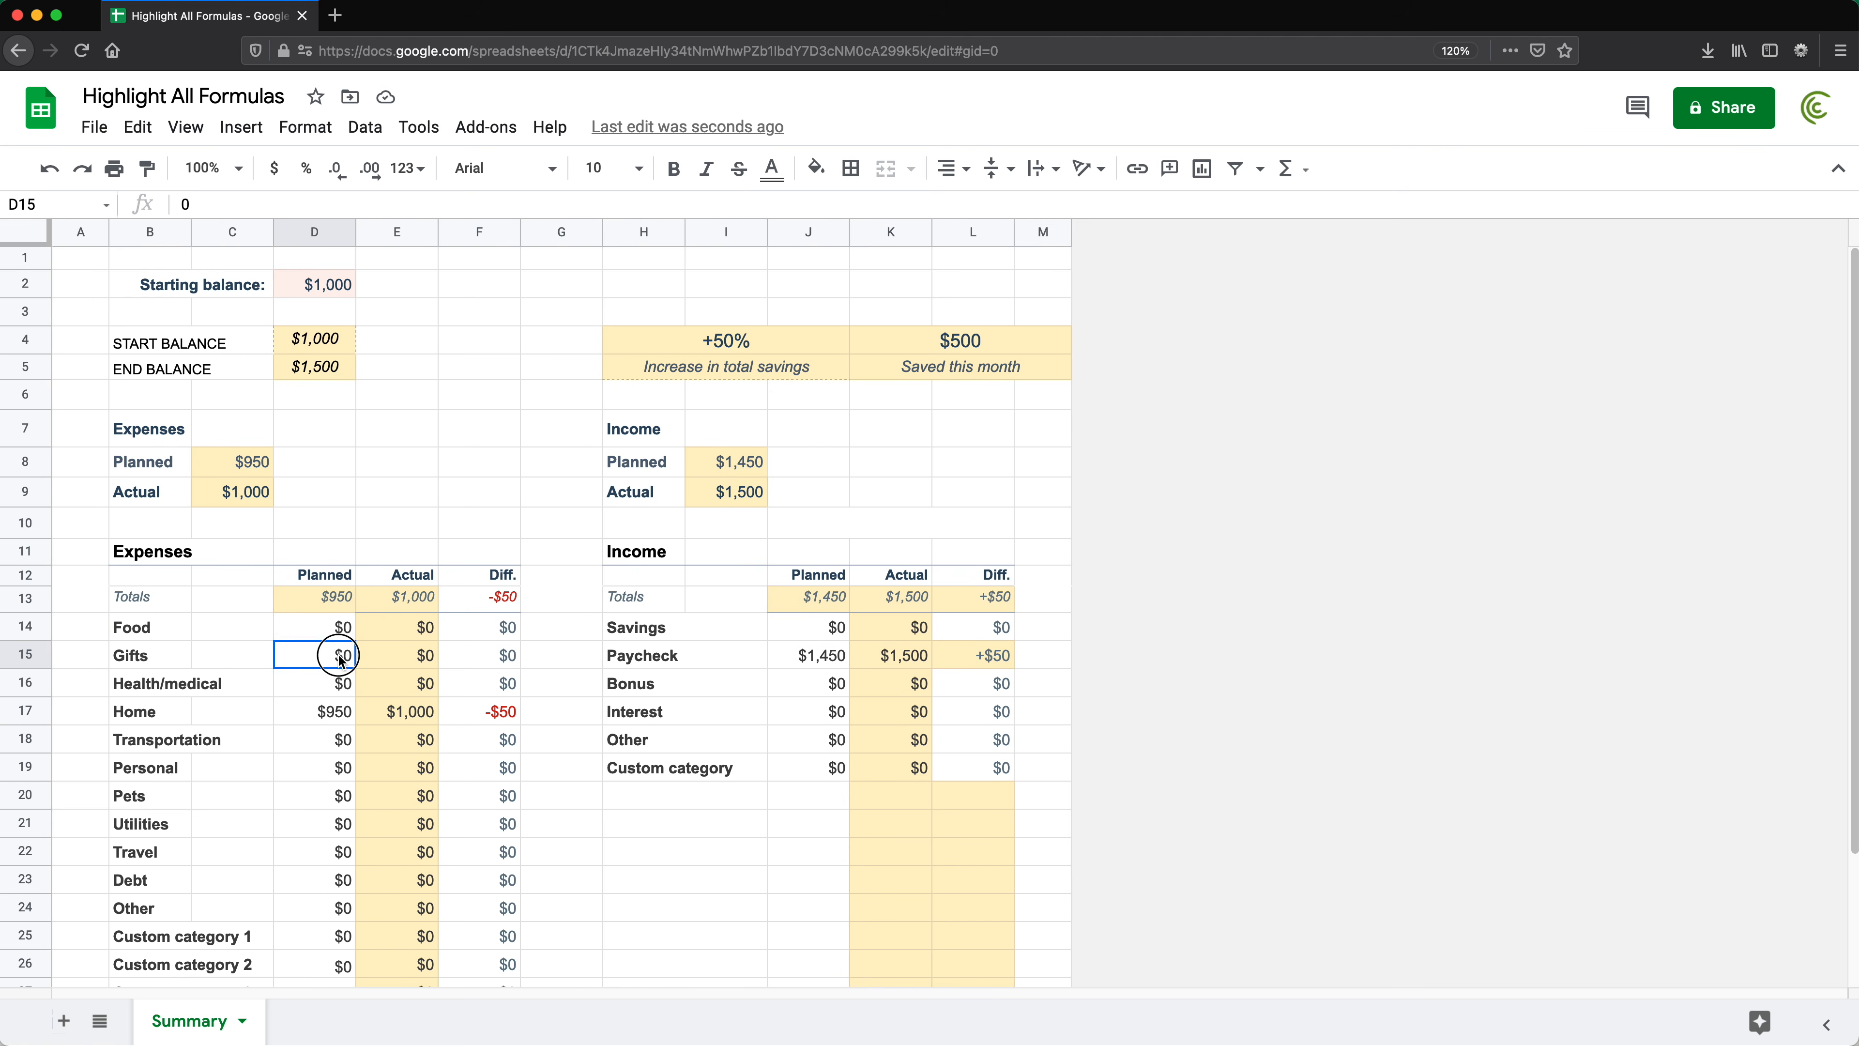
double_click(337, 654)
key("Escape")
left_click_drag(893, 803, 967, 967)
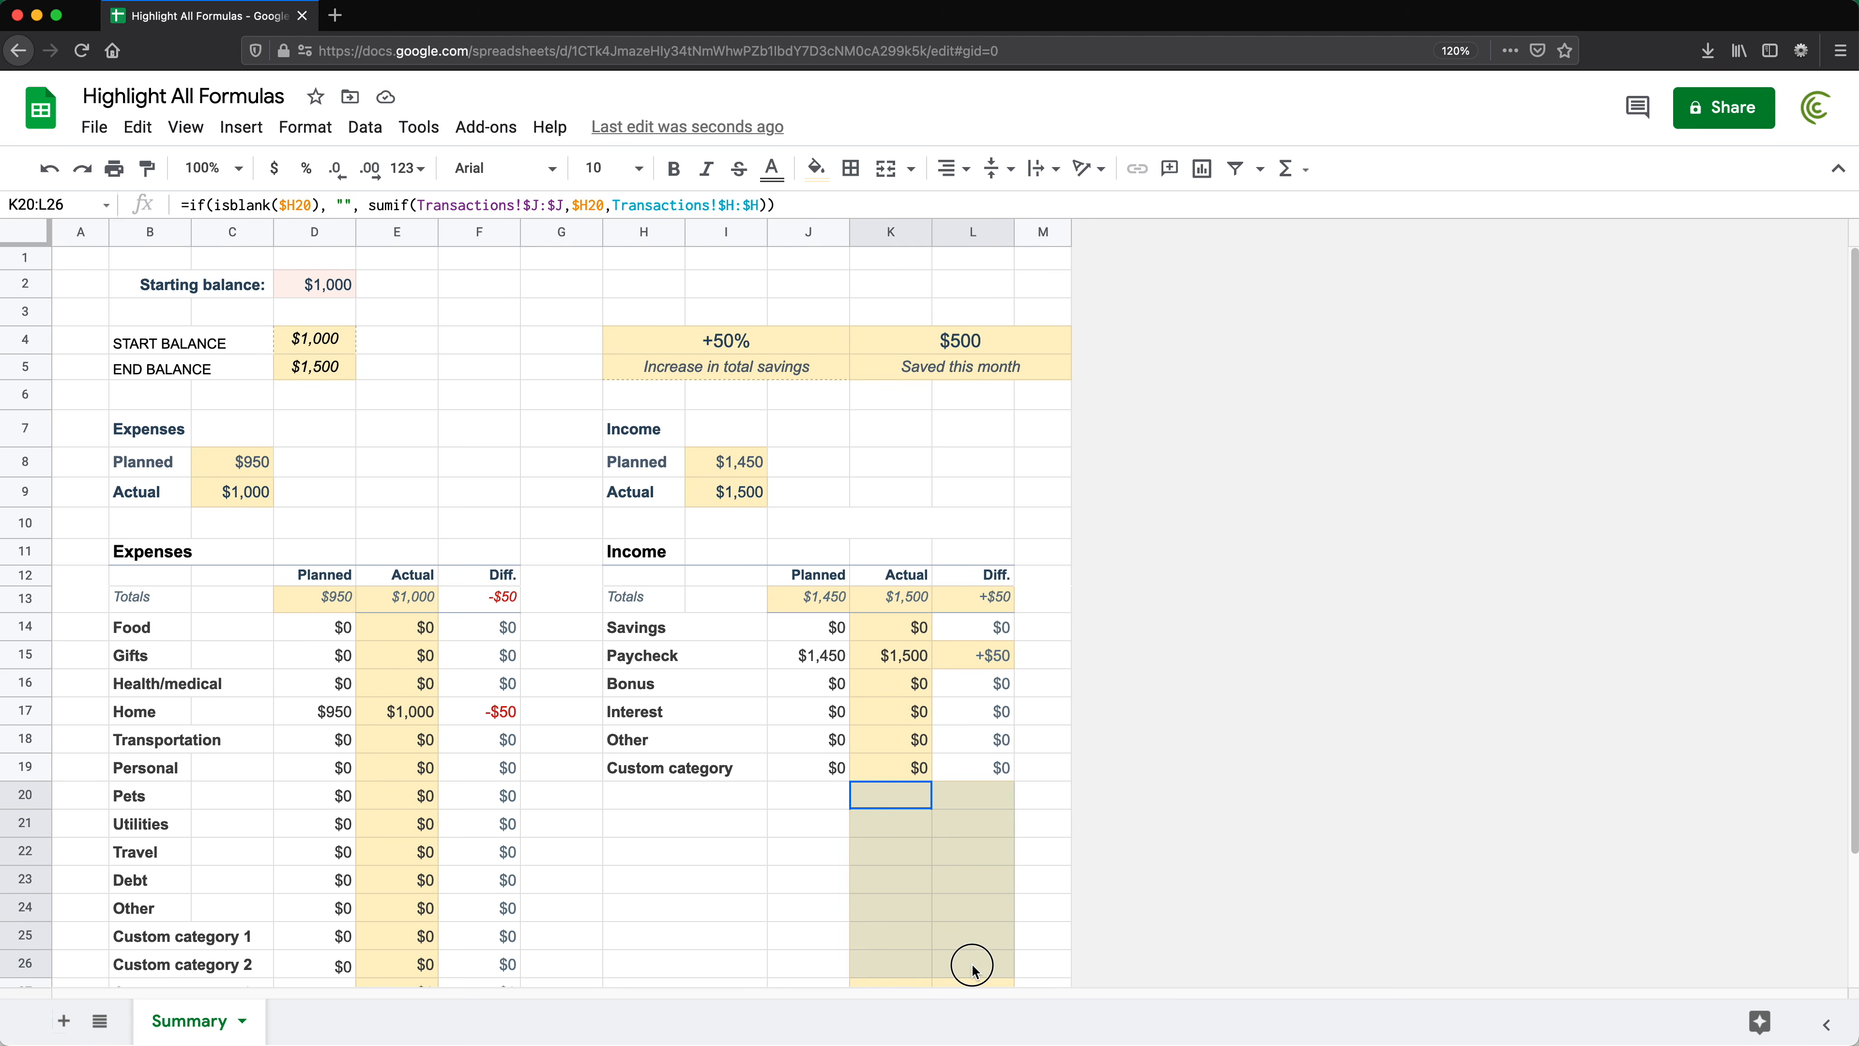
left_click(899, 807)
double_click(899, 803)
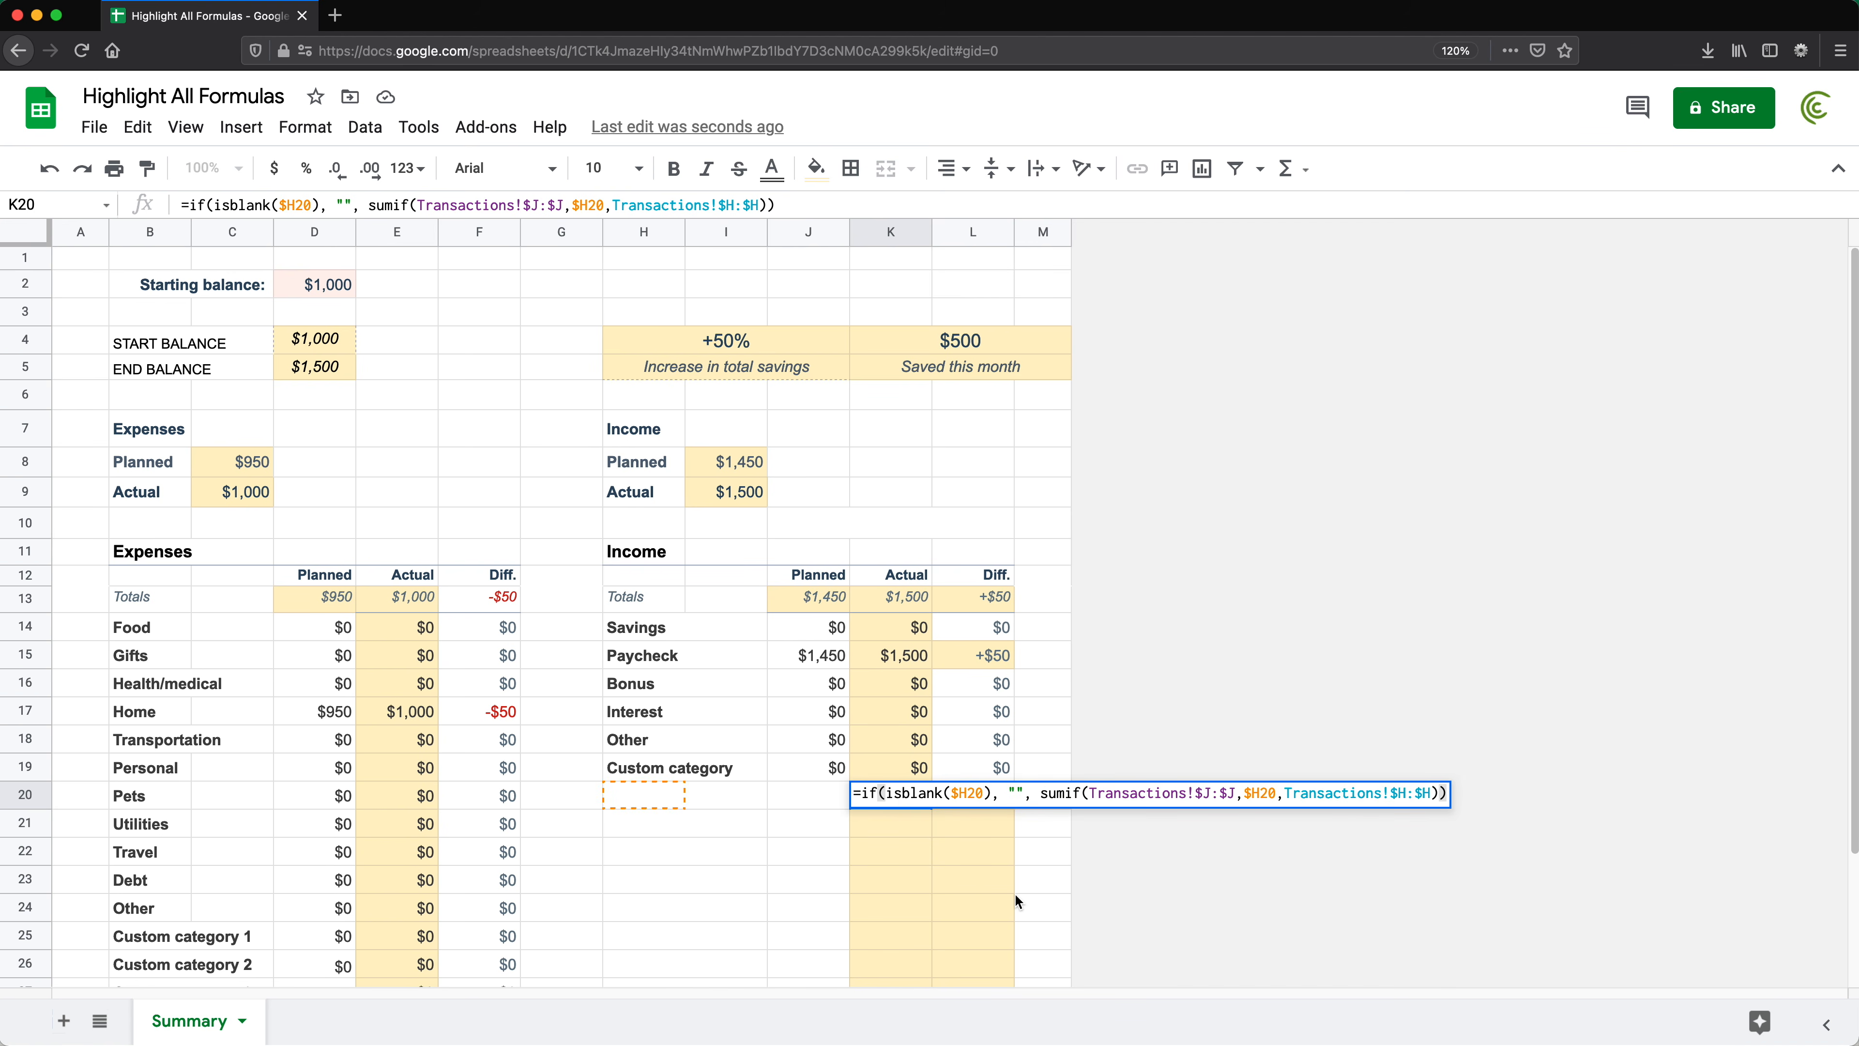
key("Escape")
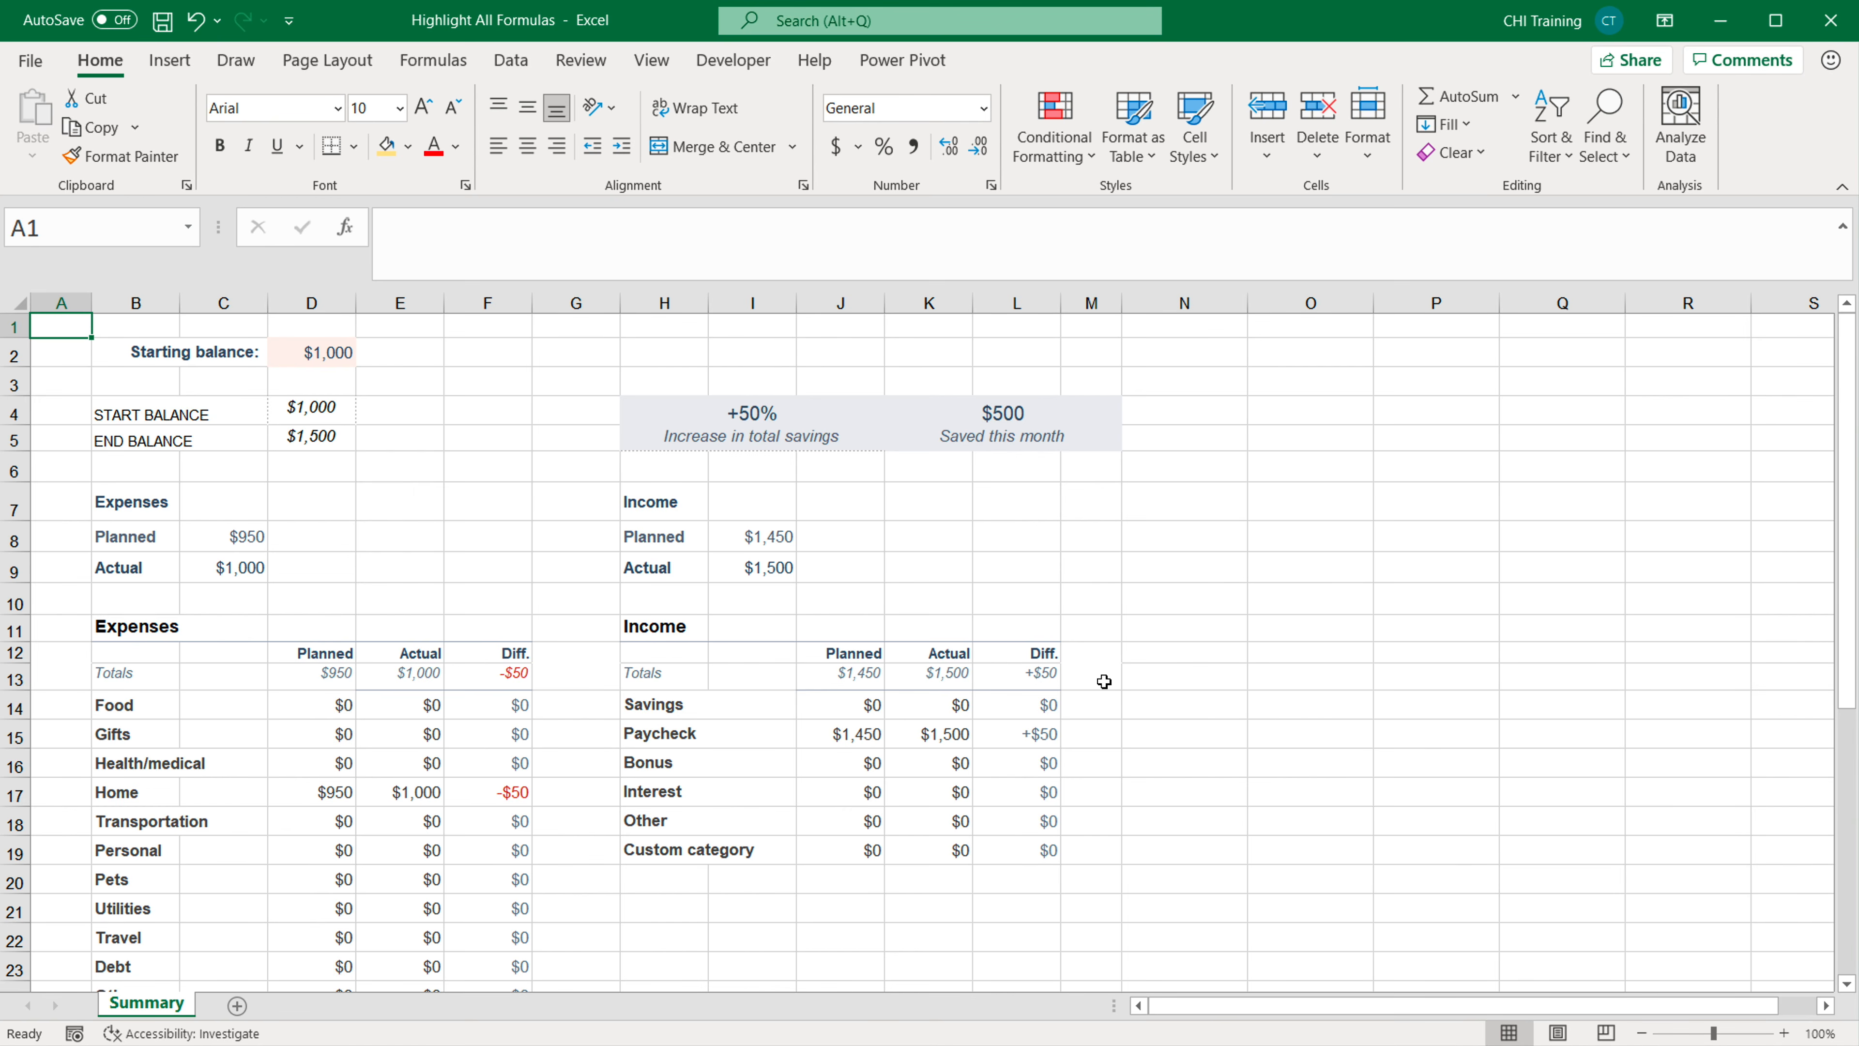
In the Excel copy of the budget summary, show all formulas in the cells, and switch back to showing values.
left_click(426, 61)
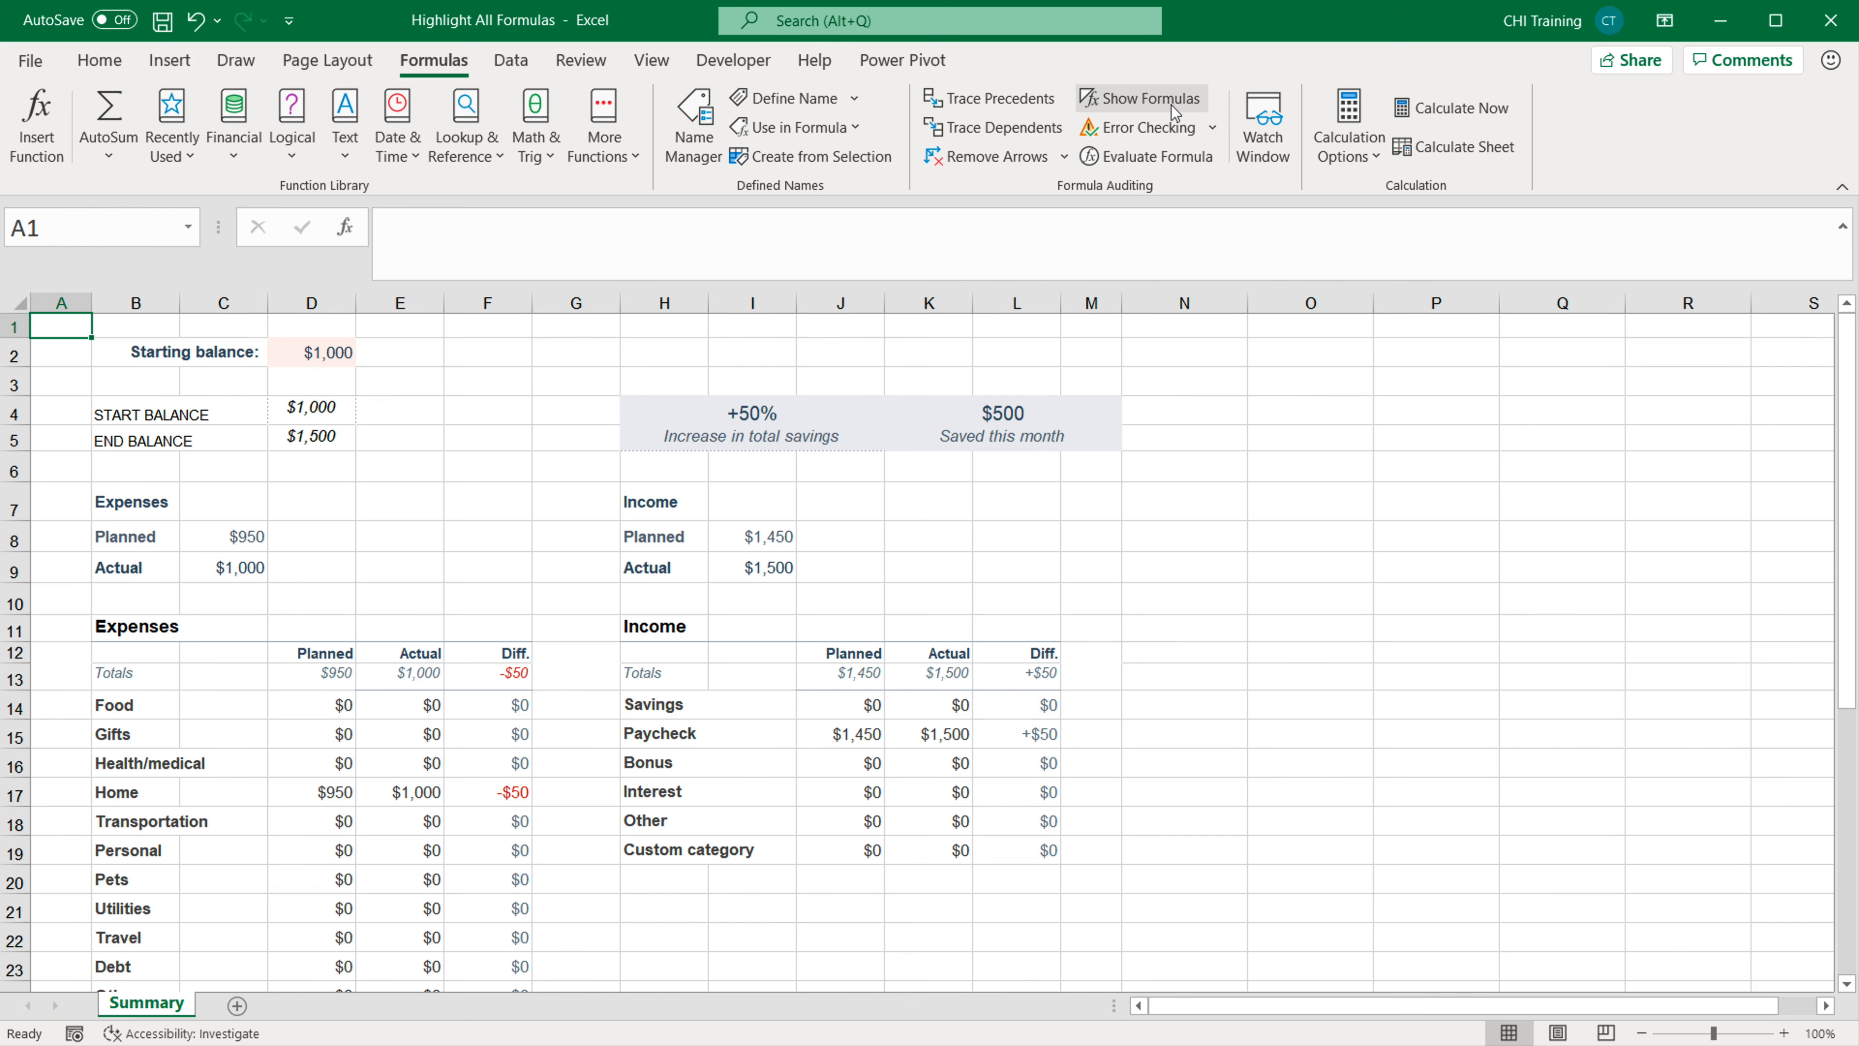
left_click(1148, 108)
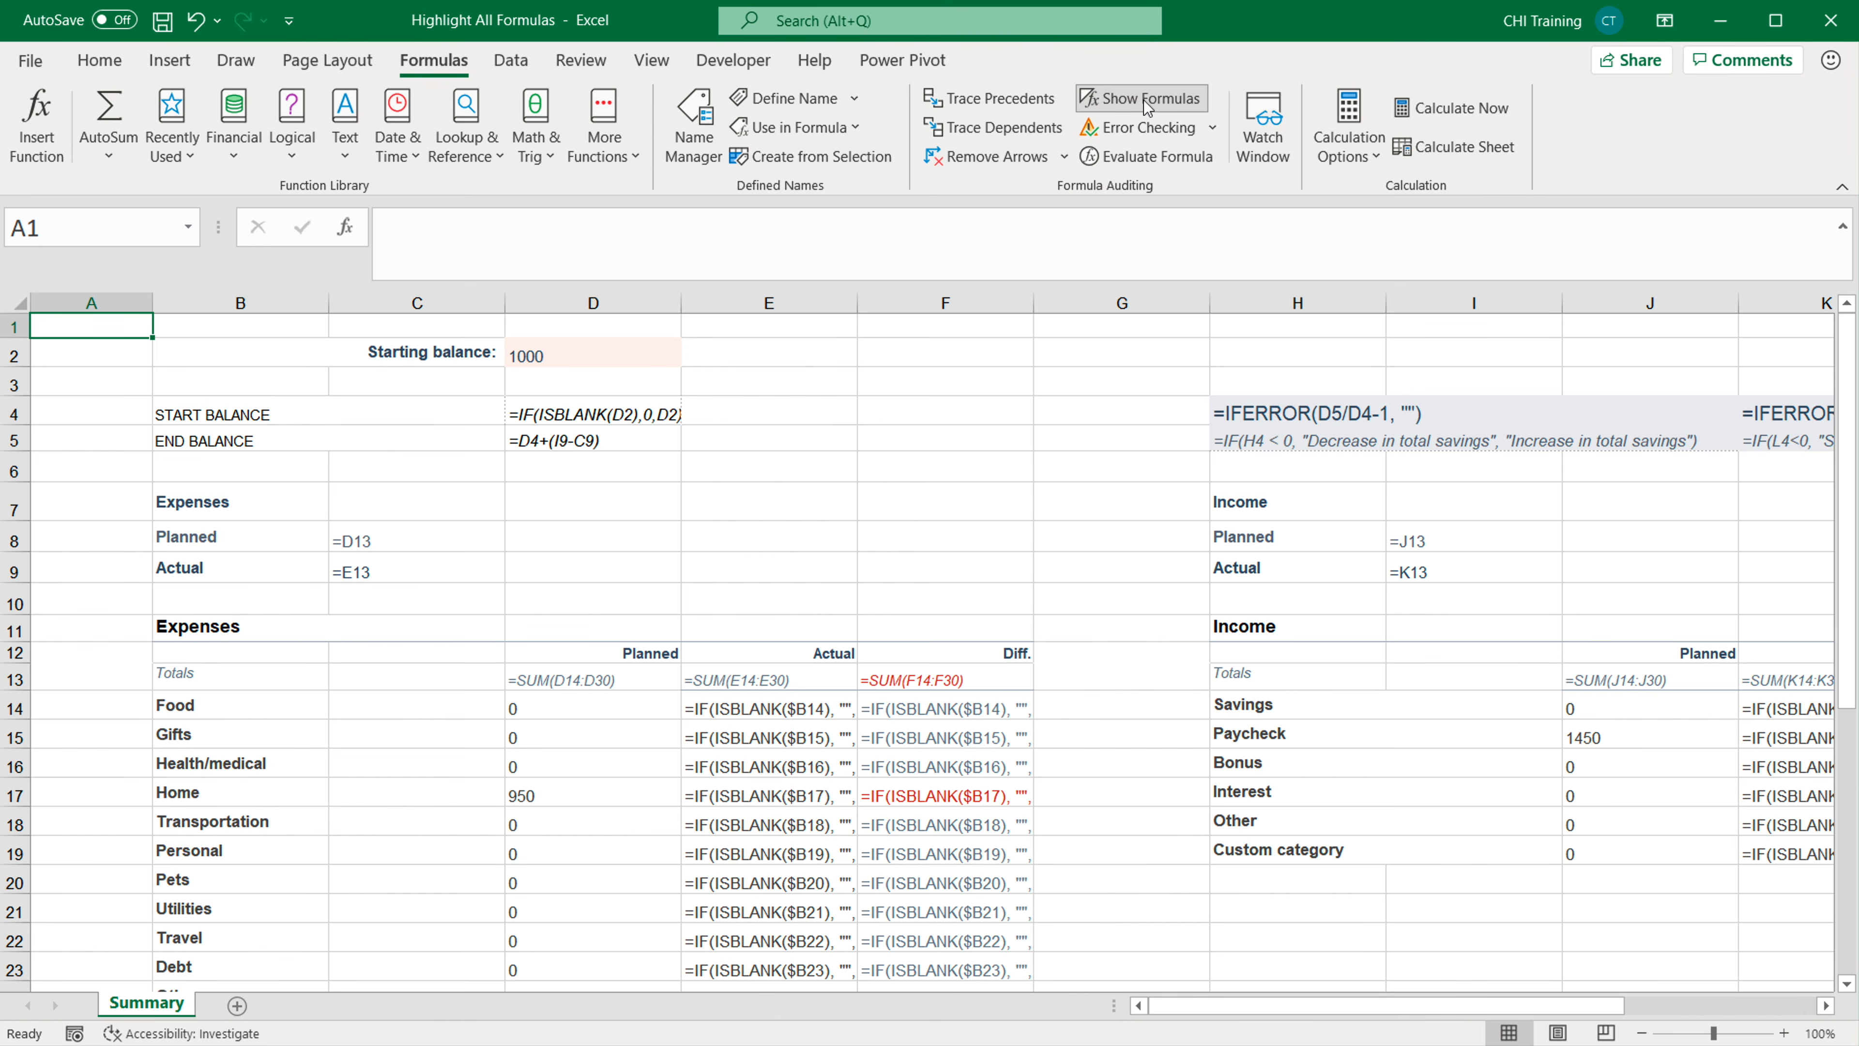
left_click(1146, 106)
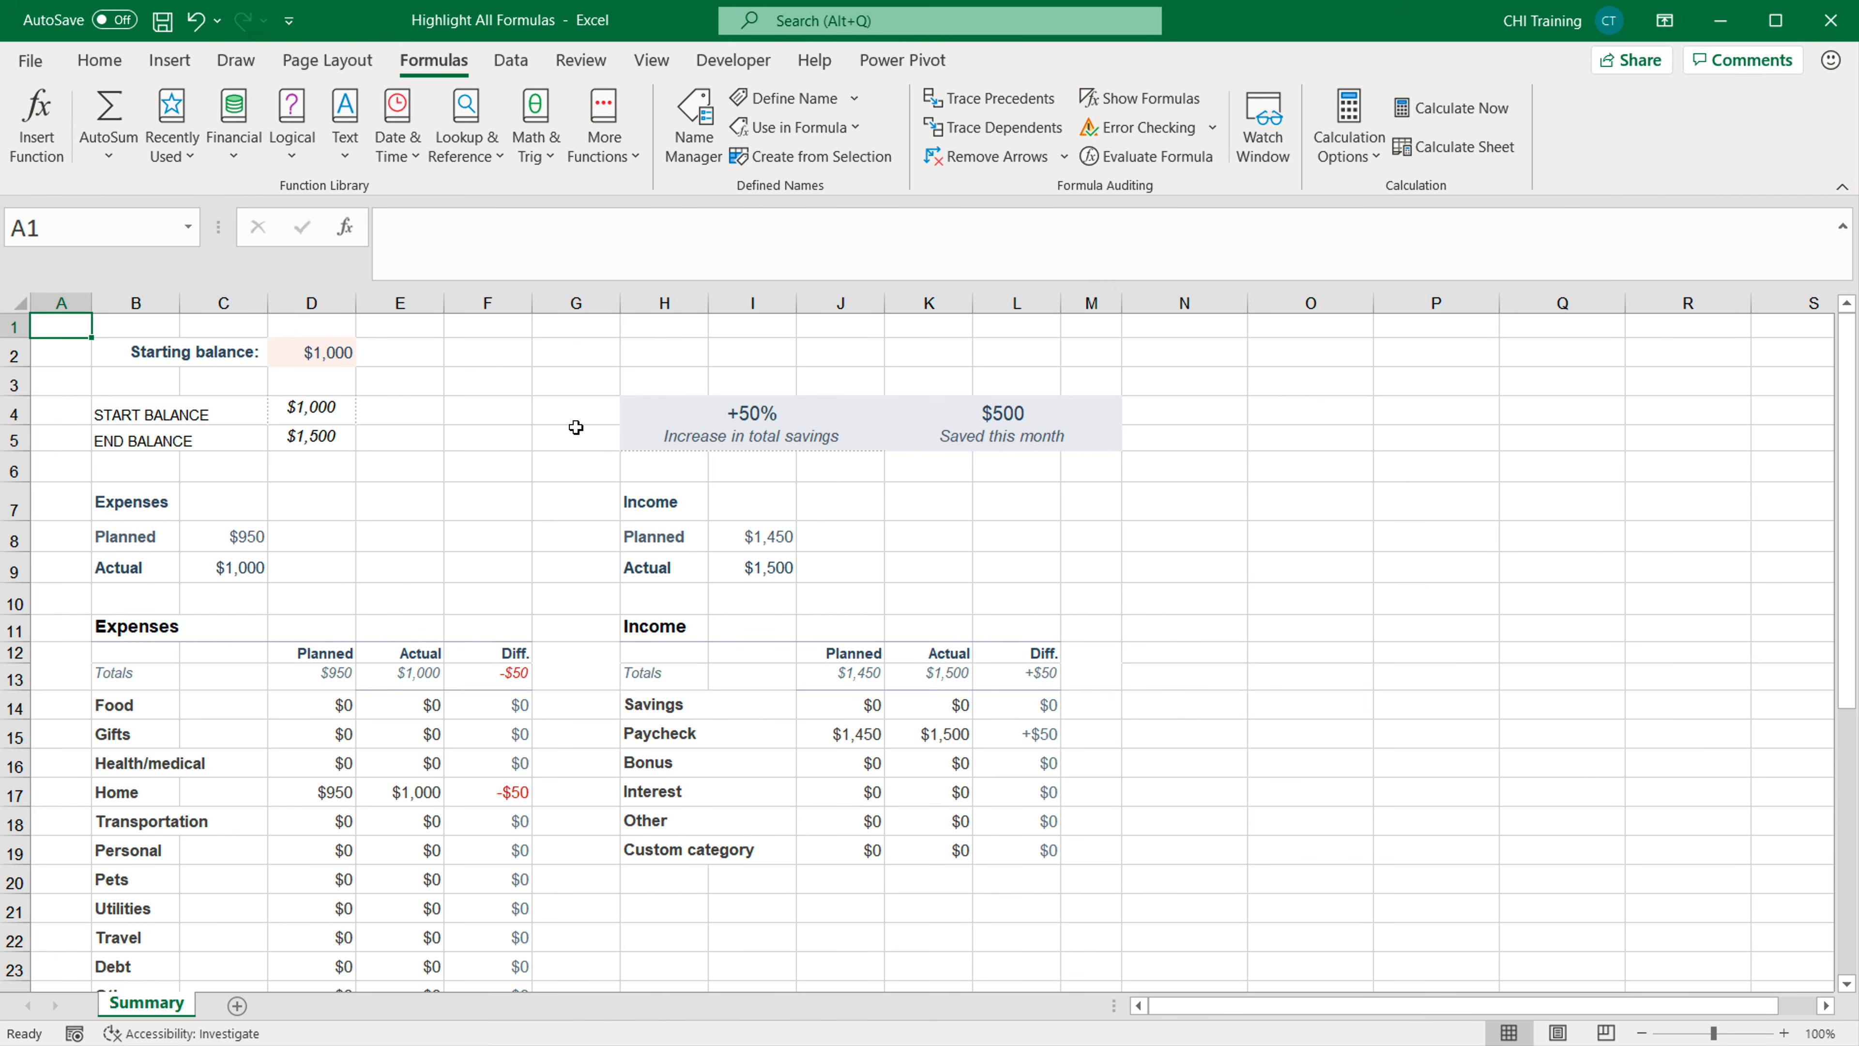
Start a new formula-based conditional formatting rule for the whole sheet with the formula =ISFORMULA(A1).
left_click(19, 303)
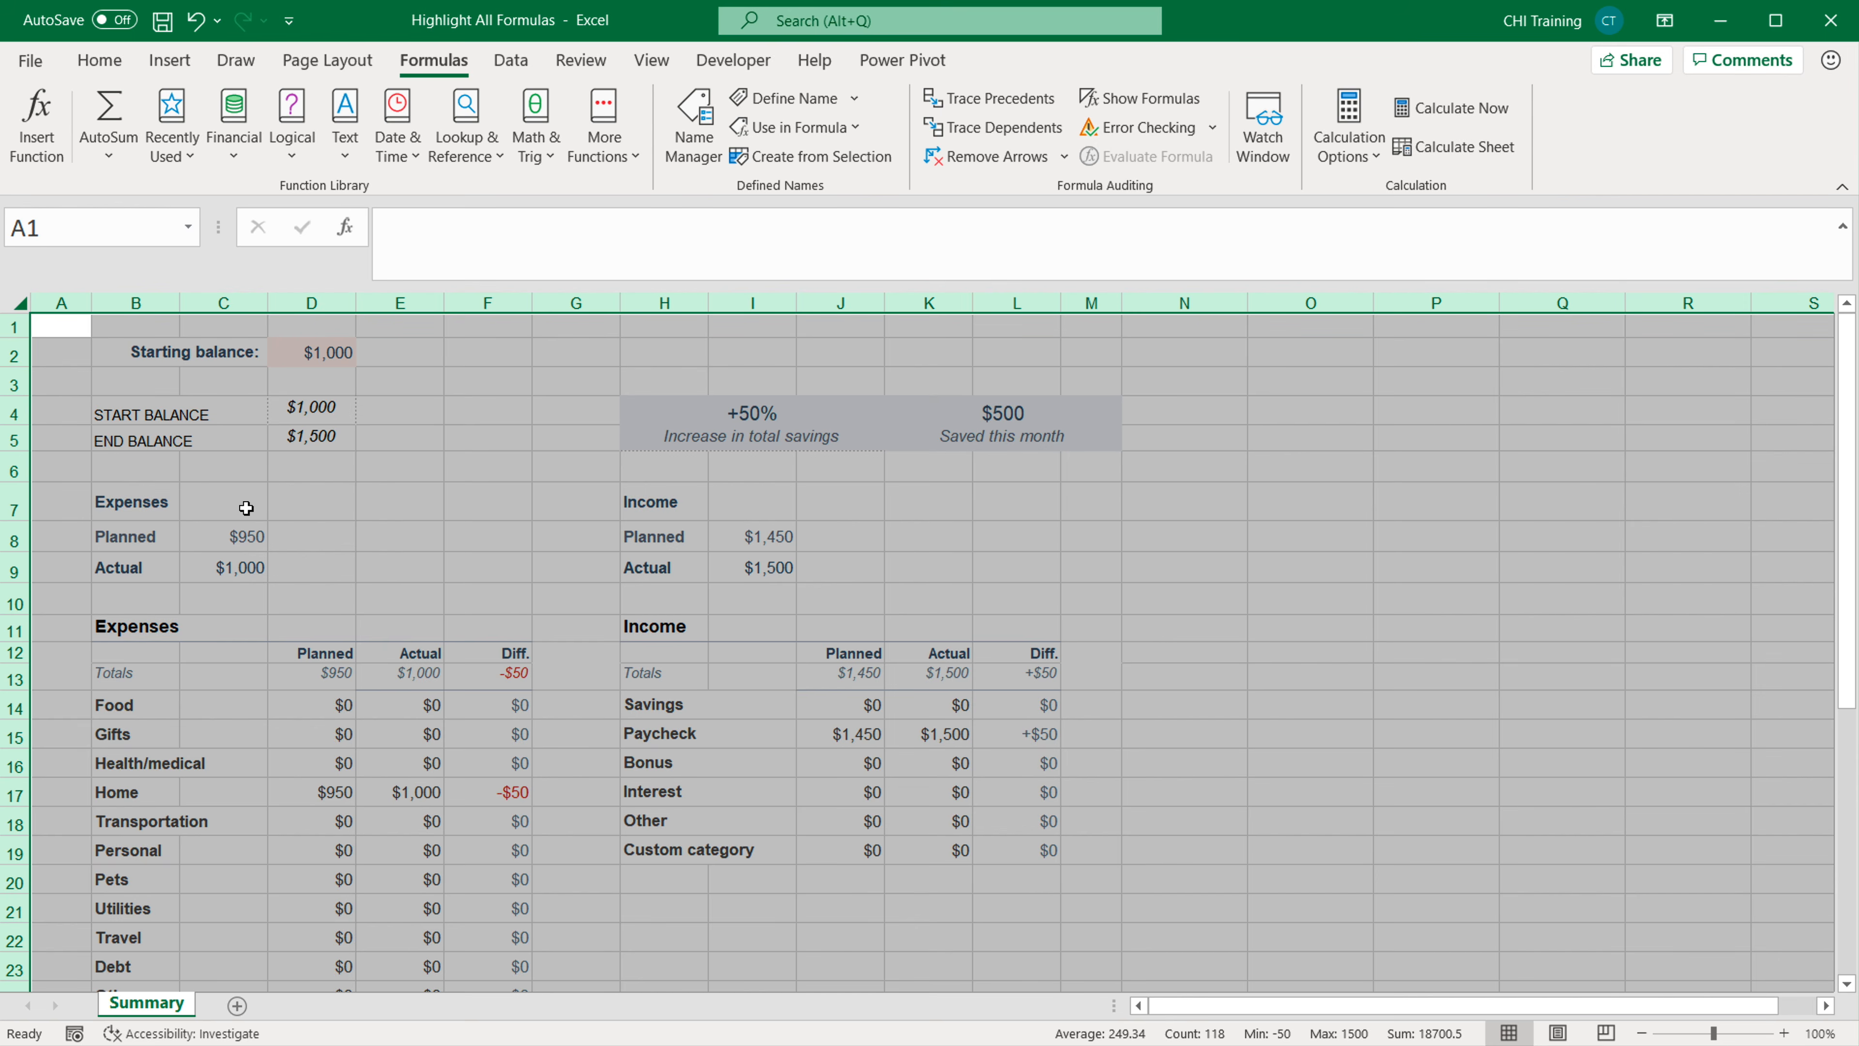
left_click(114, 73)
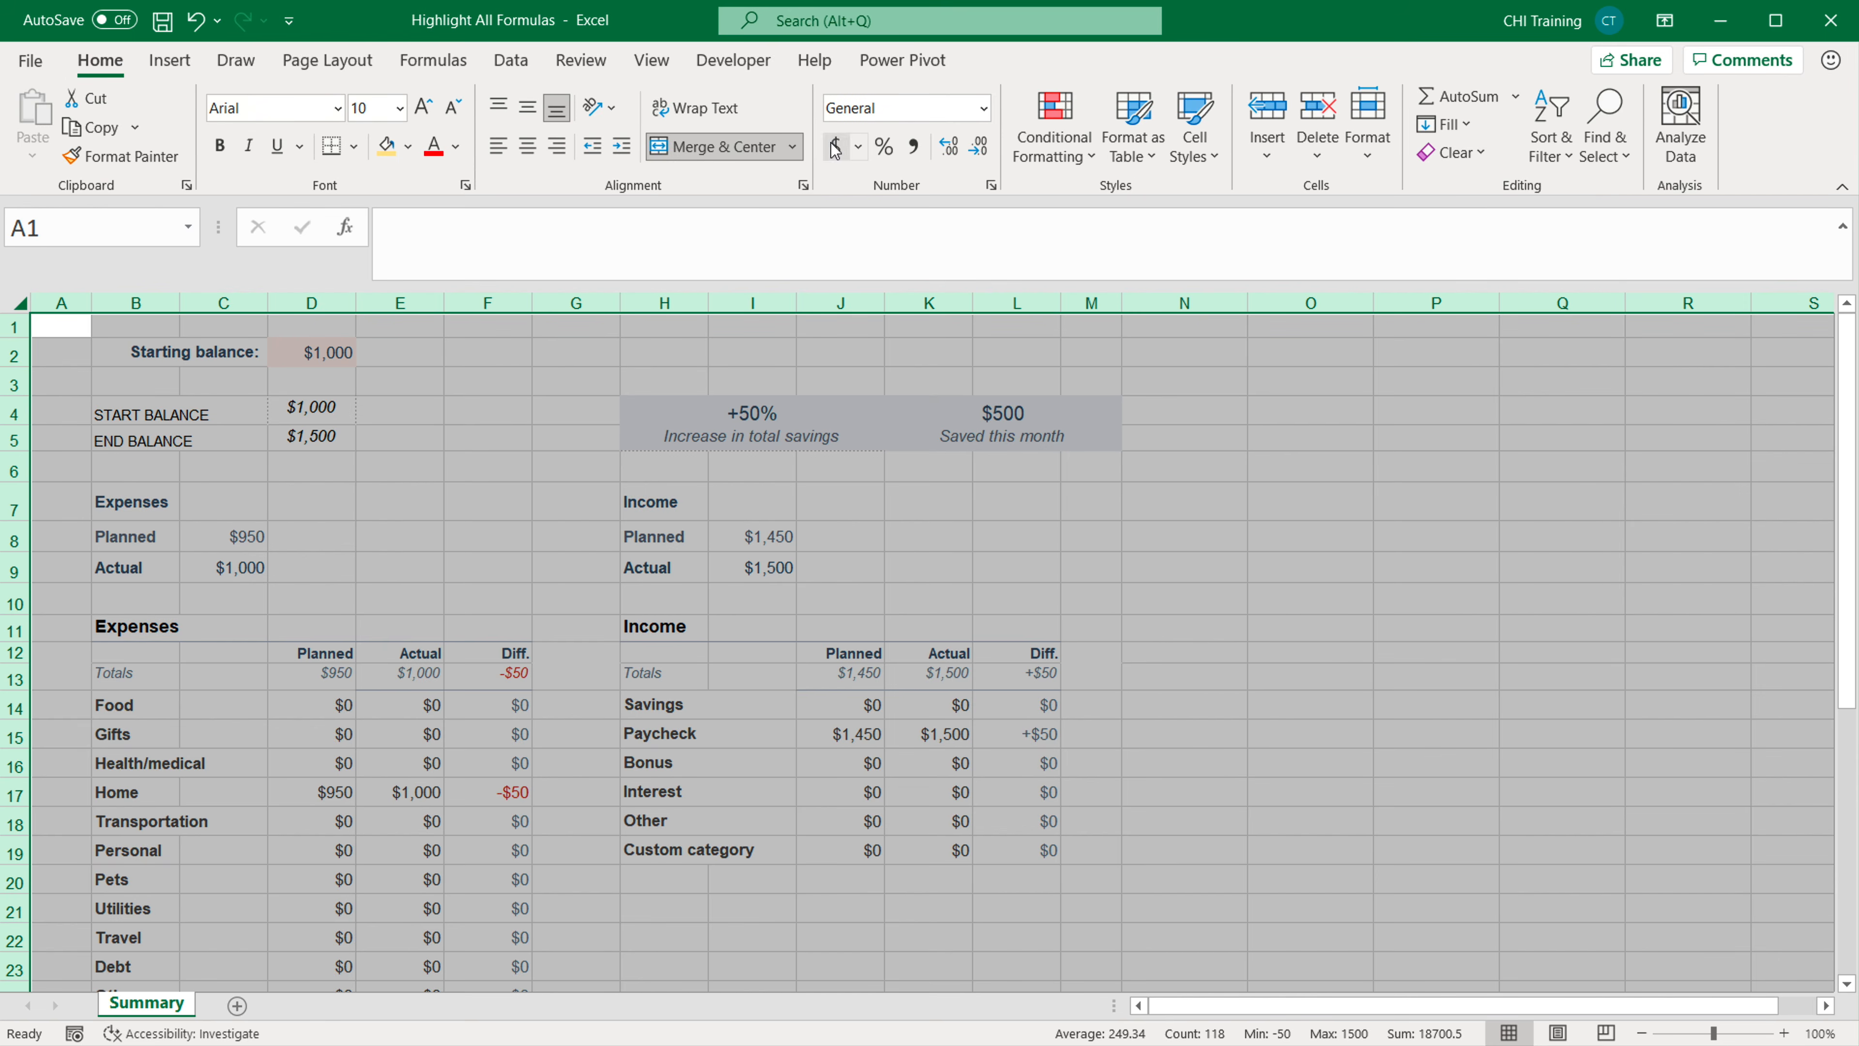
left_click(1088, 159)
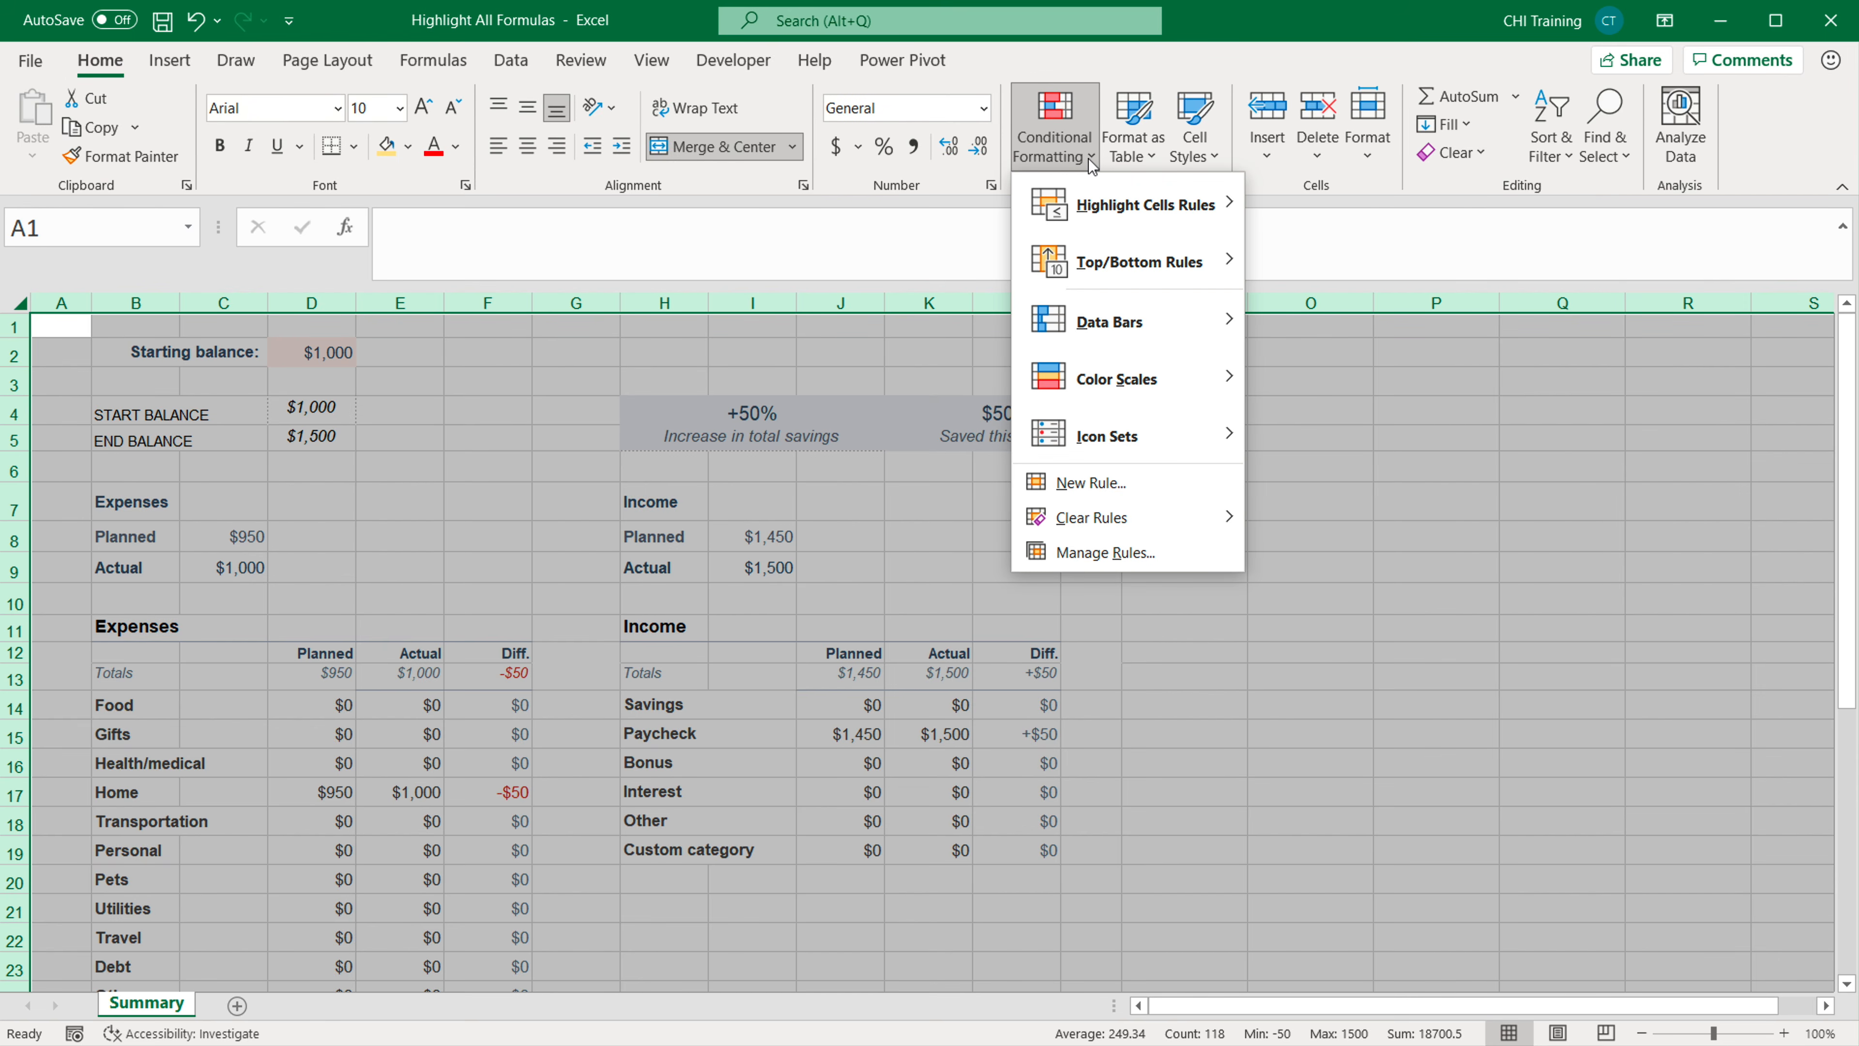
left_click(1120, 487)
left_click_drag(1114, 542, 849, 286)
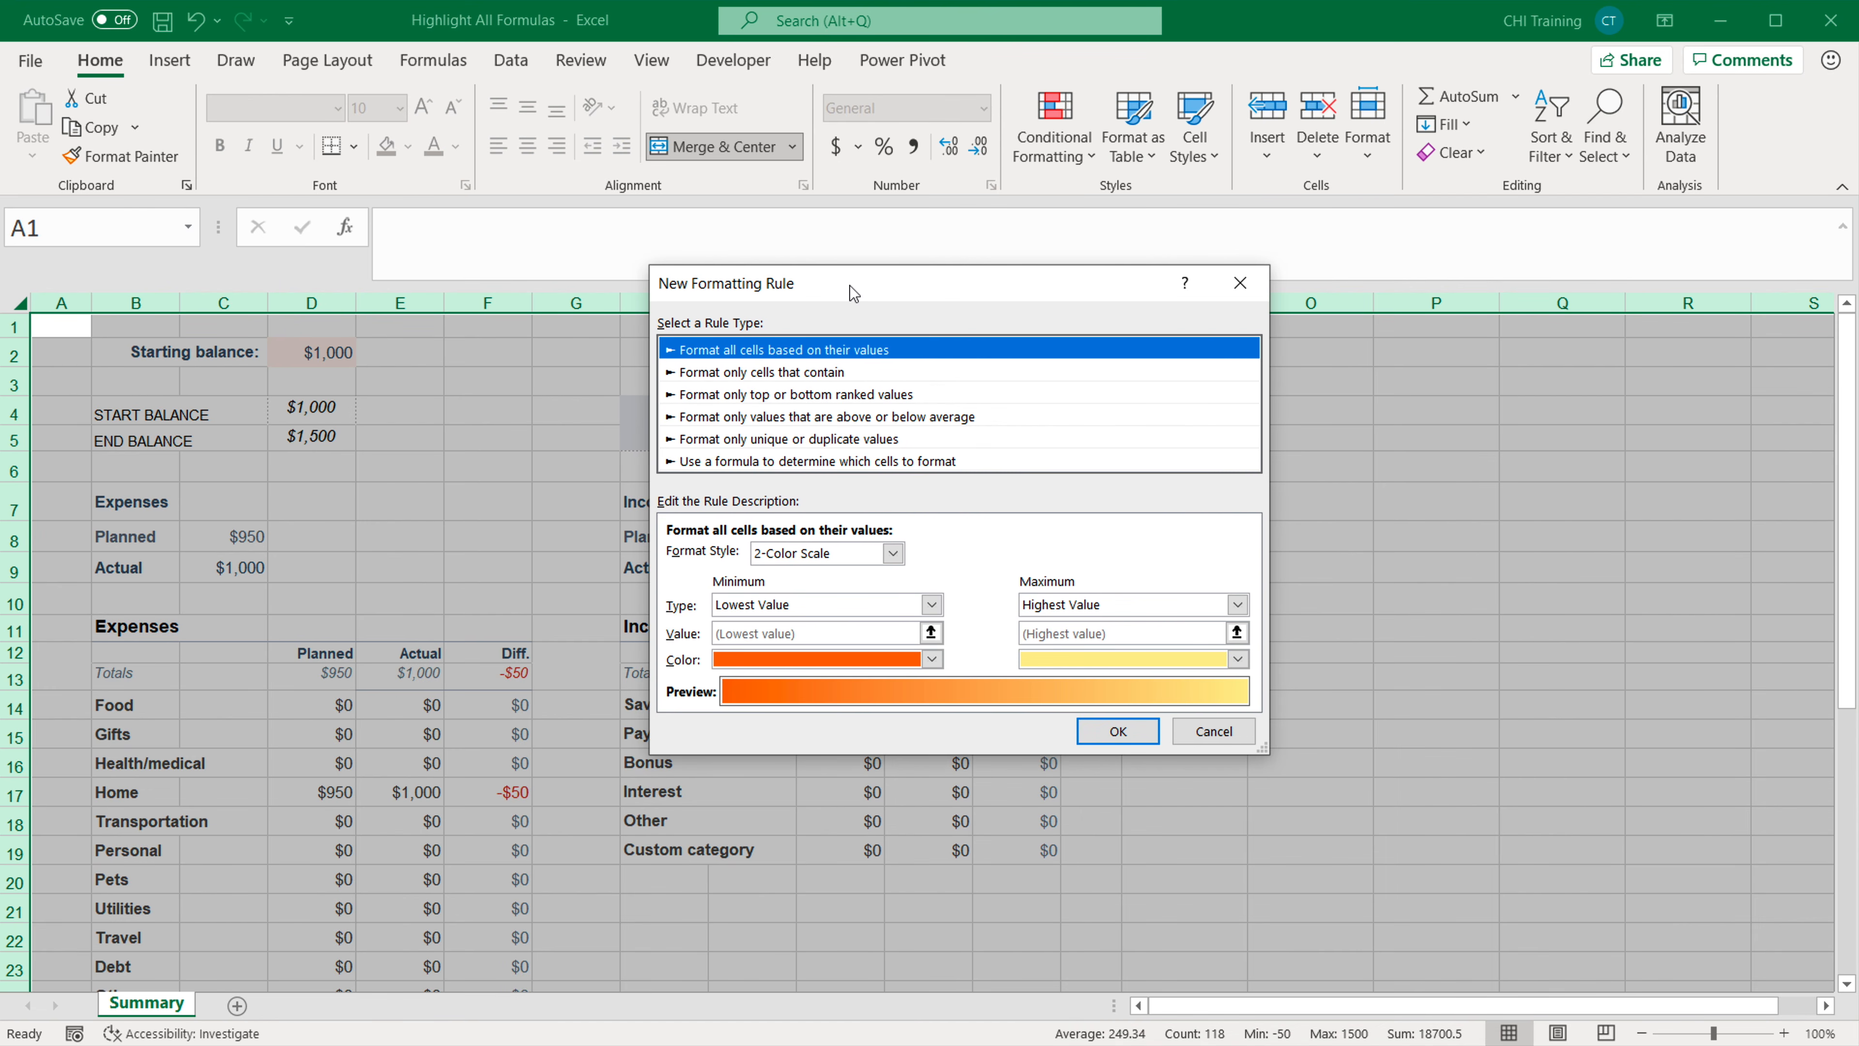
left_click(737, 461)
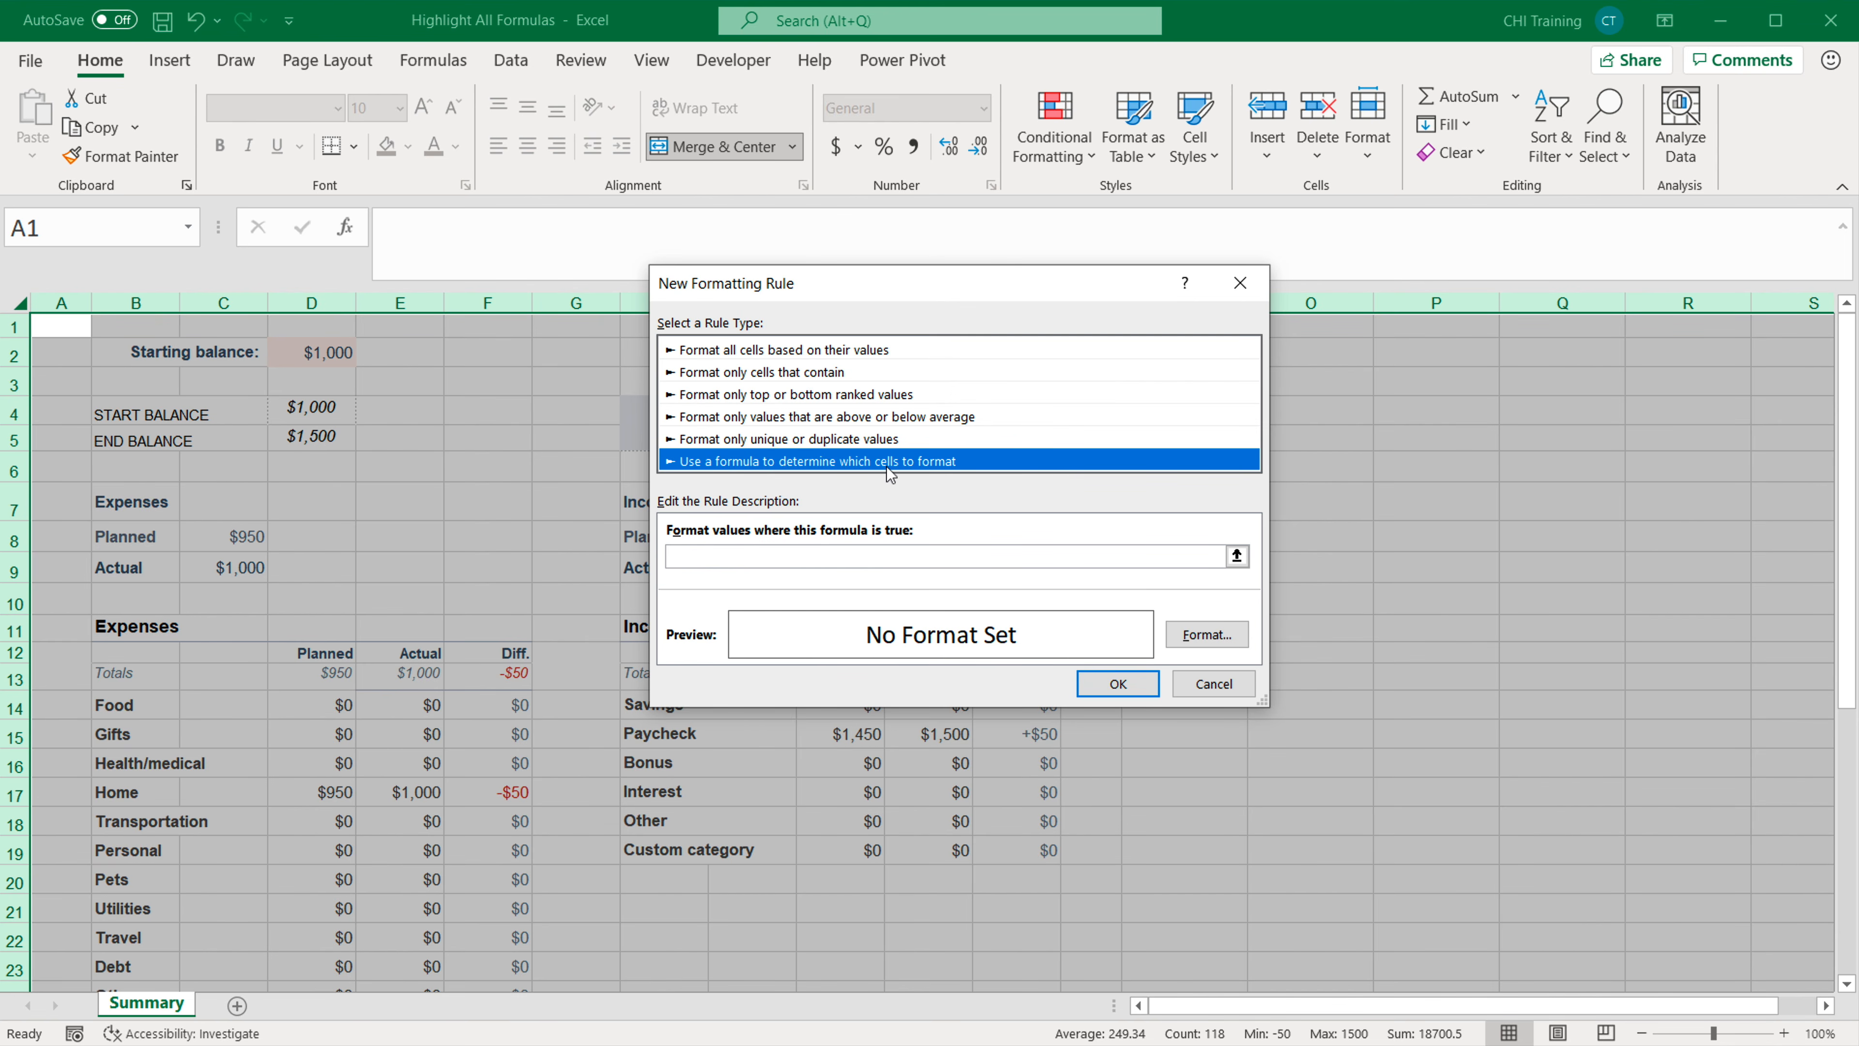
left_click(776, 554)
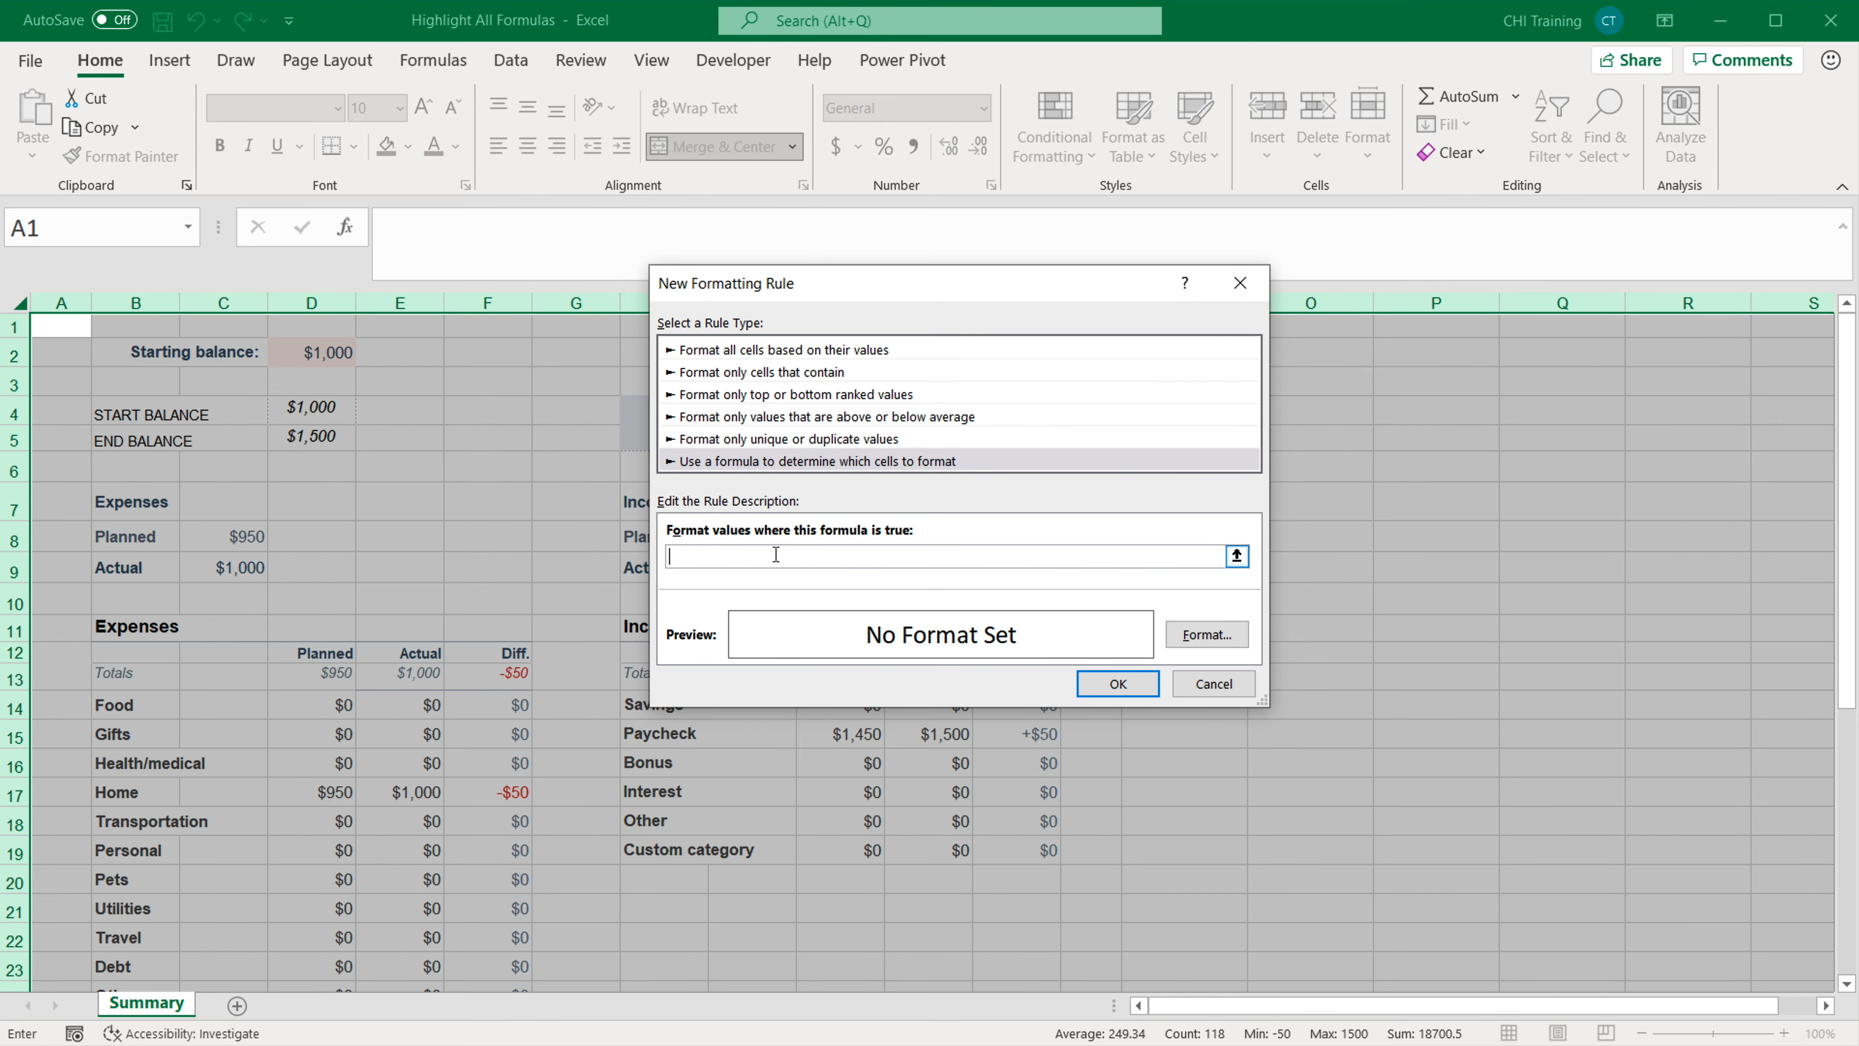
type("=ISFORMULA(A1")
Set the rule's fill to the lightest gold, apply the rule and deselect the sheet.
left_click(1205, 636)
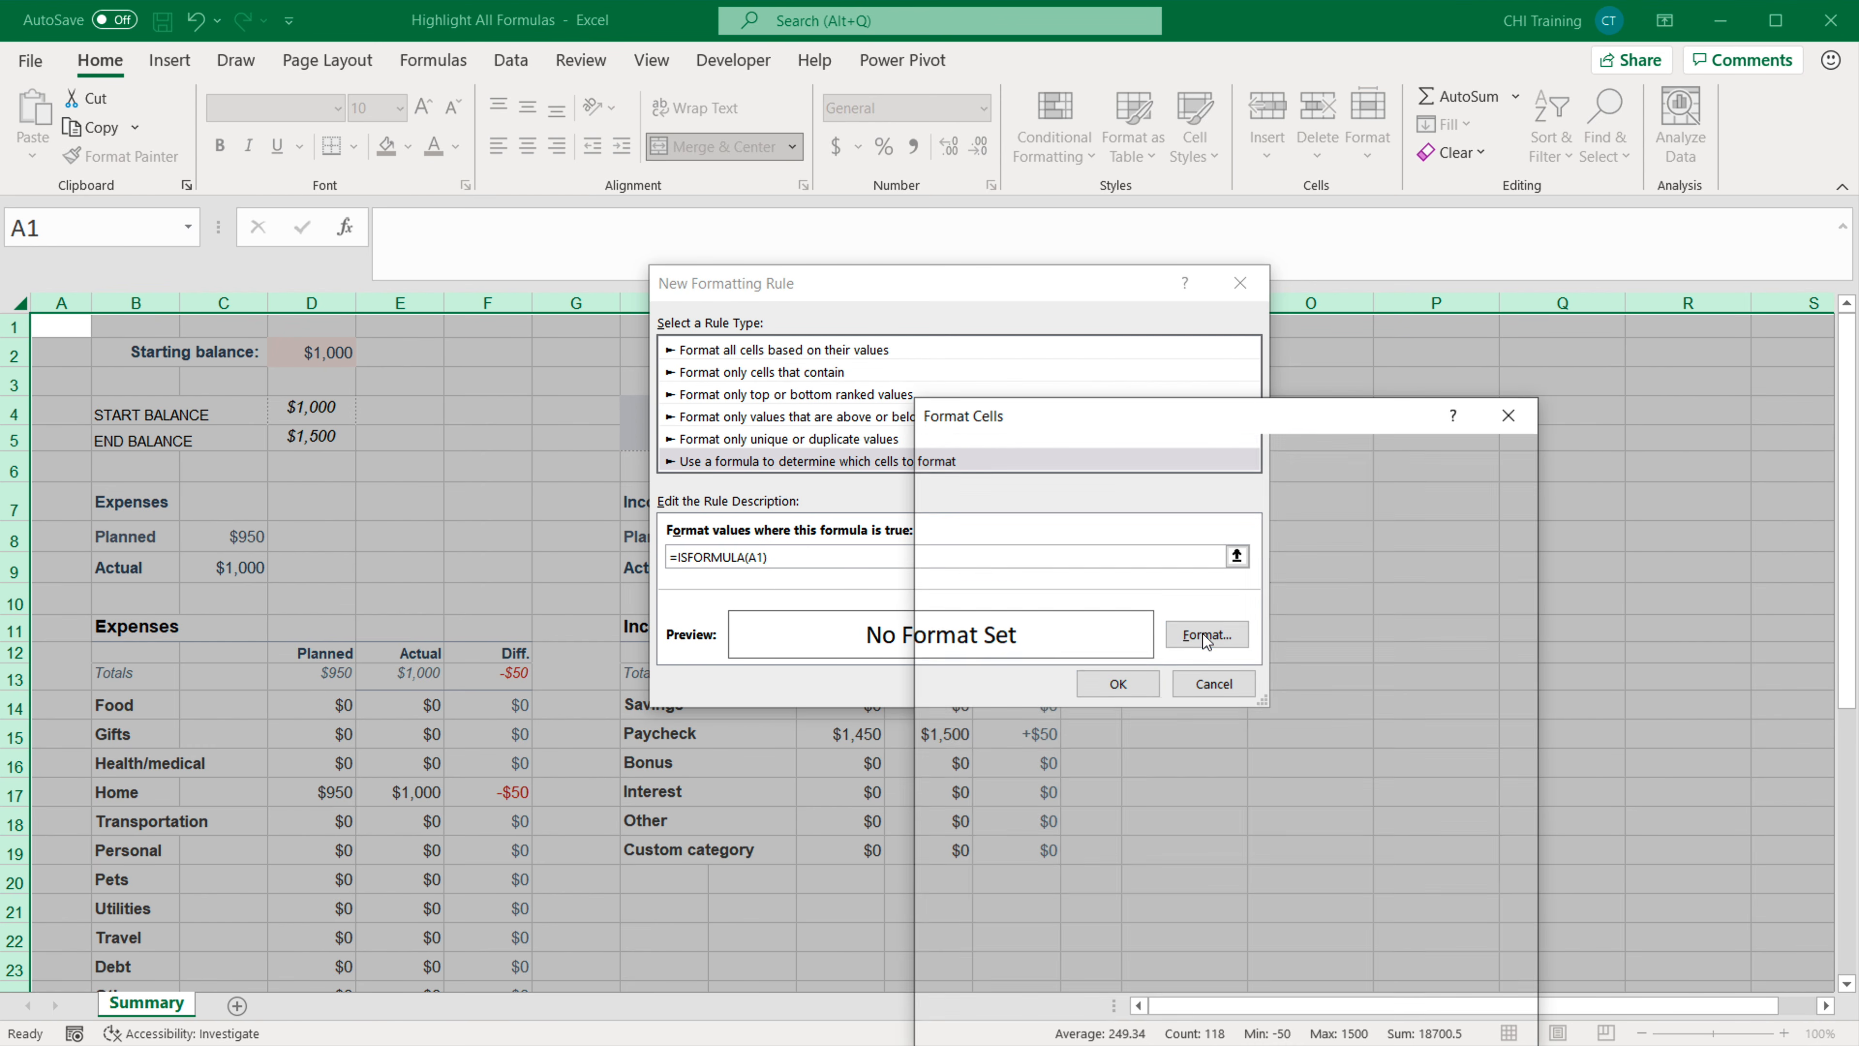
left_click_drag(1157, 422, 864, 187)
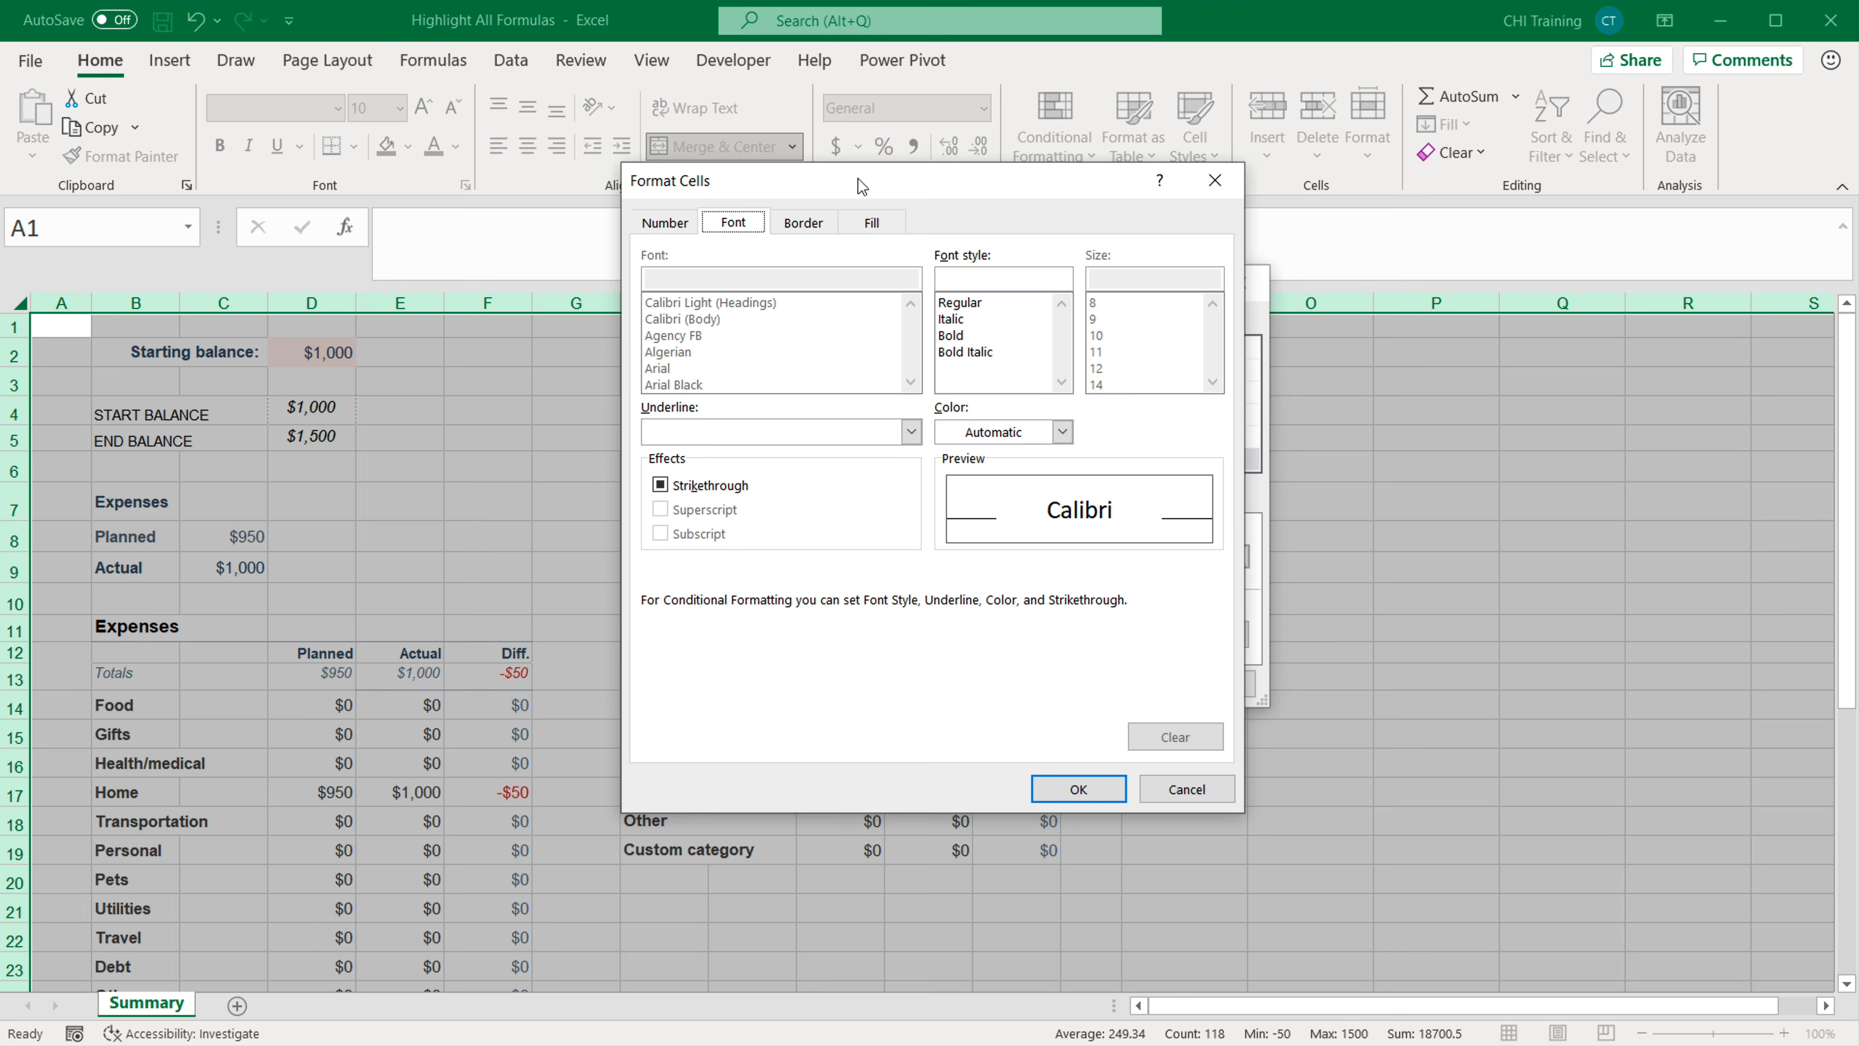
left_click(873, 224)
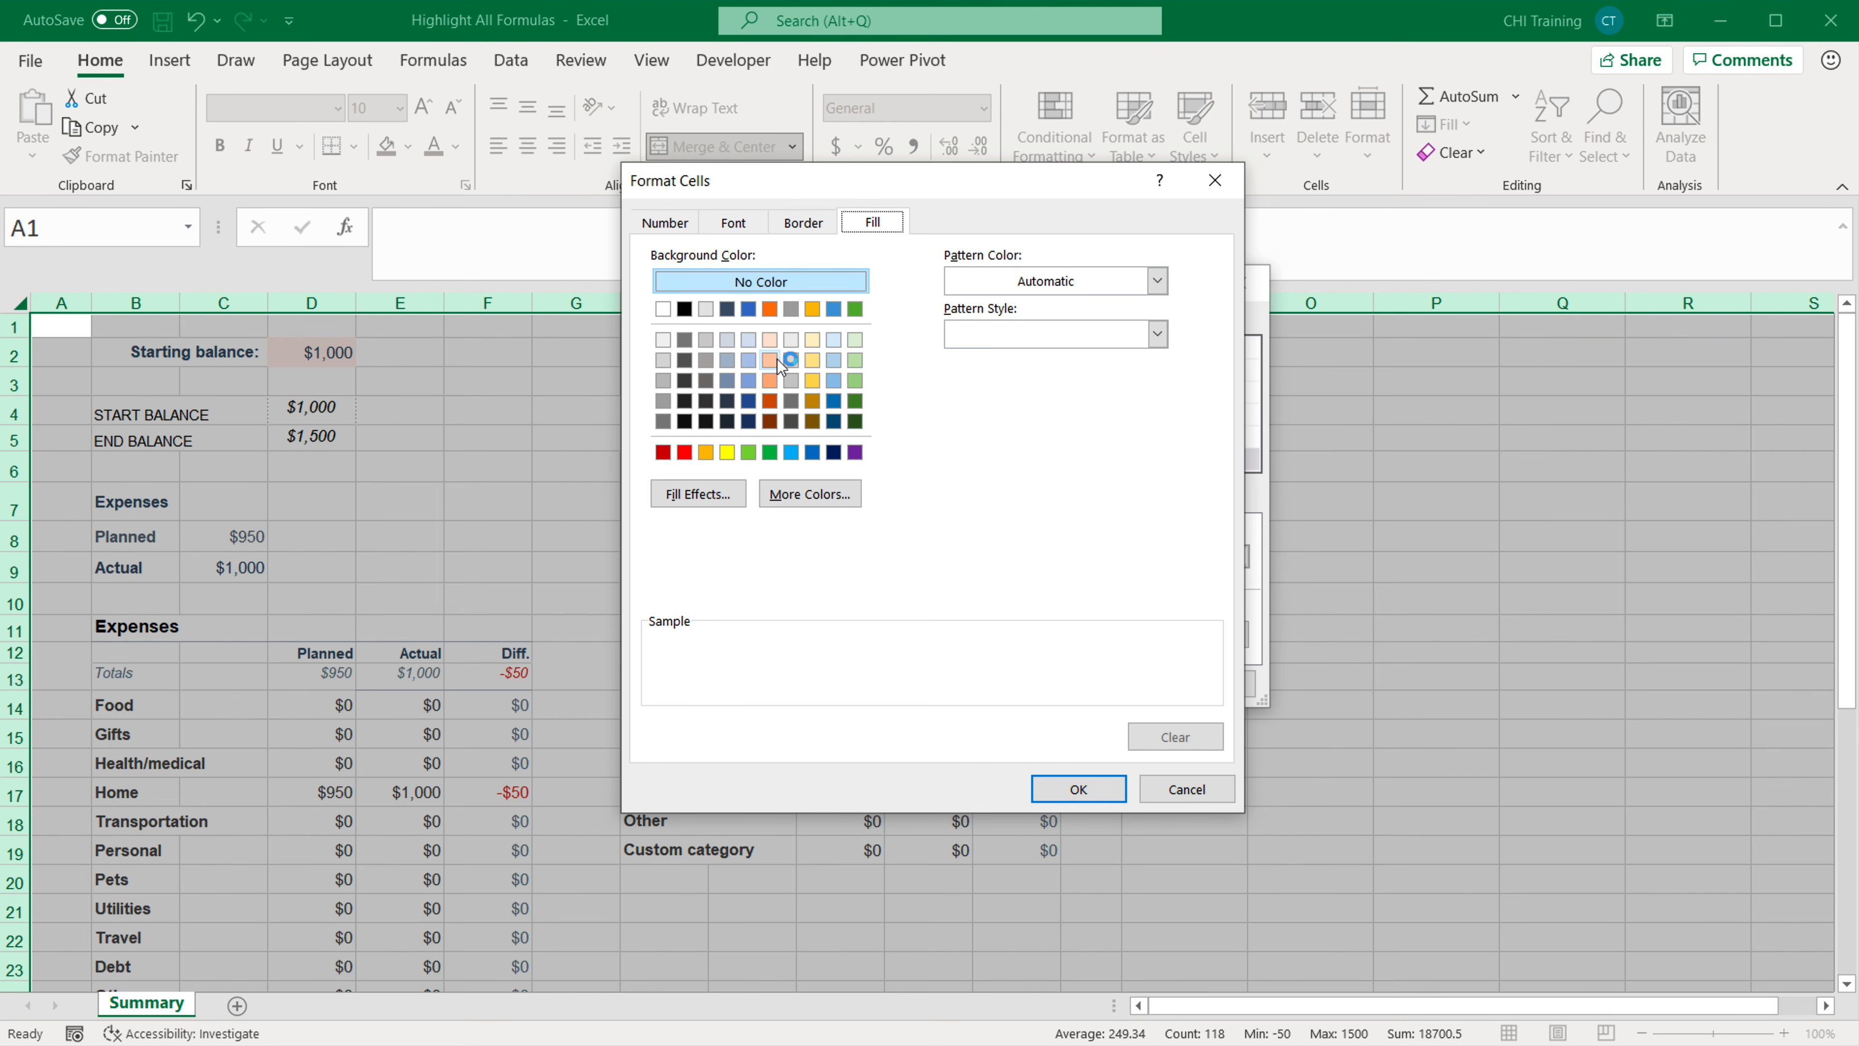
left_click(812, 340)
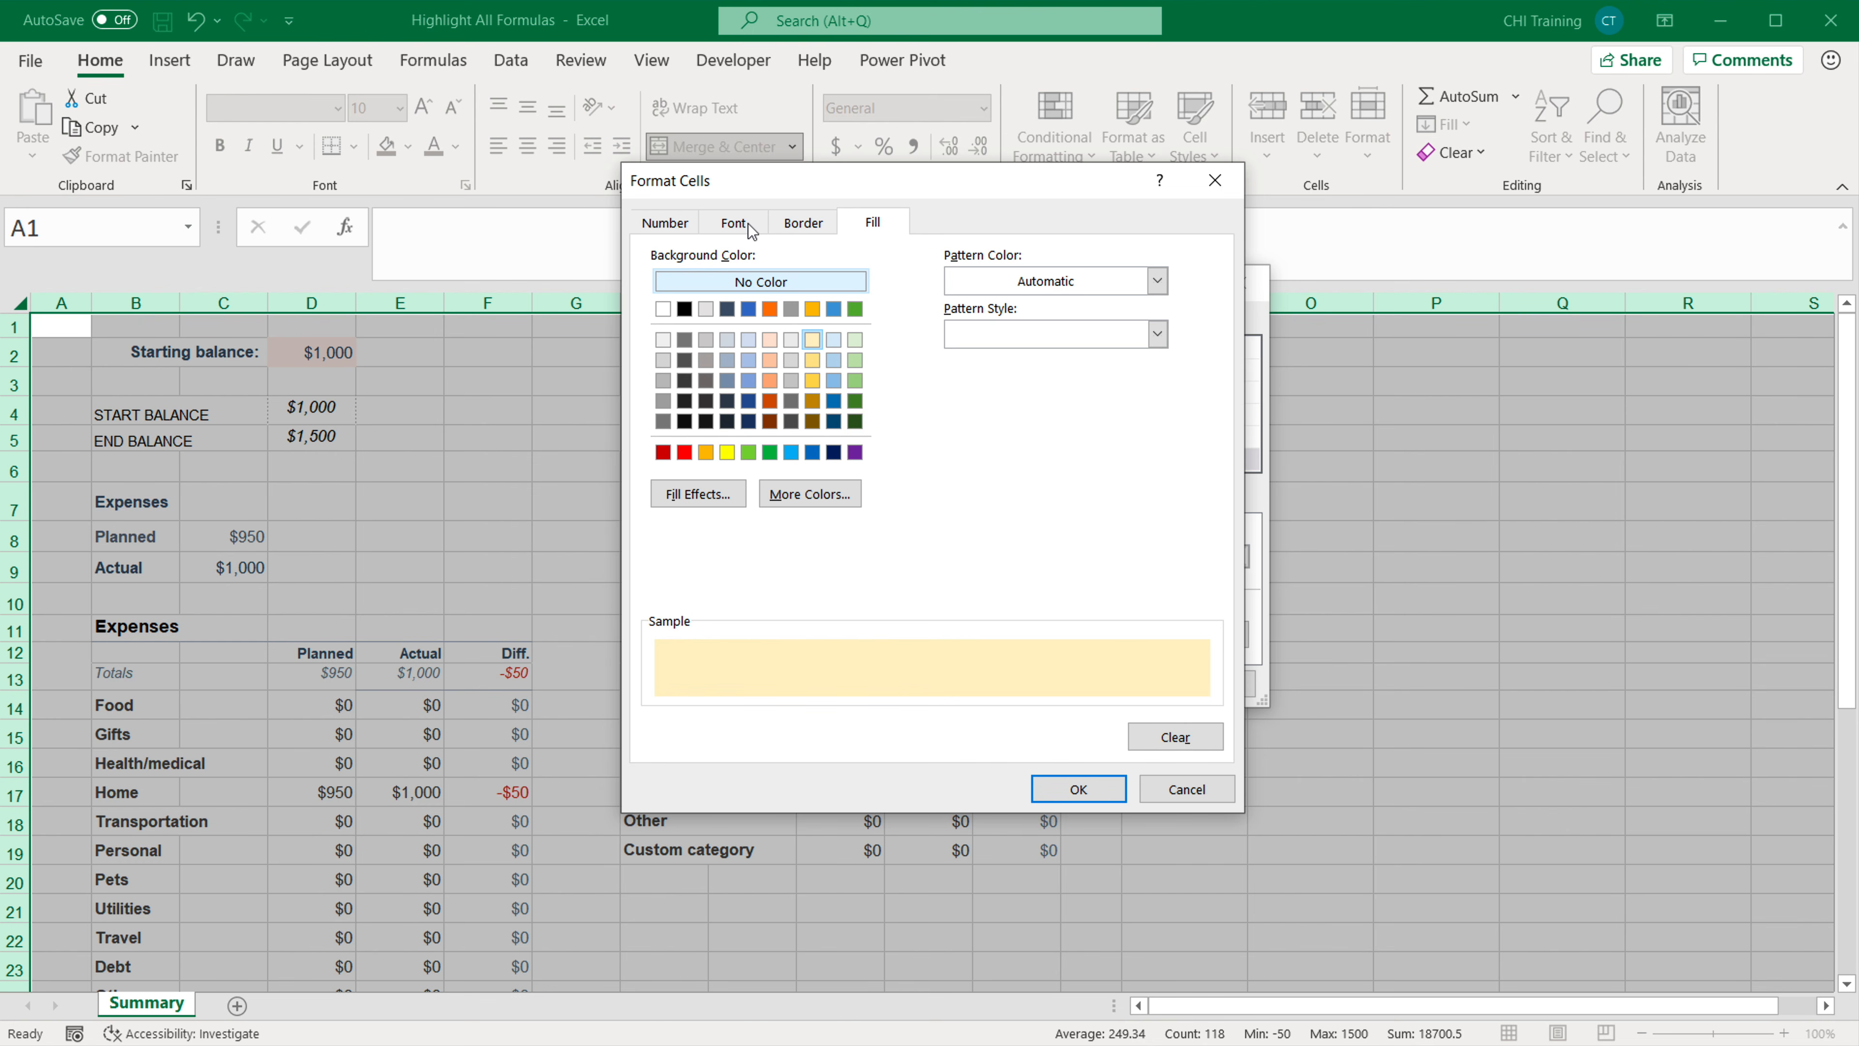
left_click(1073, 803)
left_click(1090, 681)
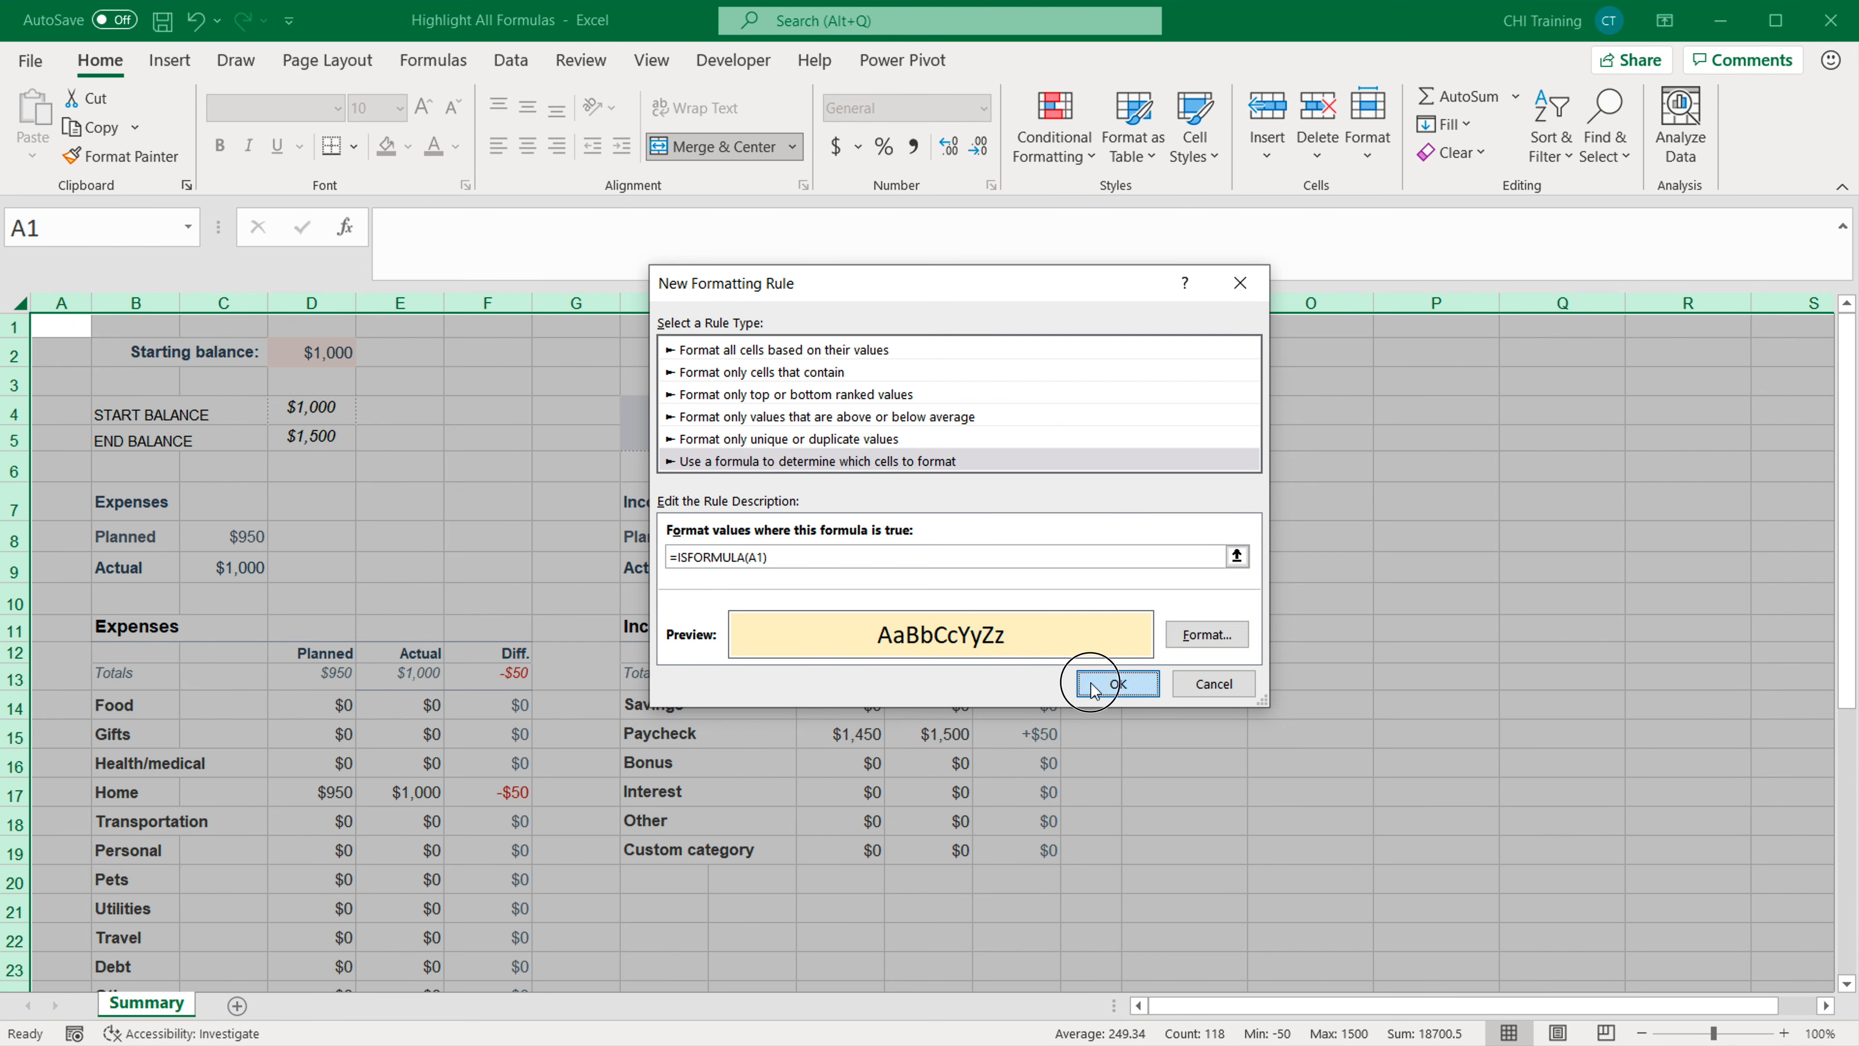
left_click(947, 515)
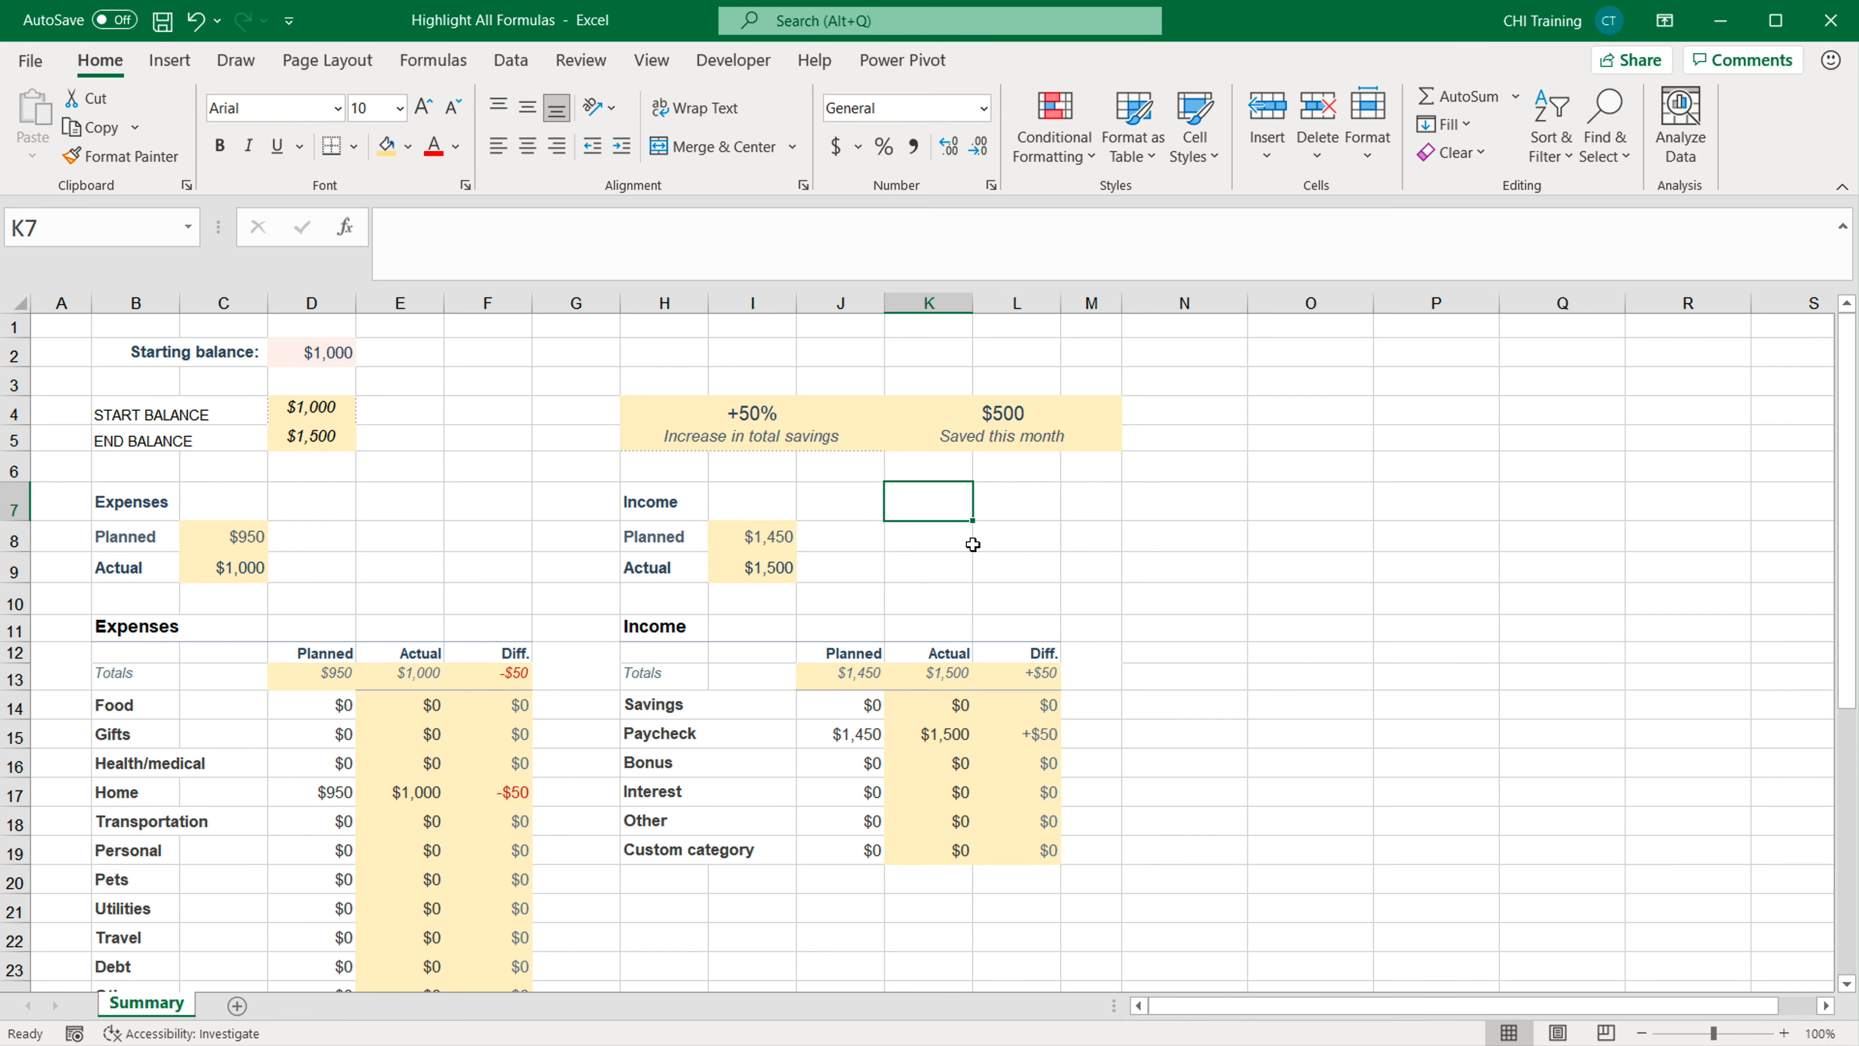
Enter the formula =I9-I8 in empty cell K8 to test the rule, and reselect the cell.
left_click(935, 540)
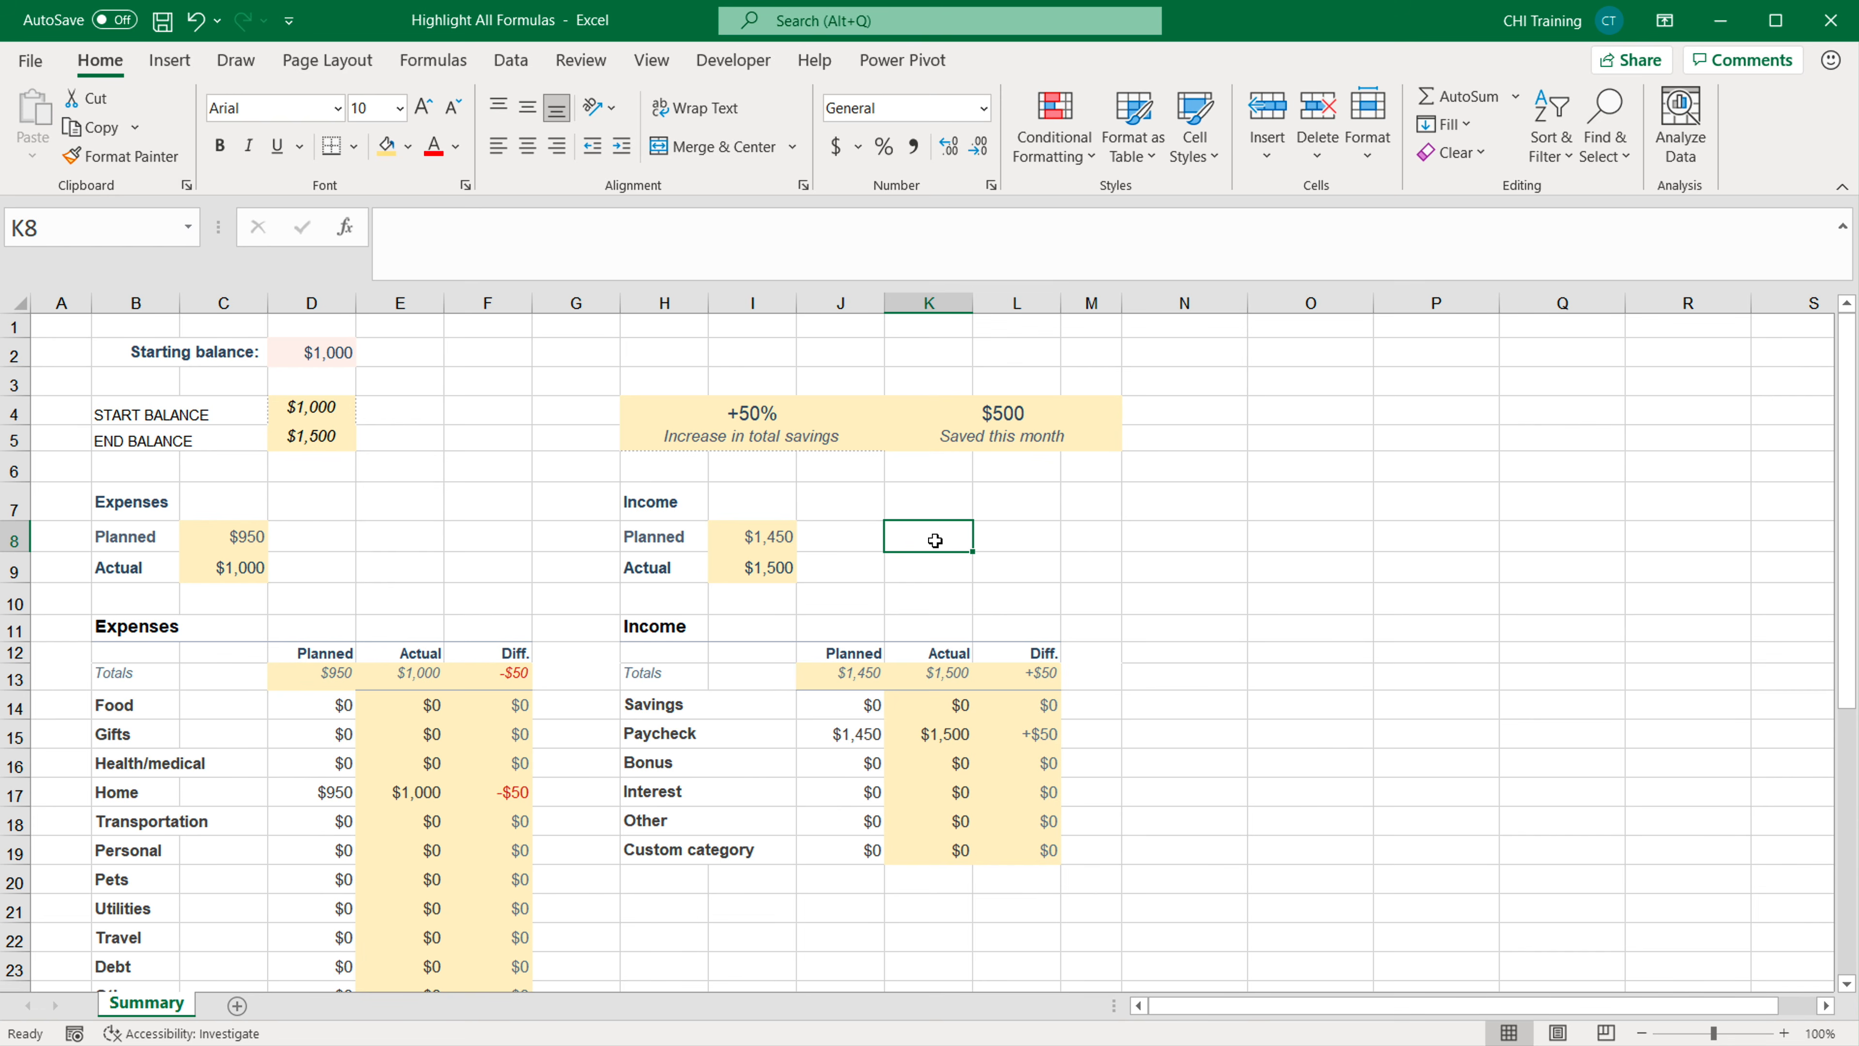
type("=")
left_click(750, 571)
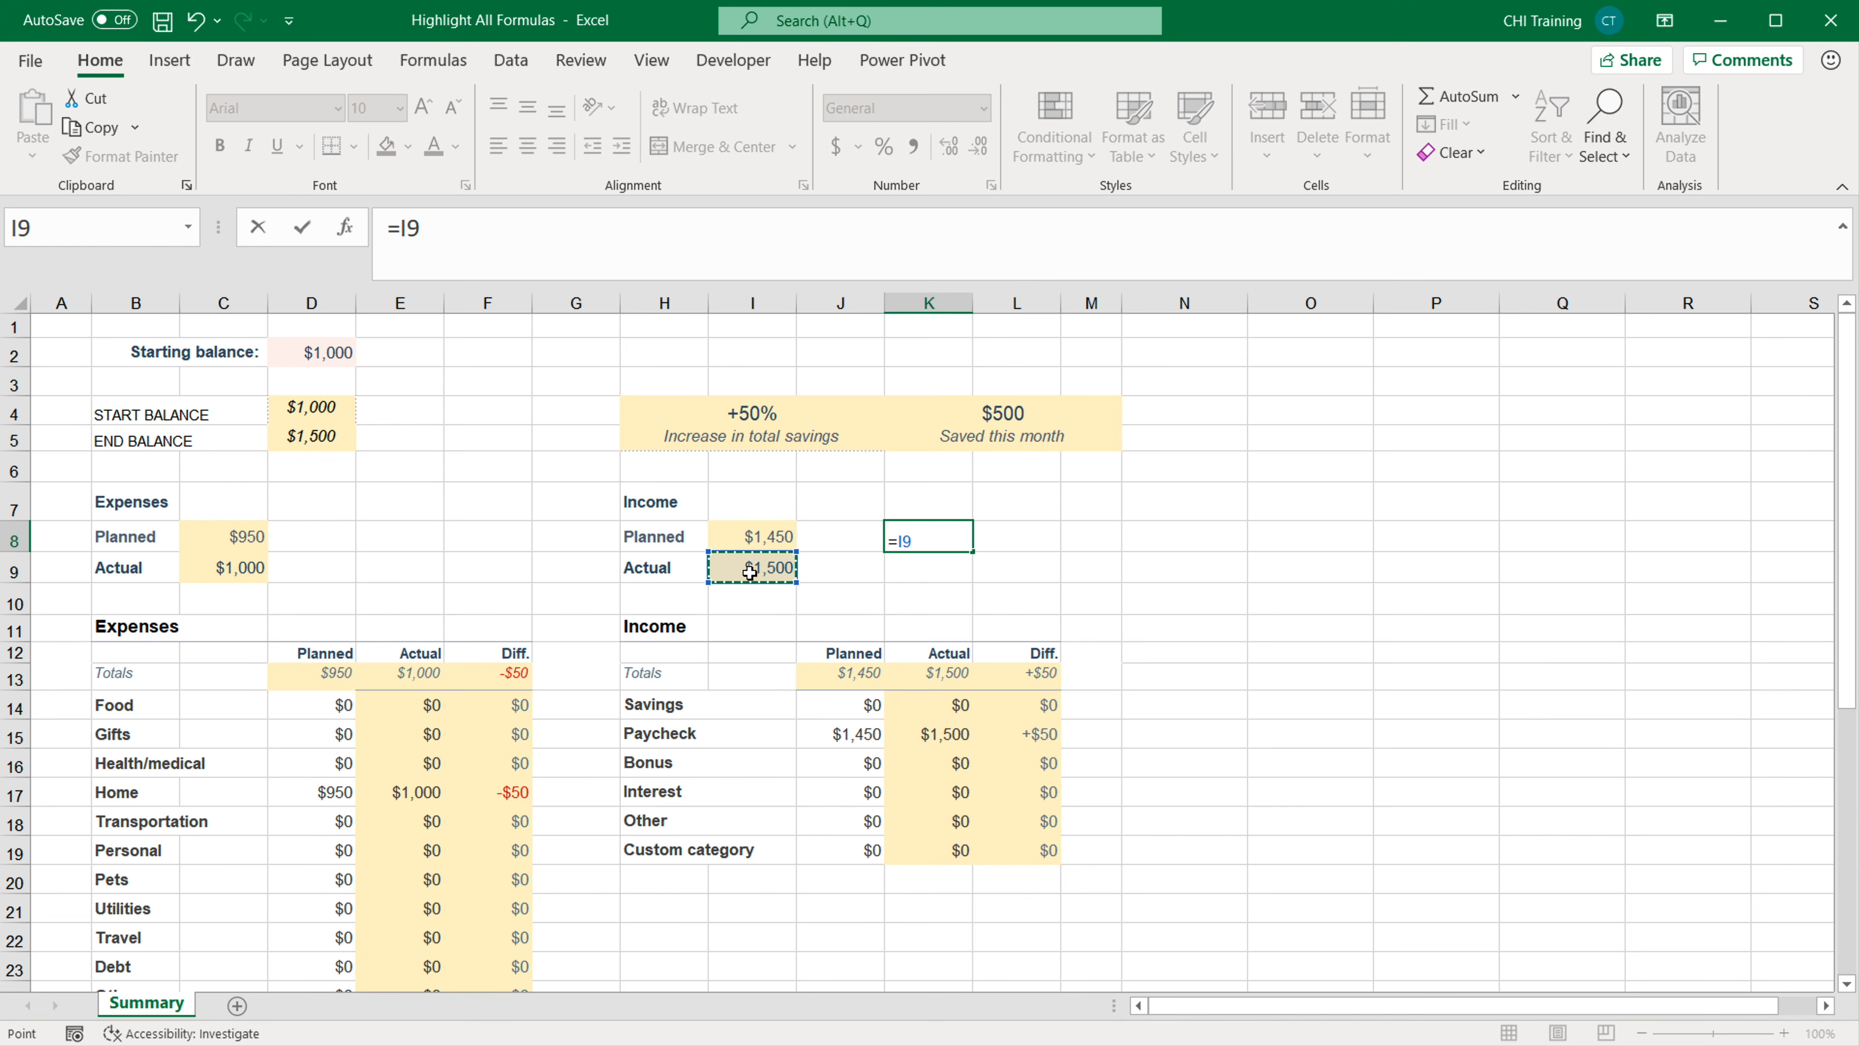
type("-")
left_click(769, 538)
key("Return")
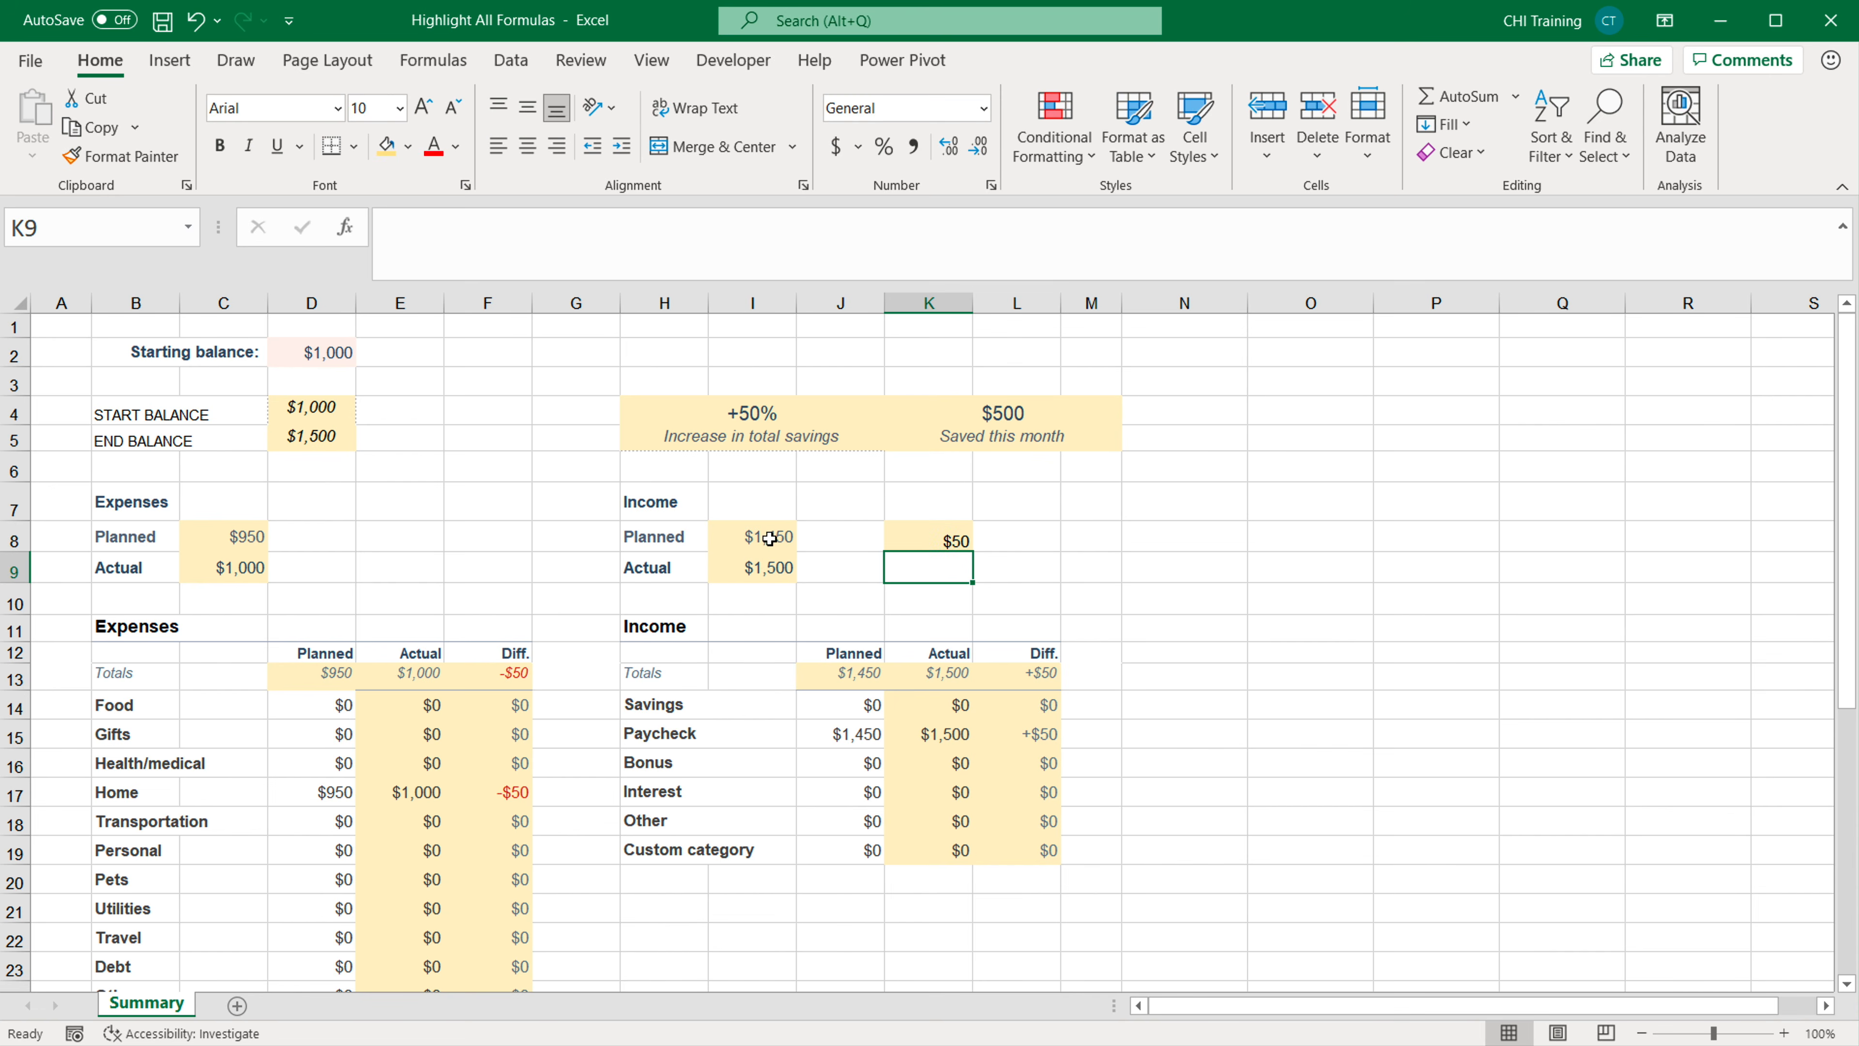
left_click(932, 537)
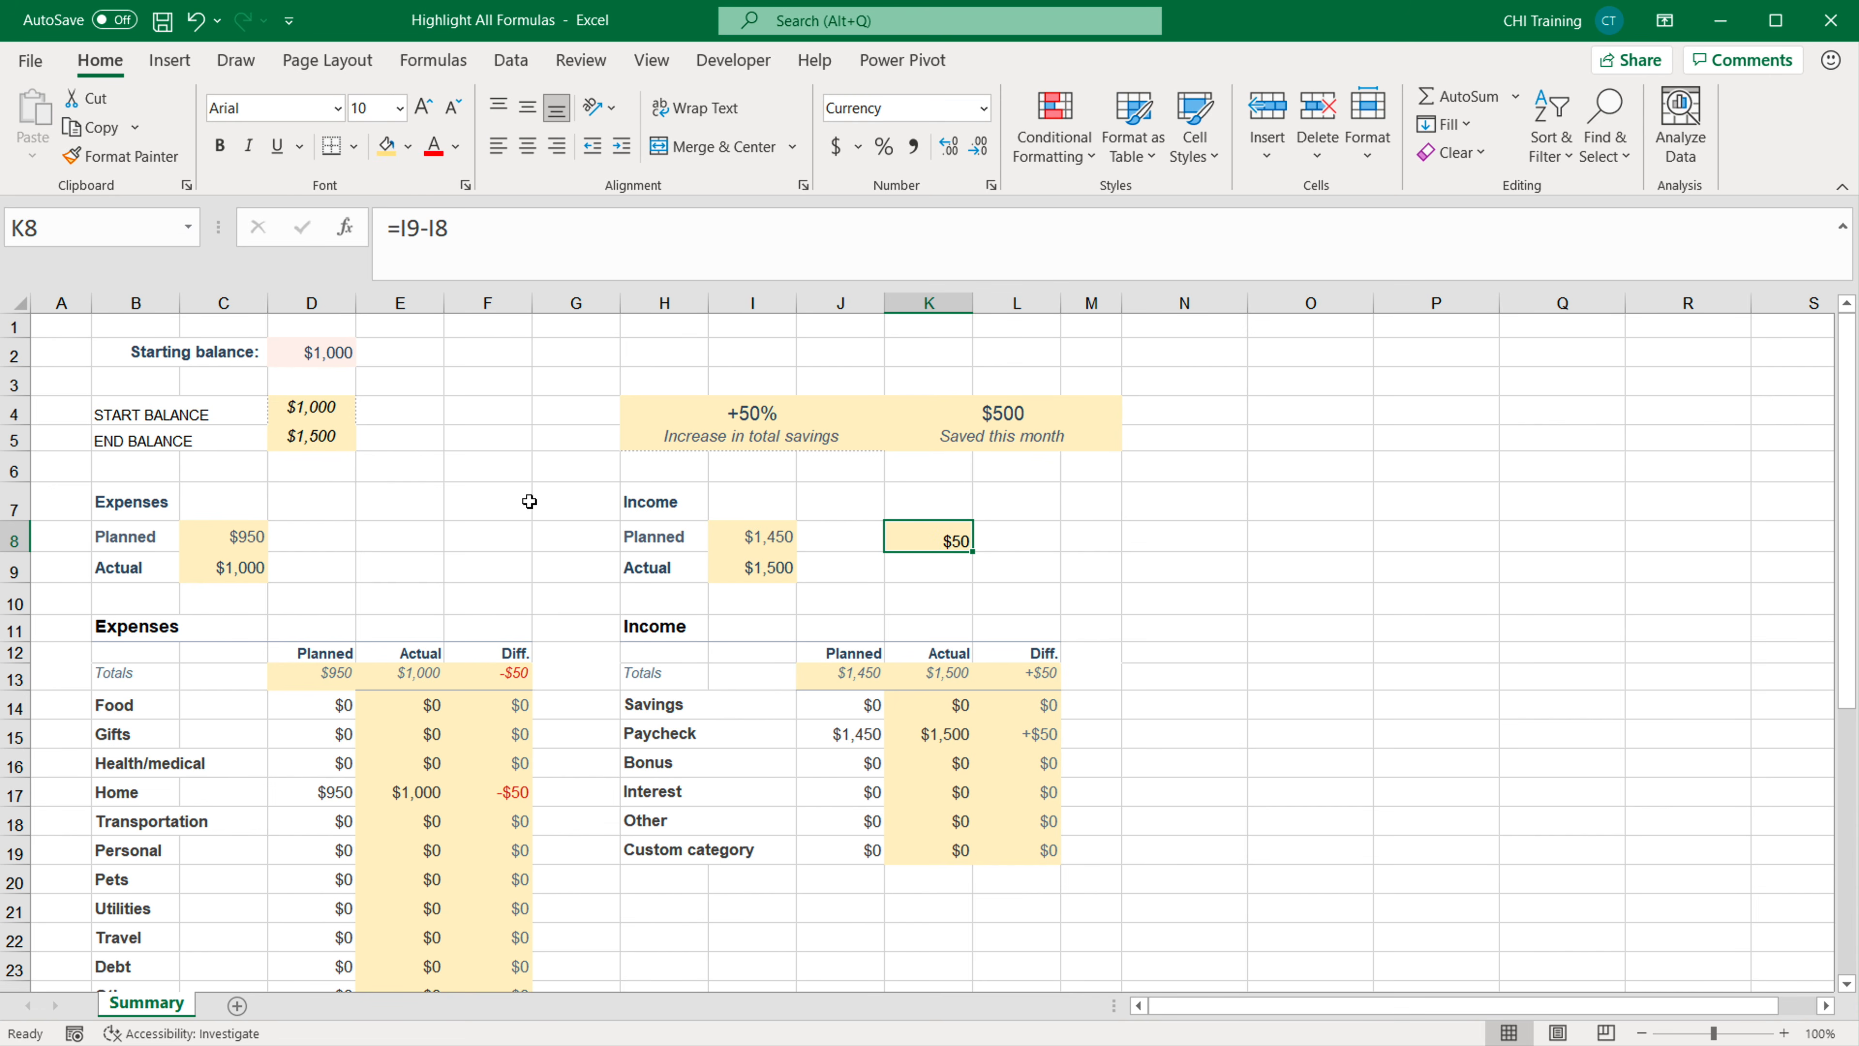
Overwrite the START BALANCE formula in D4 with the fixed value 1200.
left_click(308, 409)
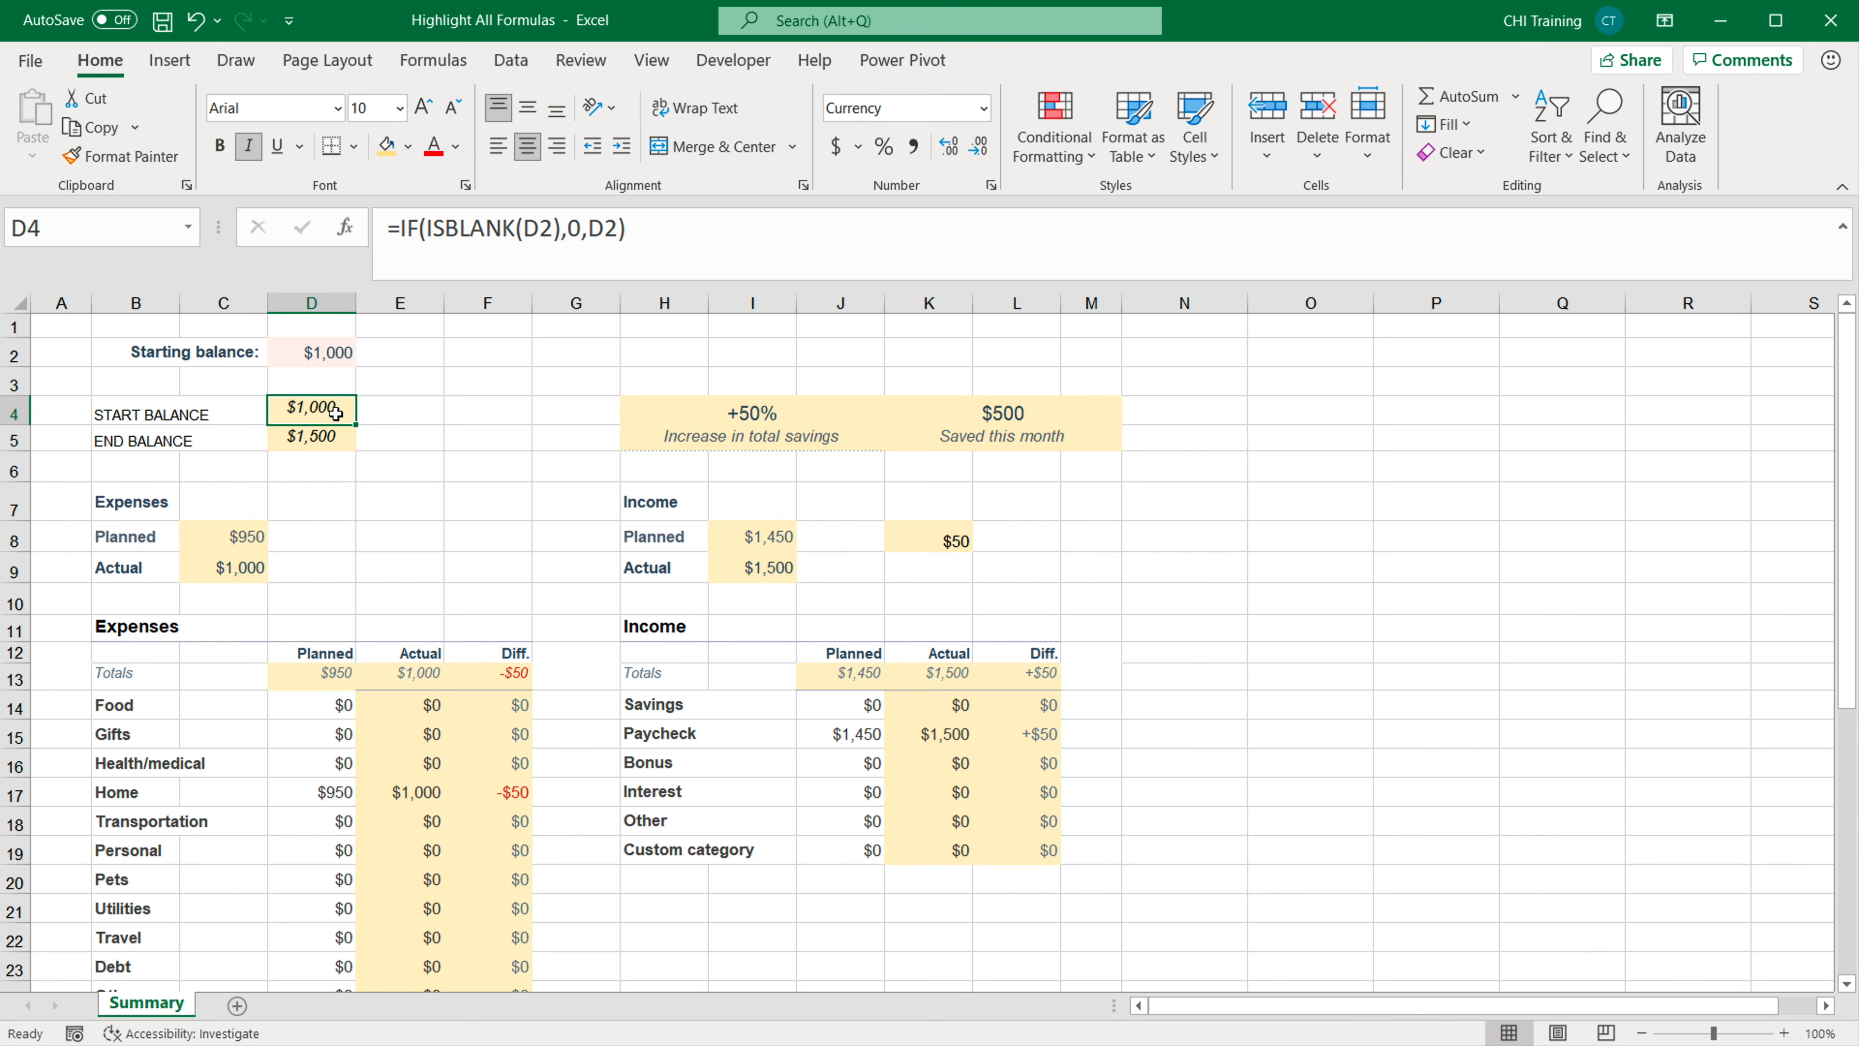
type("12000")
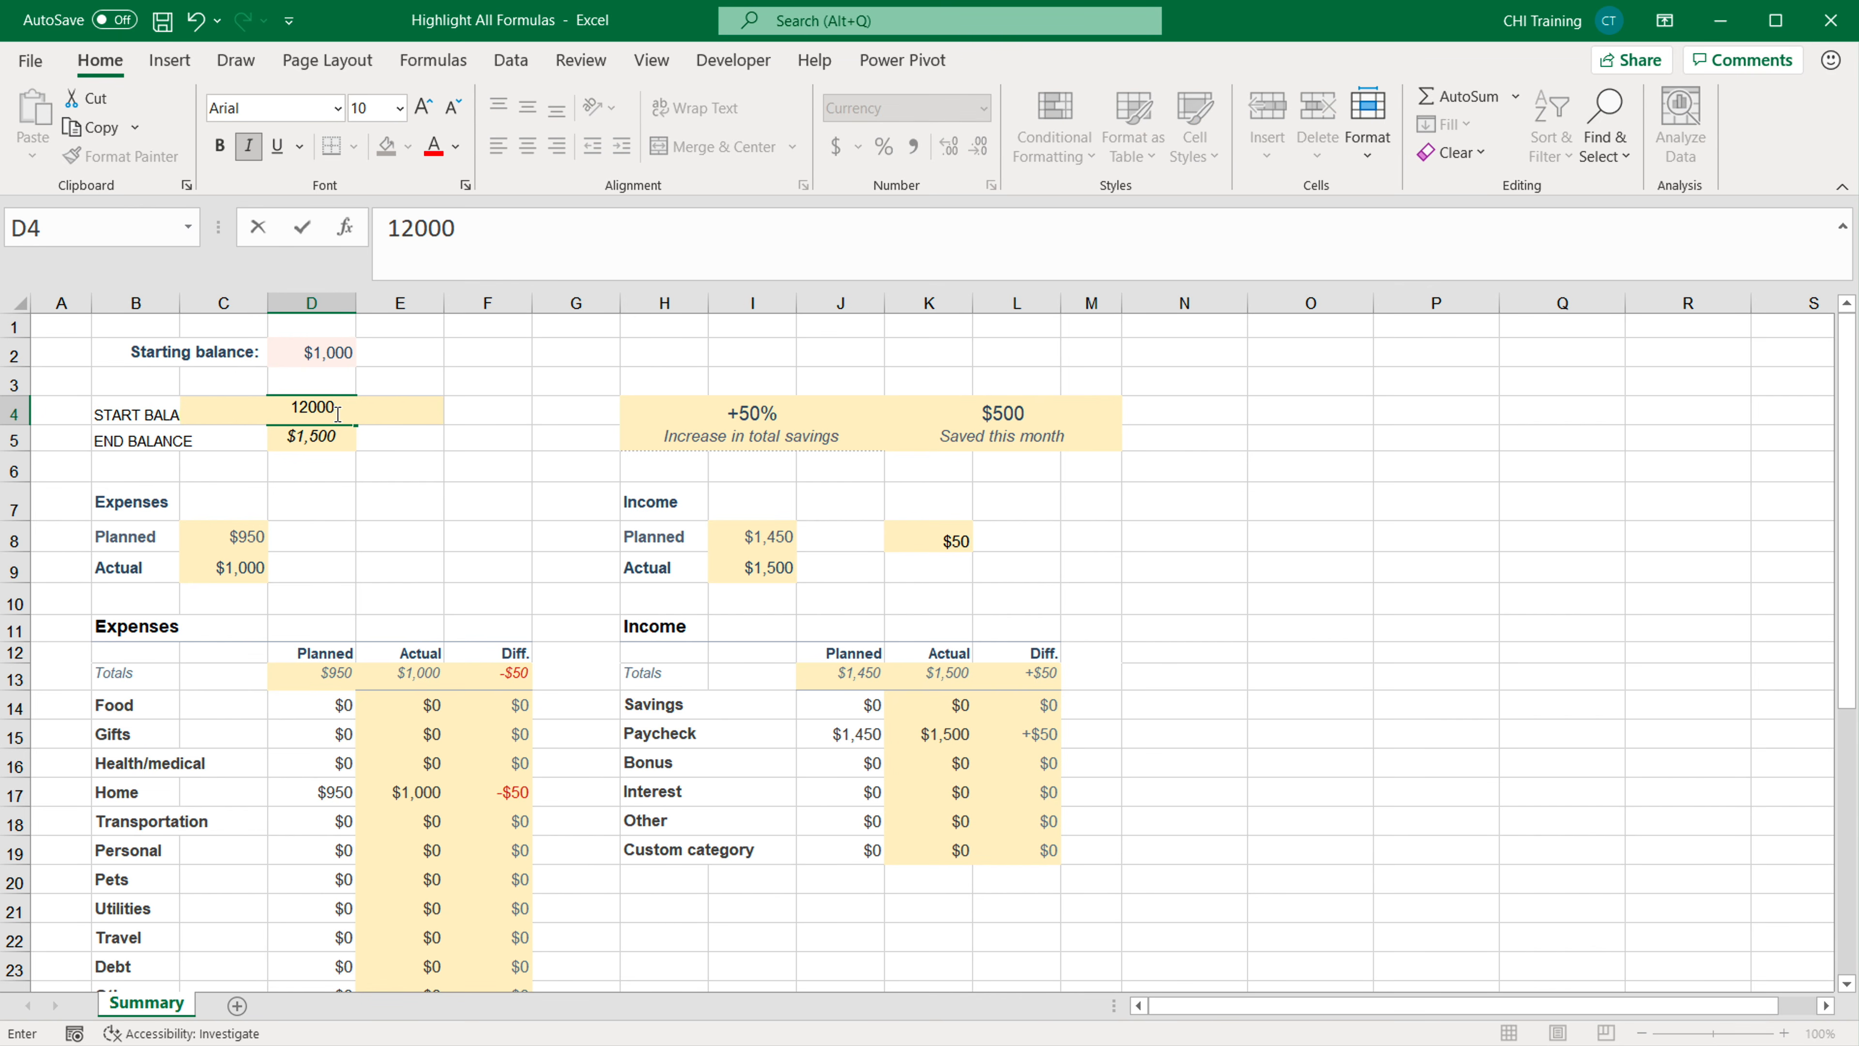
key("BackSpace")
key("Return")
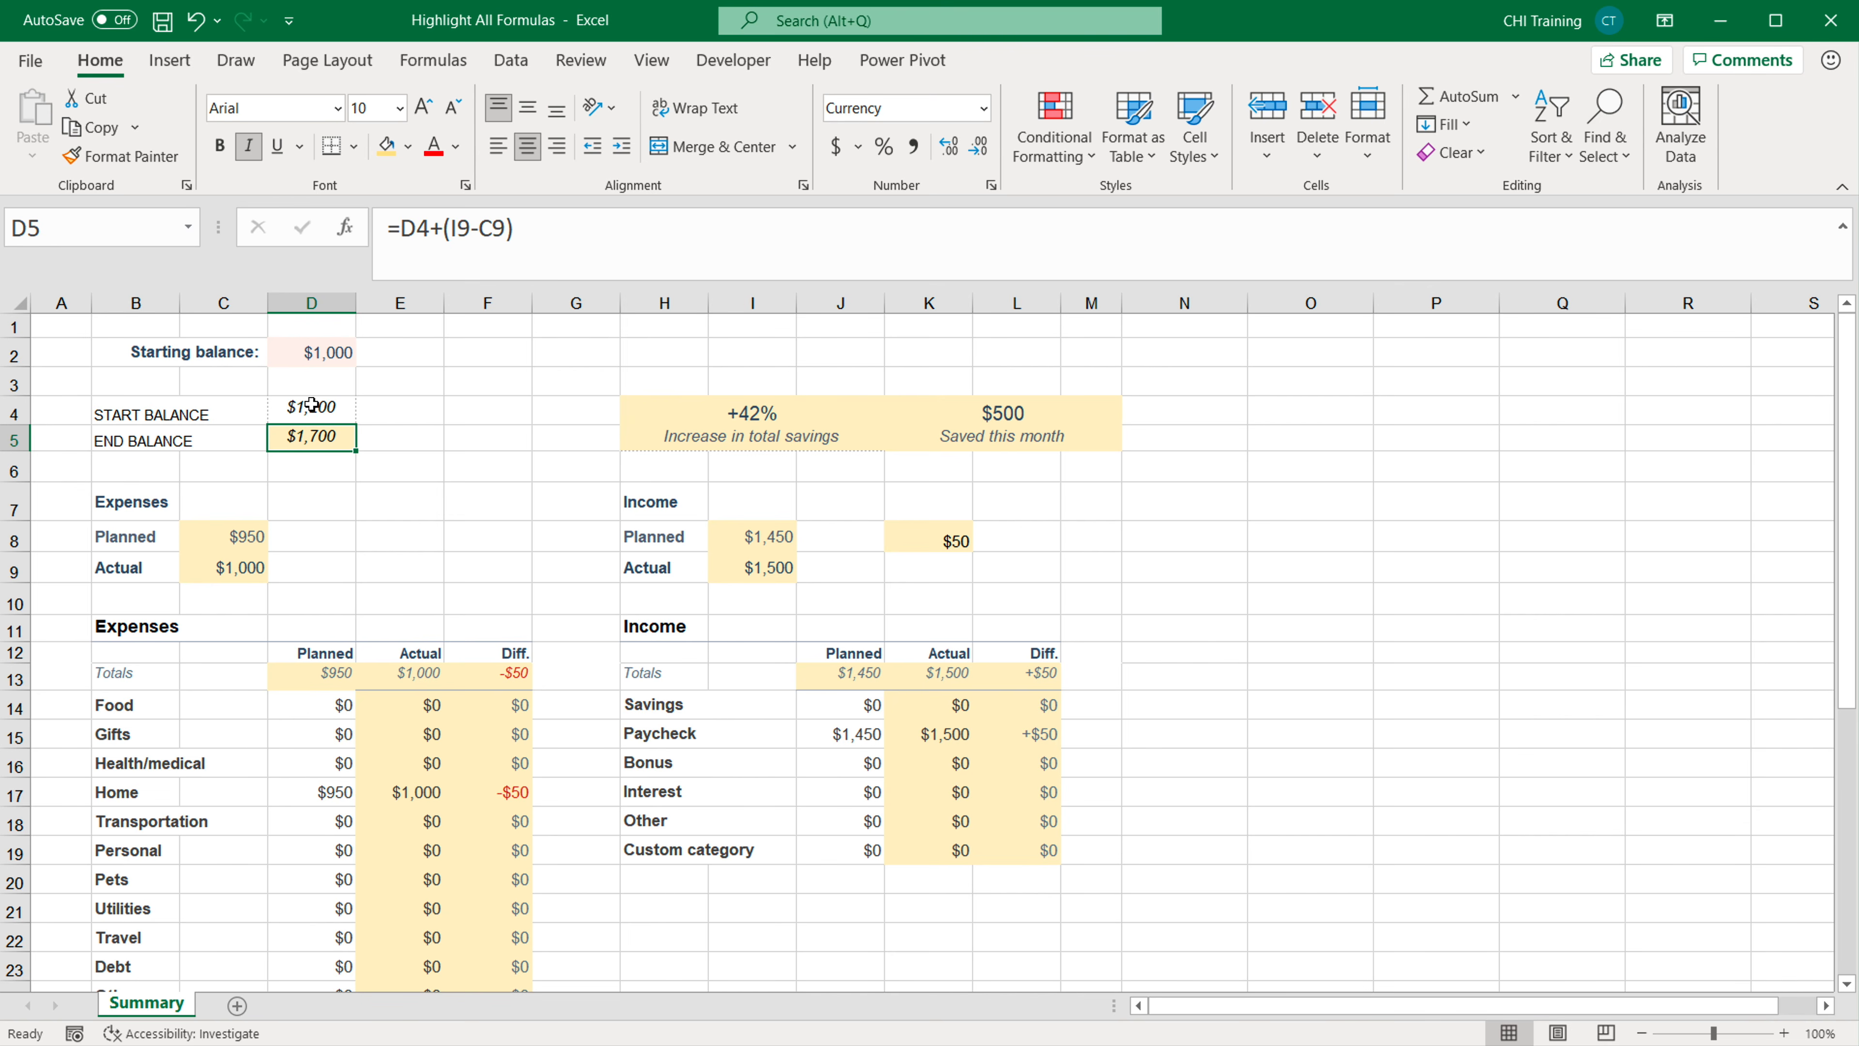
Compare the contents of START BALANCE cell D4 with those of Custom category's Actual income cell K19.
left_click(329, 405)
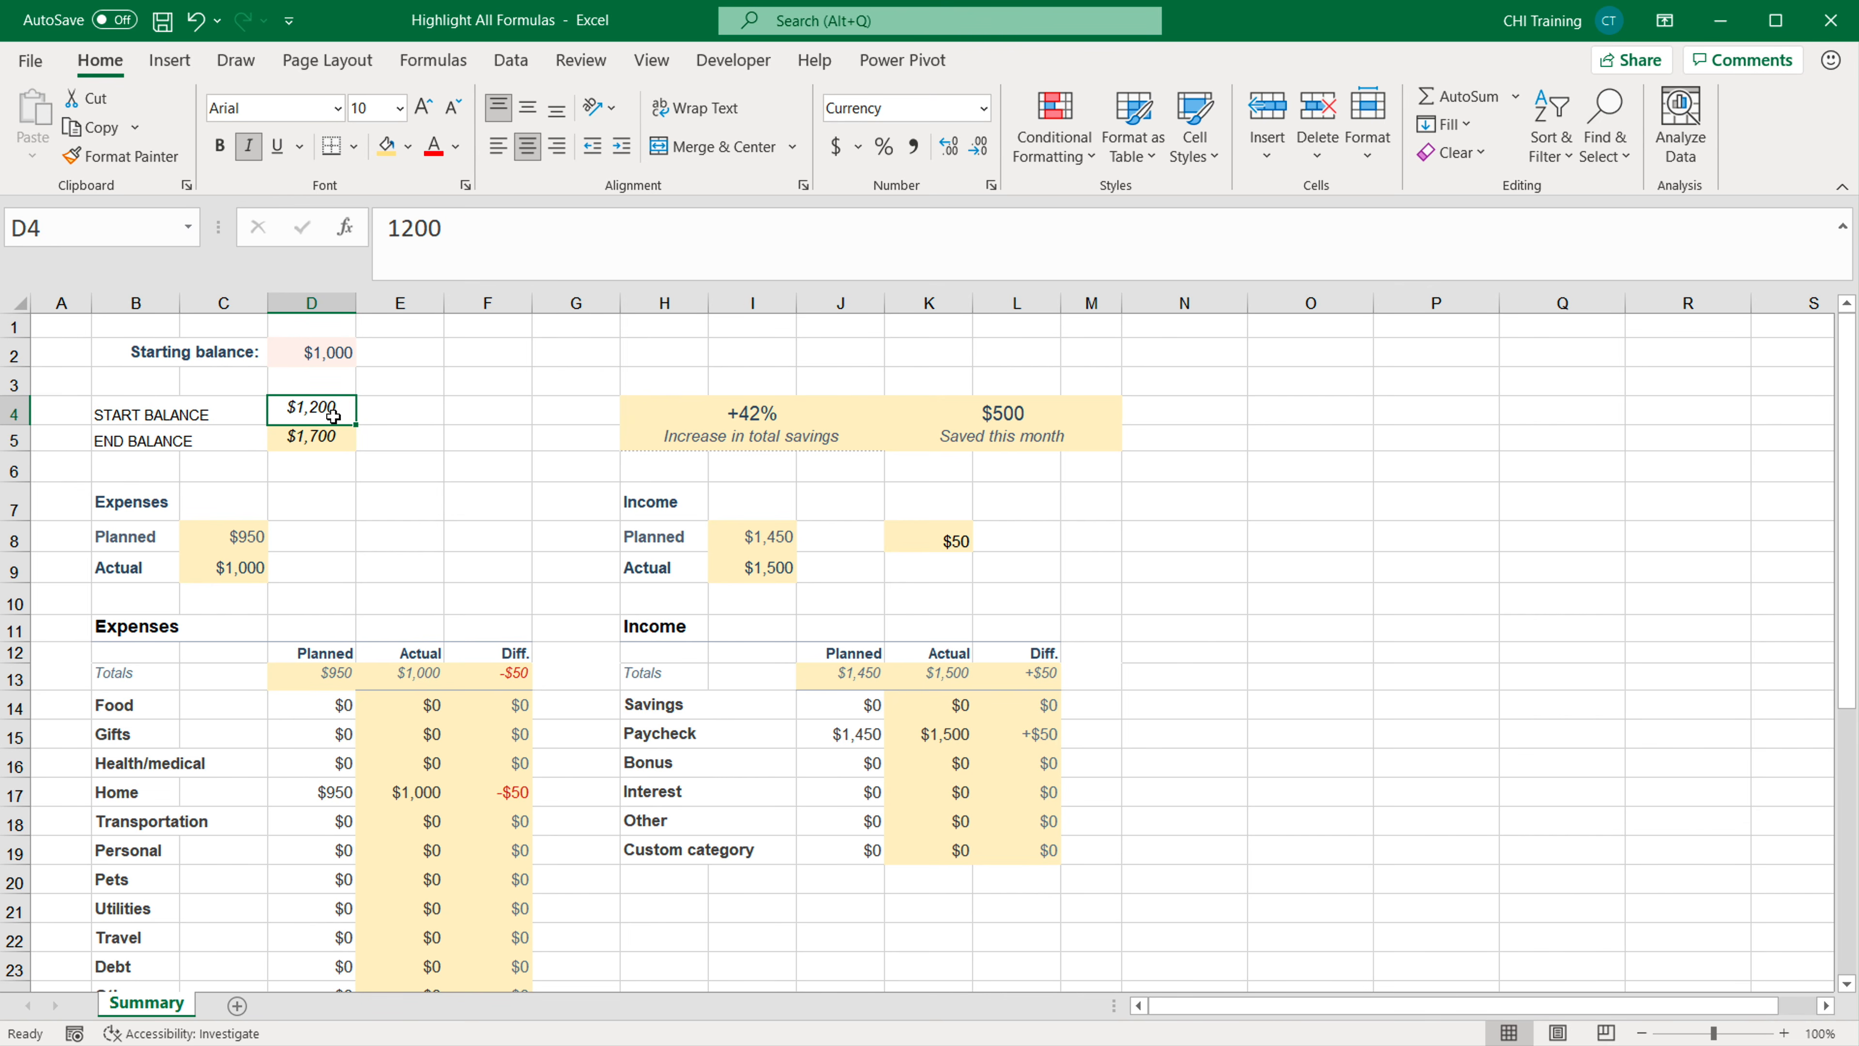
left_click(490, 440)
left_click(952, 856)
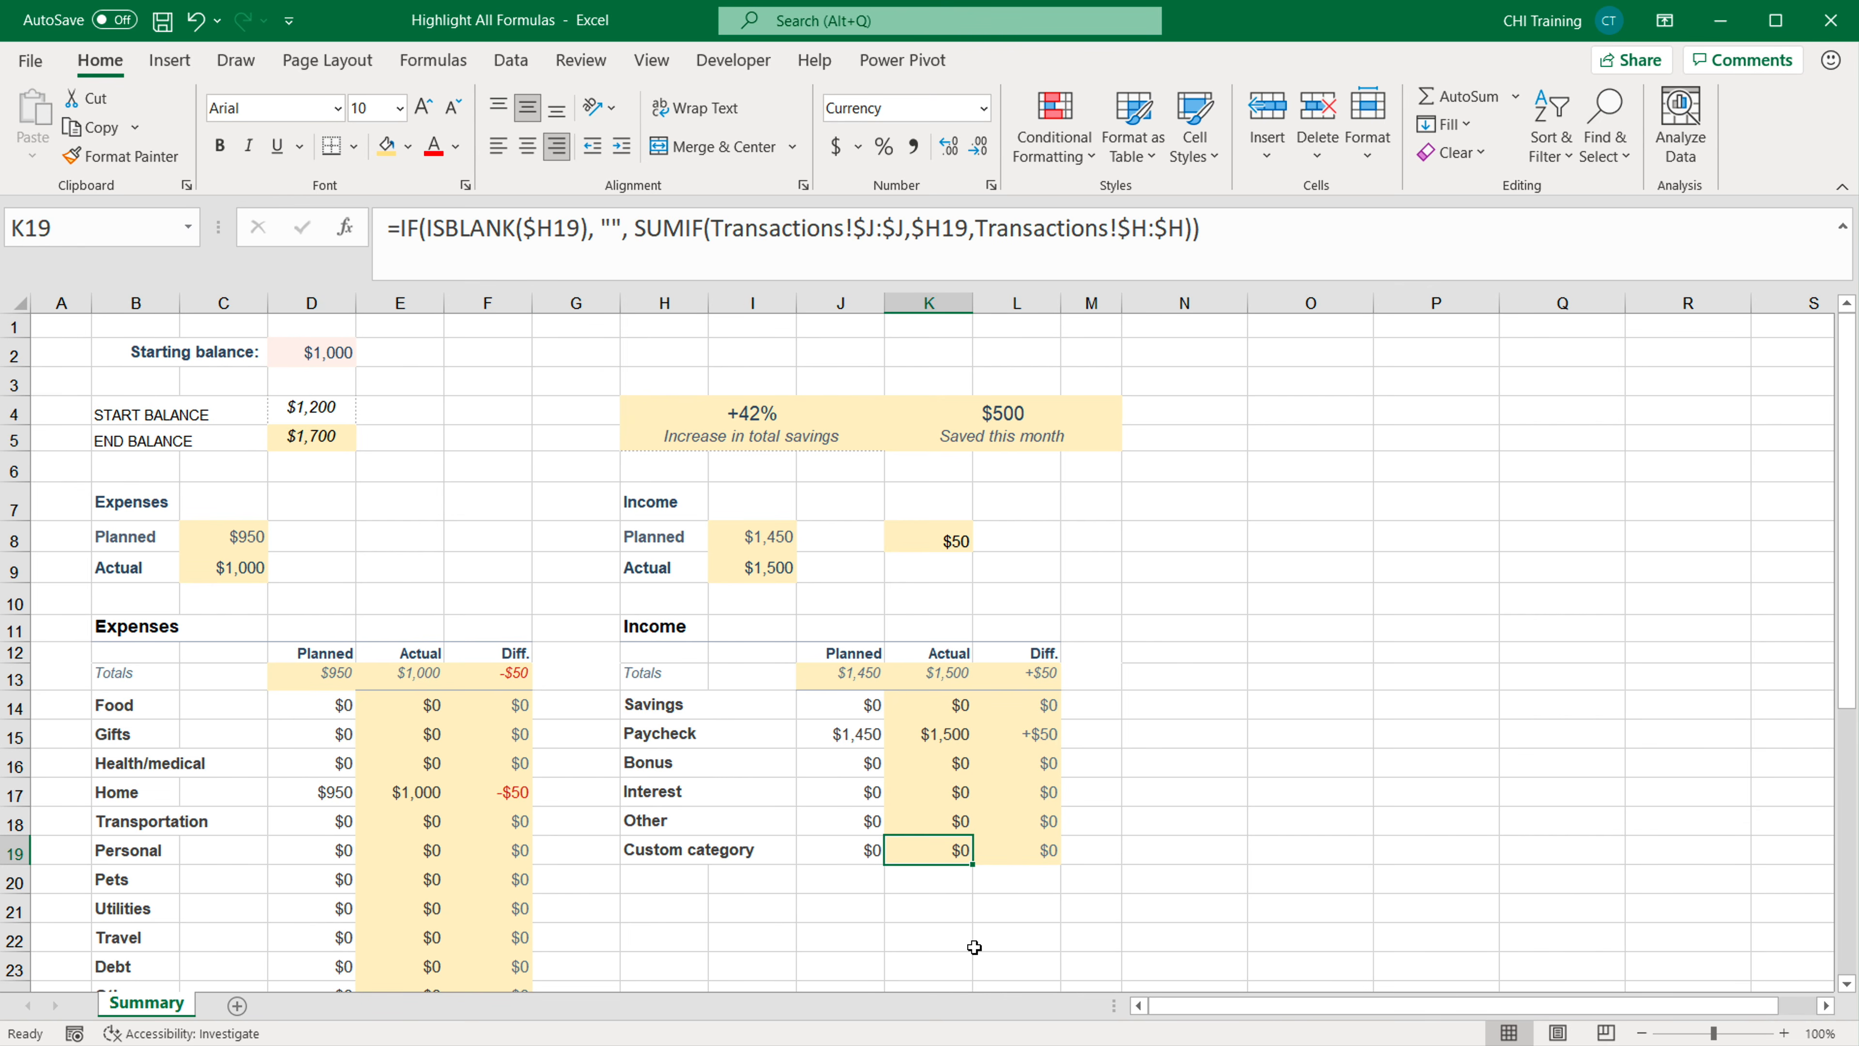